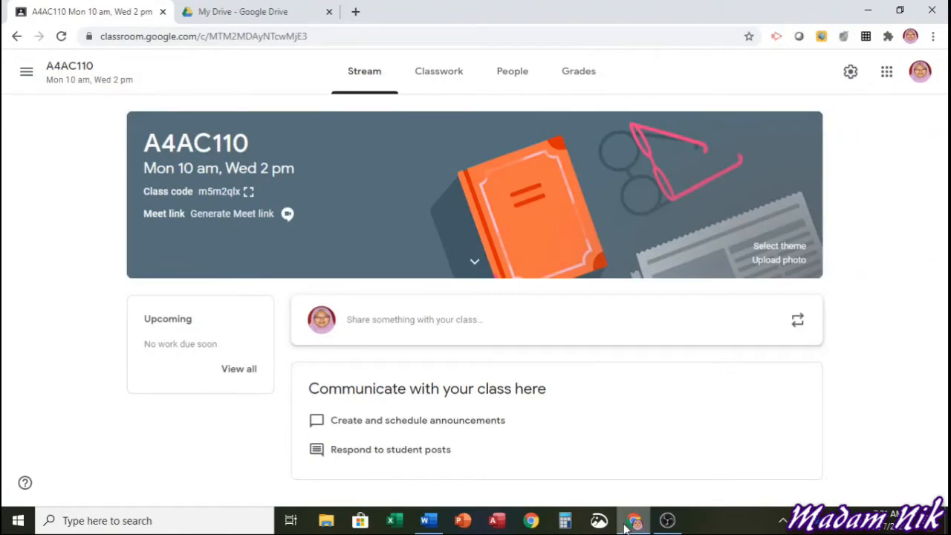
Look over the PowerPoint project grading rubric in the Word document, then return to Google Classroom.
click(428, 522)
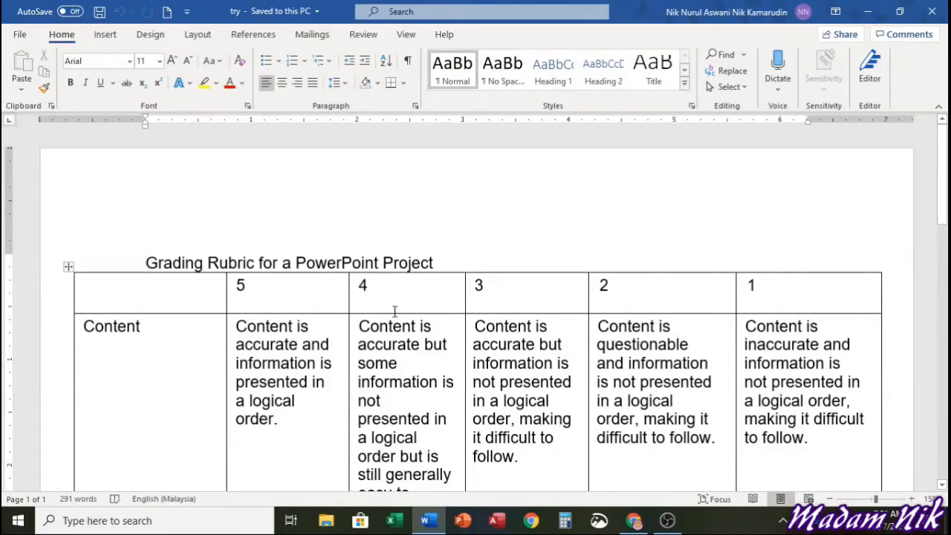
scroll(476, 387, down, 3)
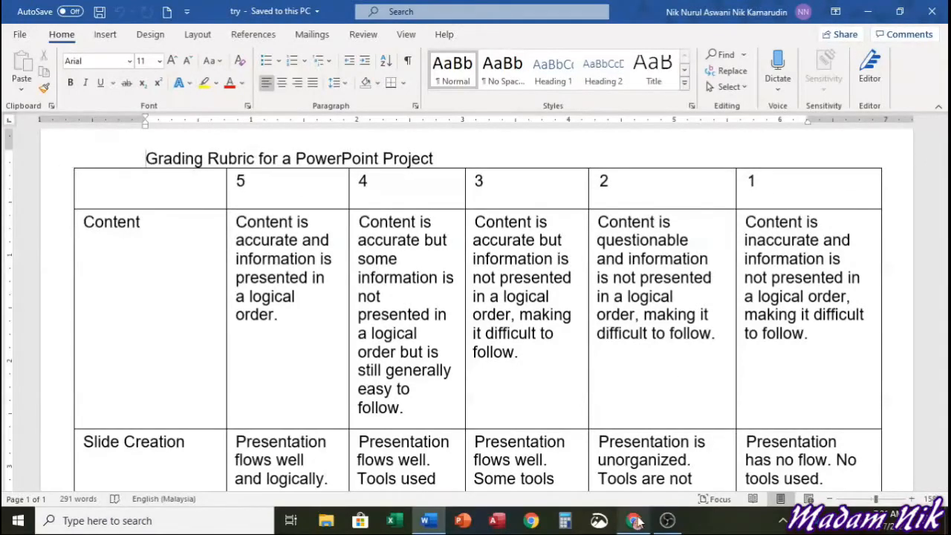
click(634, 520)
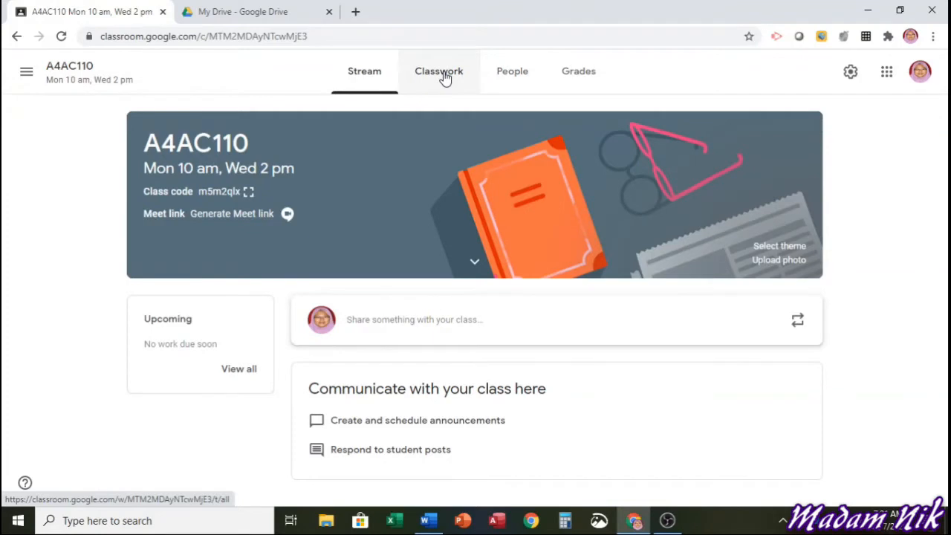
Create a new classwork assignment titled "CTH POWERPOINT PROJECT".
click(442, 73)
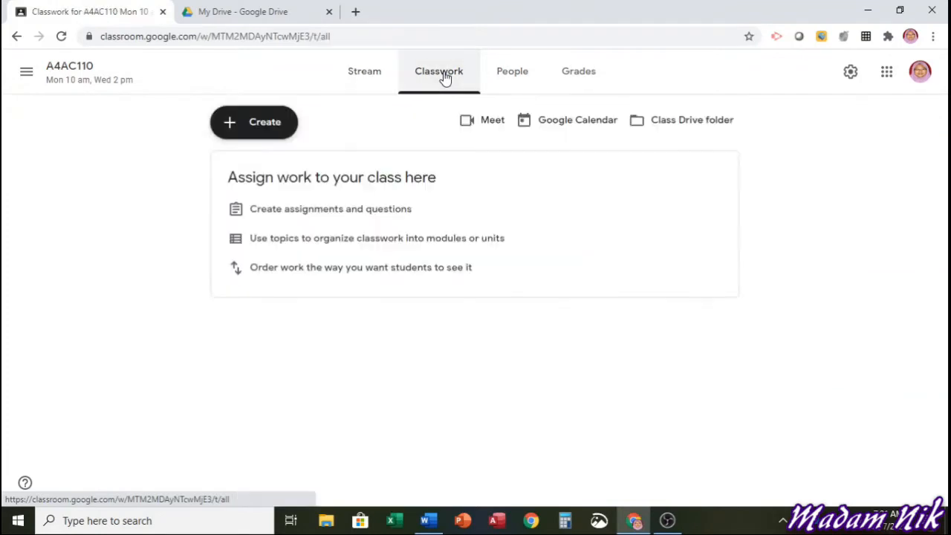
click(273, 125)
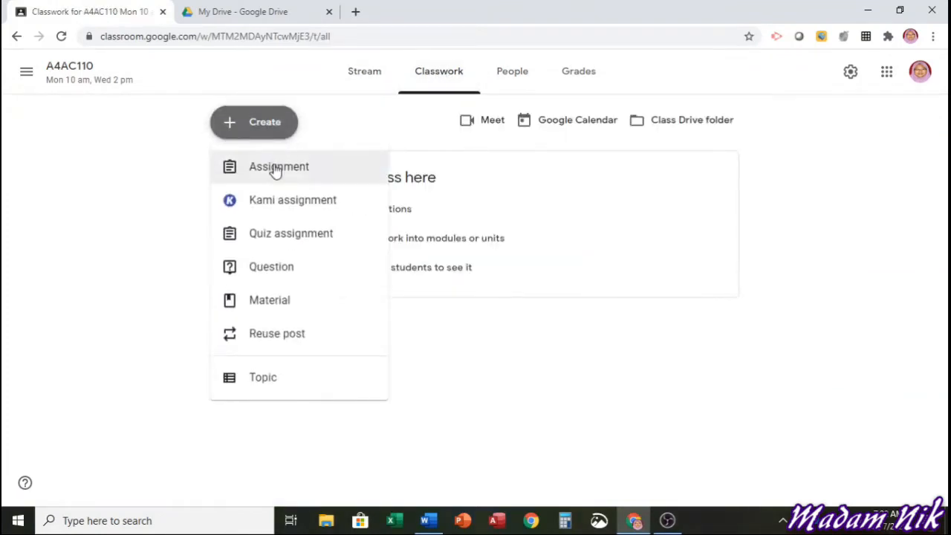
click(275, 169)
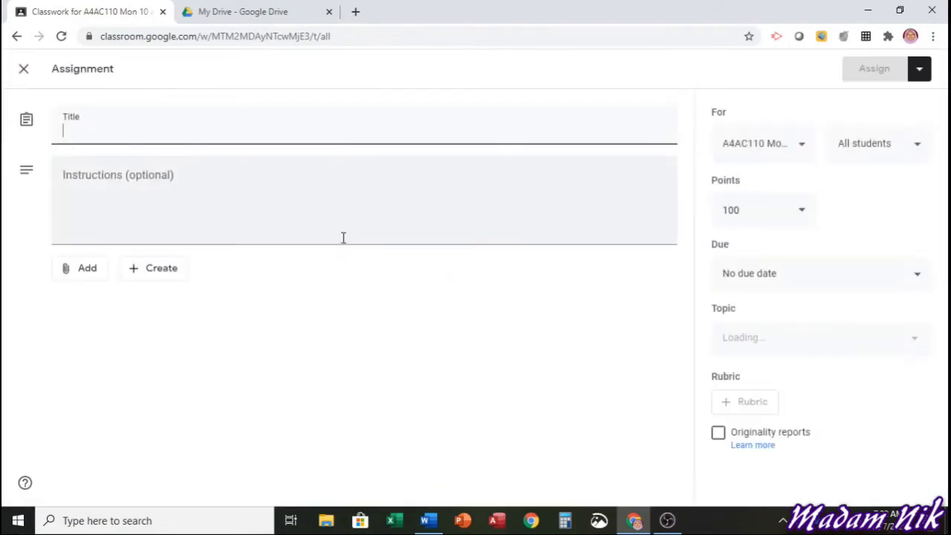
click(142, 127)
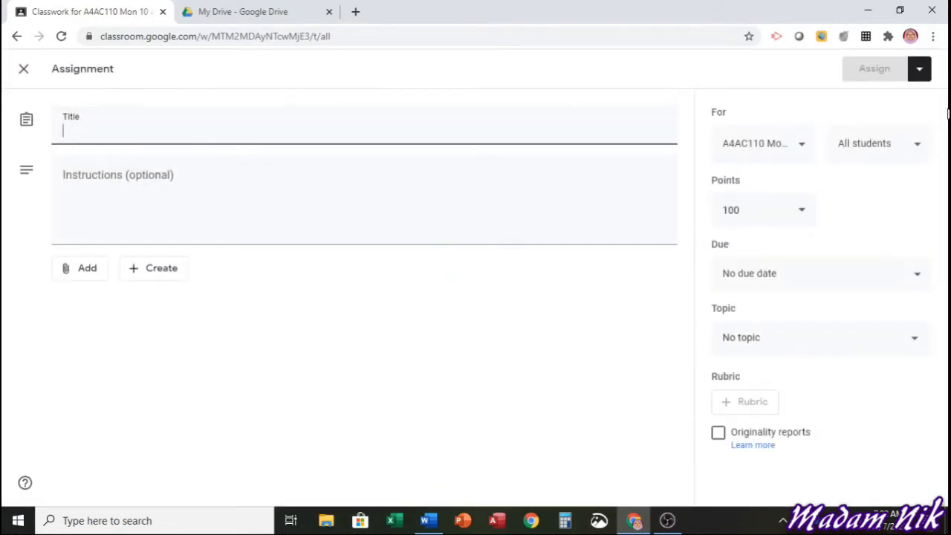
text(CT)
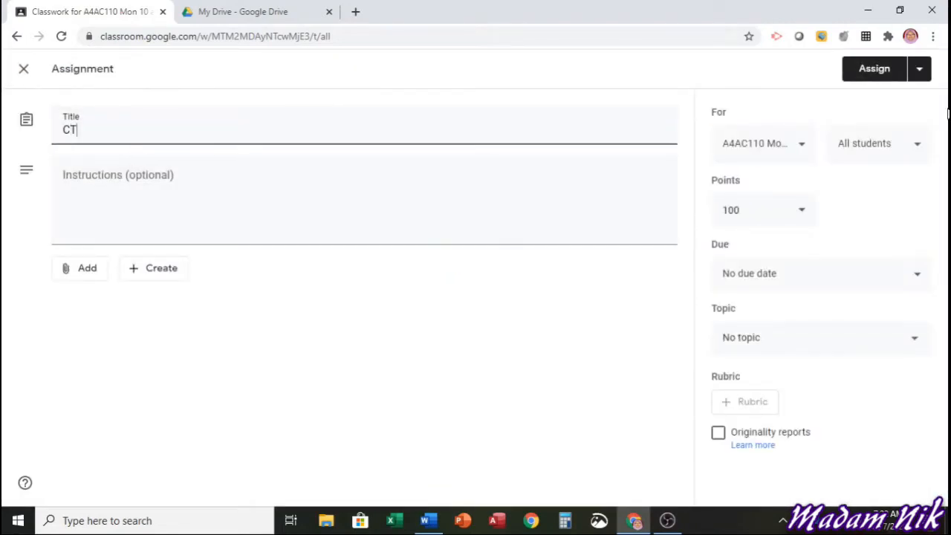
text(H POWER POINT)
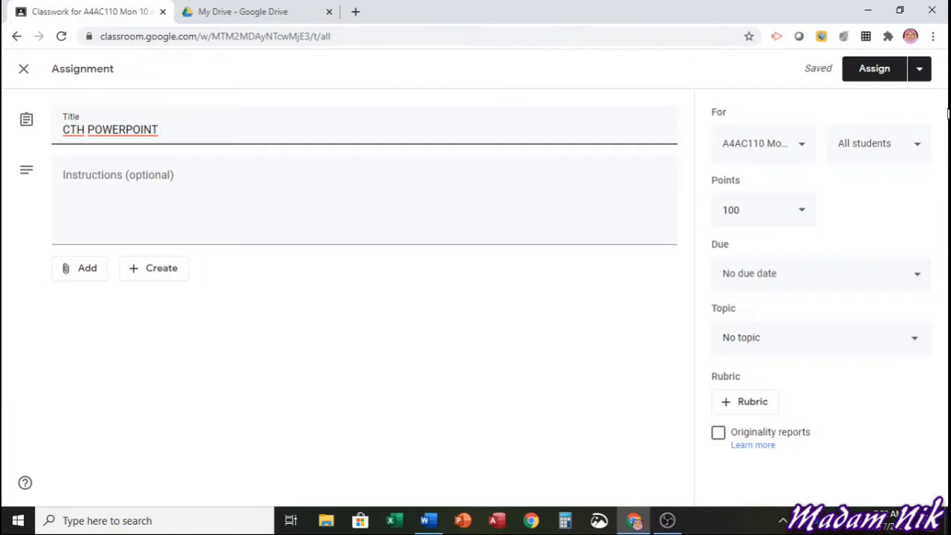
text(PROJECT)
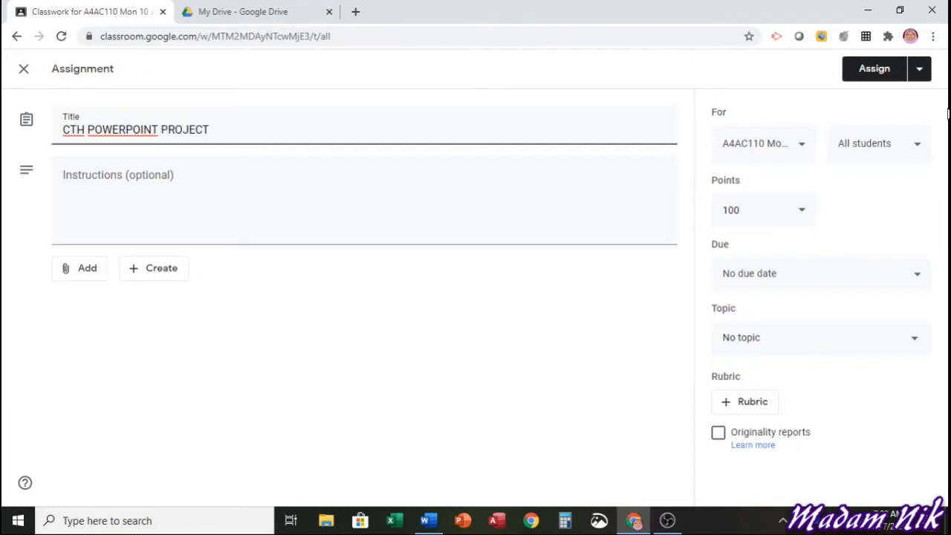
key(Tab)
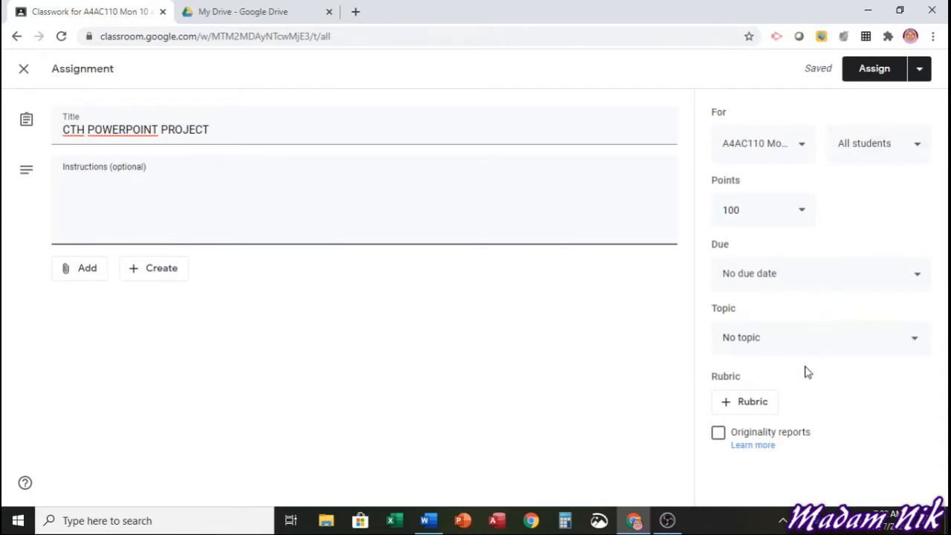
Start a new rubric for the assignment, keeping scoring on and the points sorted in descending order.
click(731, 410)
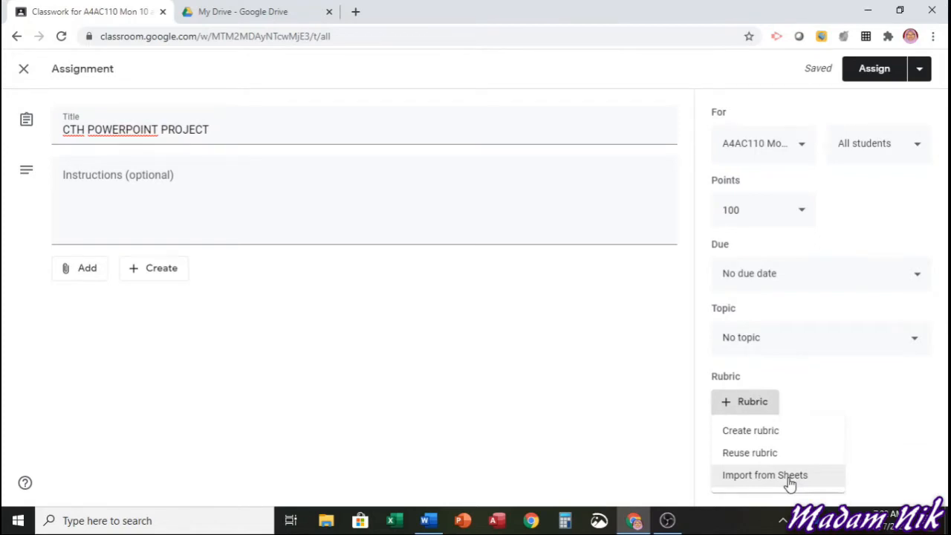
click(773, 438)
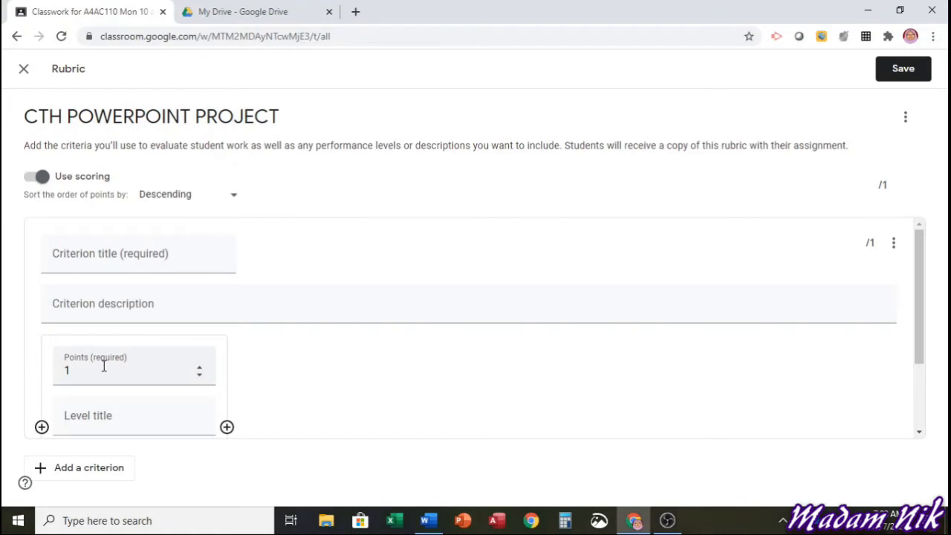
scroll(96, 415, down, 2)
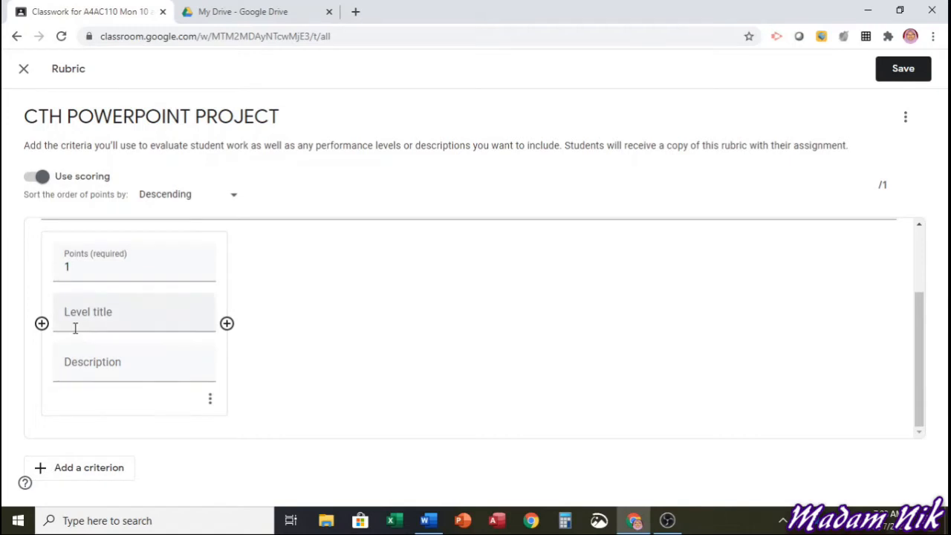
scroll(108, 301, up, 2)
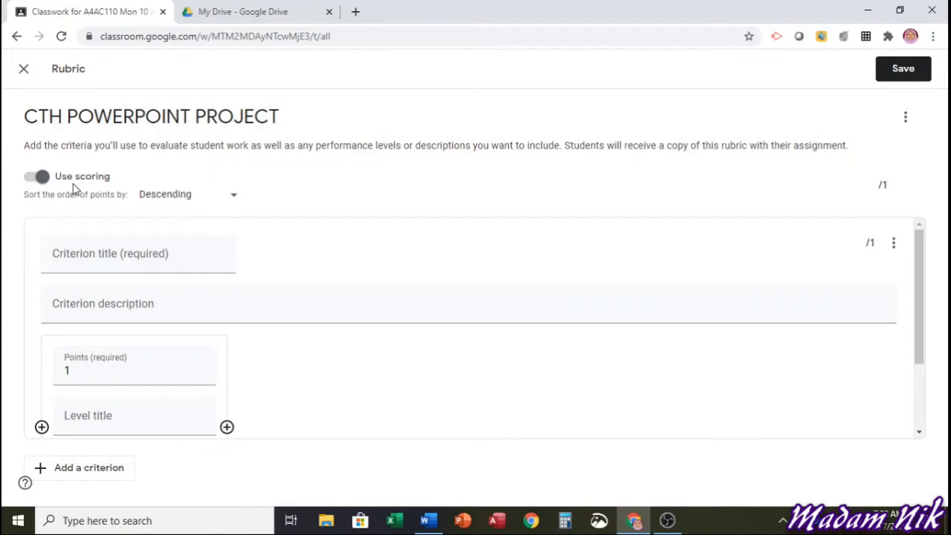
click(215, 201)
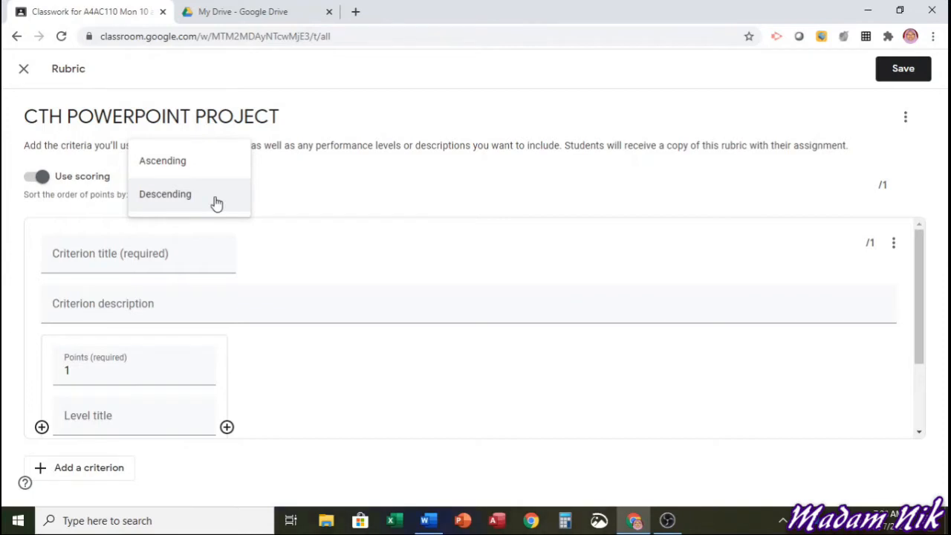
click(286, 207)
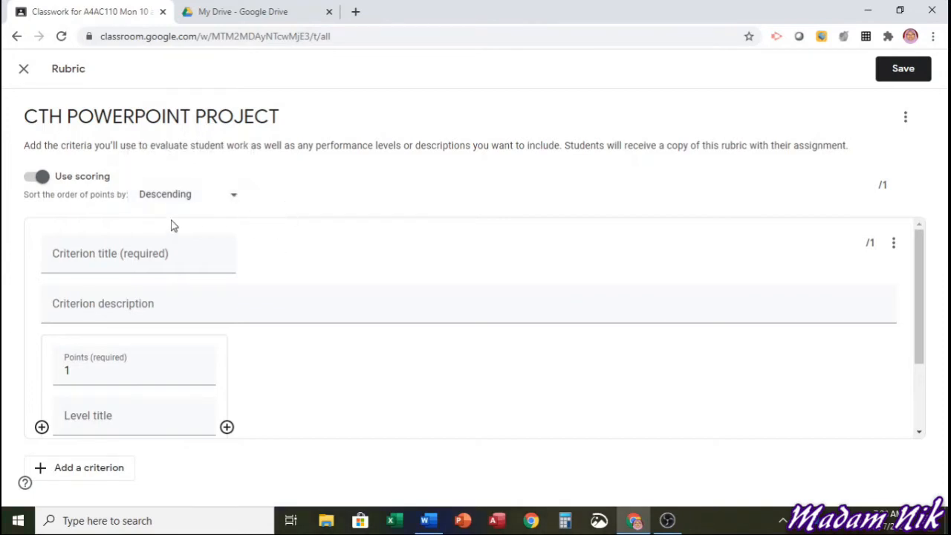
Copy the criterion name "Content" from the Word rubric table into the first criterion's title in Classroom.
click(428, 519)
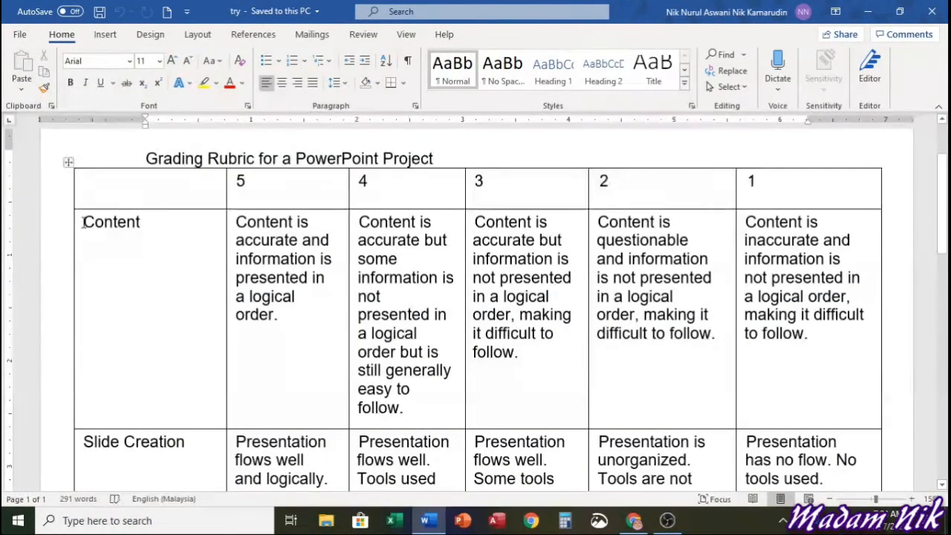
double_click(143, 223)
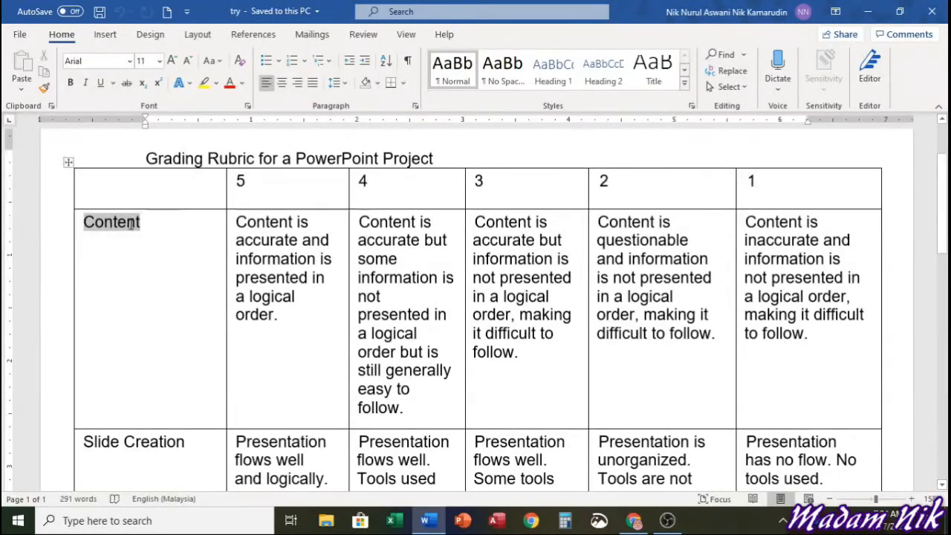
right_click(131, 223)
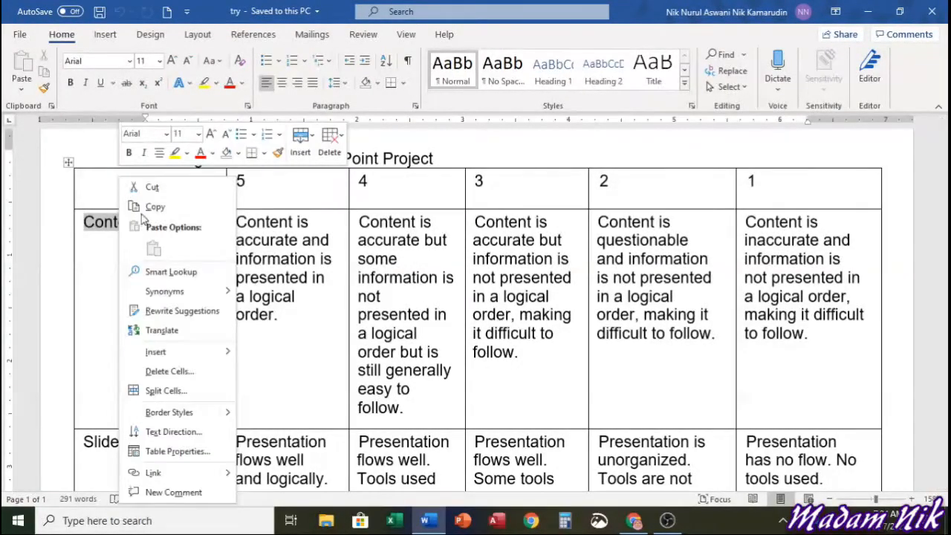
click(153, 207)
click(634, 520)
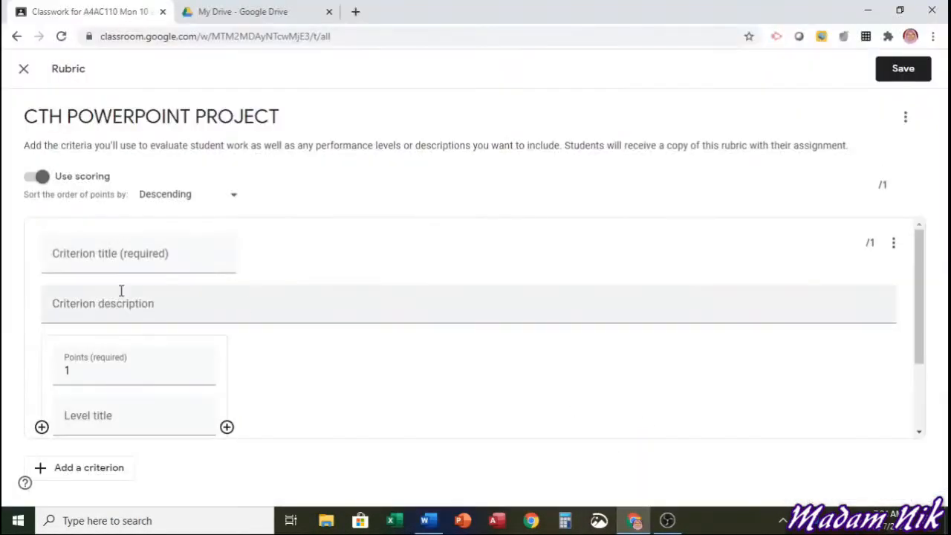
right_click(114, 254)
click(164, 370)
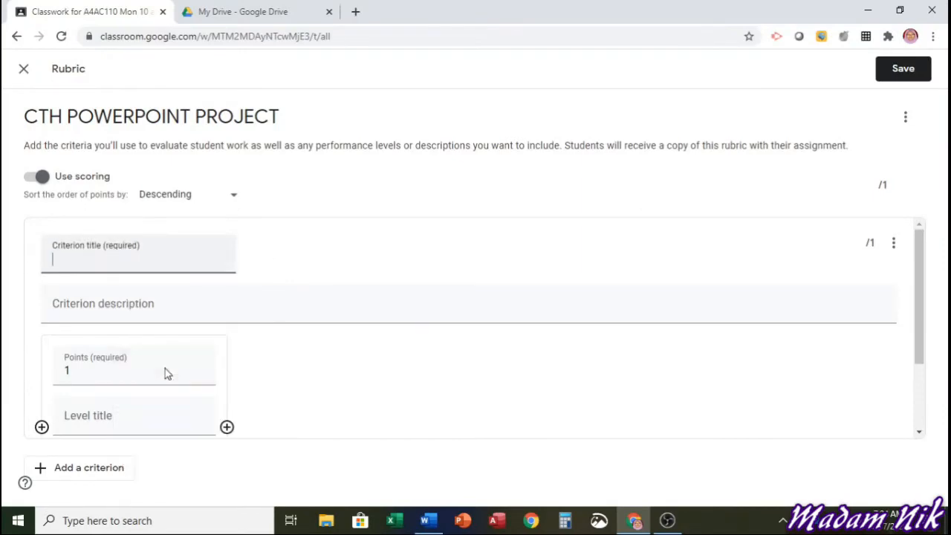
click(128, 314)
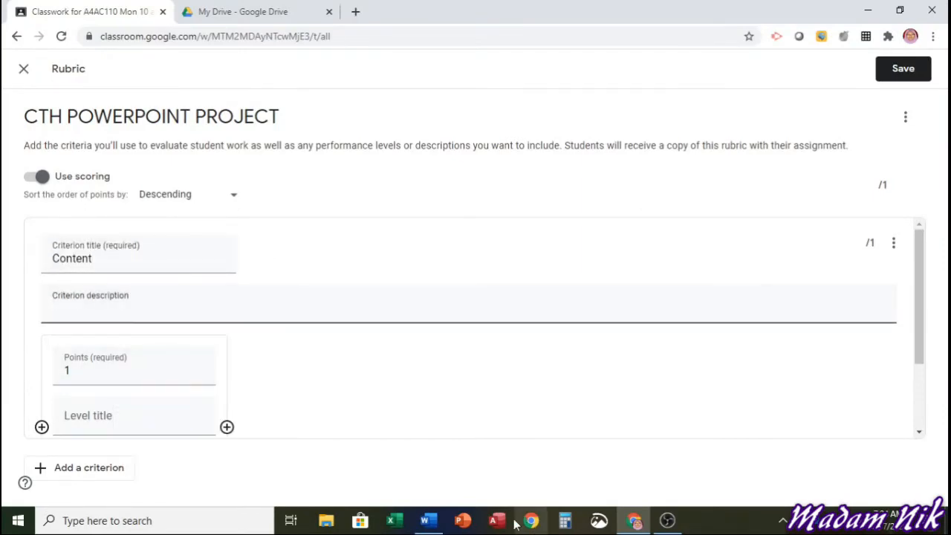
Copy the 5-point Content description from the Word table into the first level's description in the Classroom rubric.
click(428, 520)
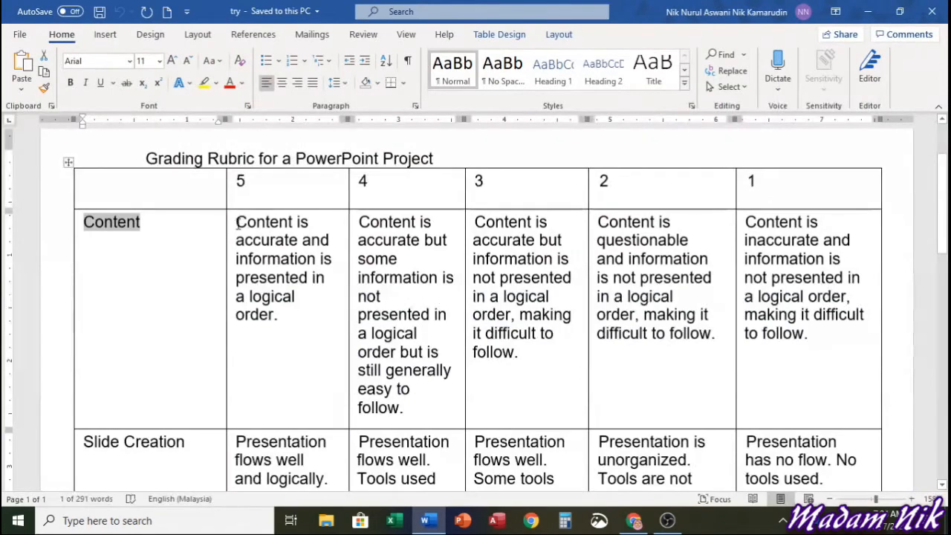
drag(237, 221, 278, 316)
right_click(253, 312)
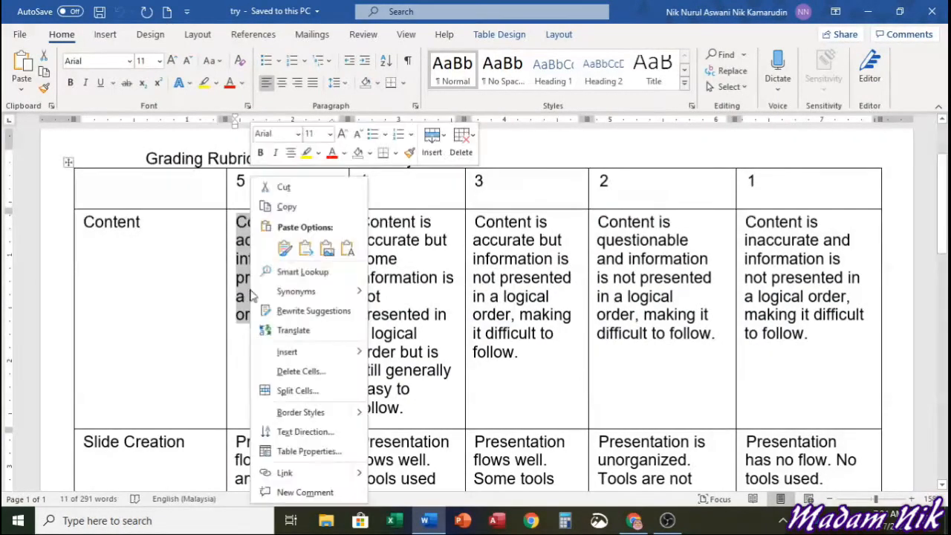
click(281, 208)
click(633, 520)
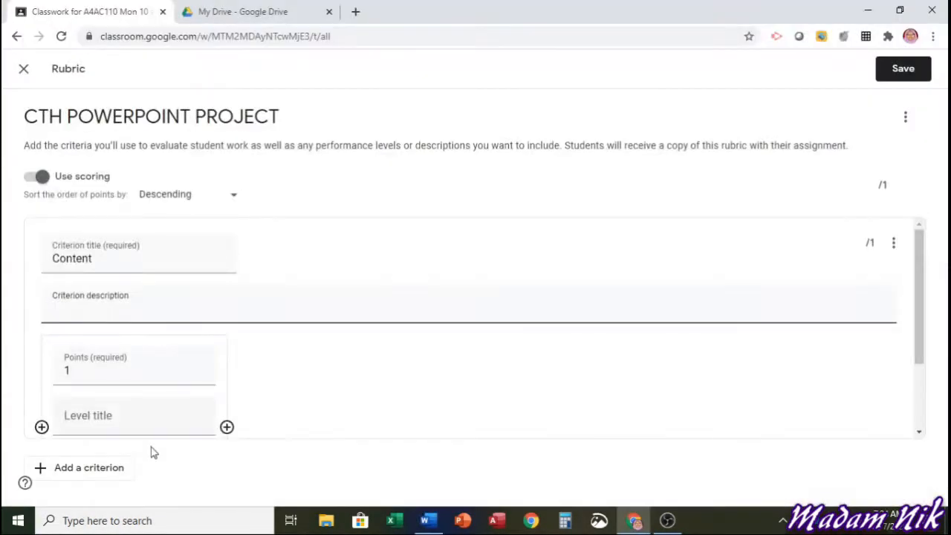
scroll(97, 417, down, 1)
right_click(90, 389)
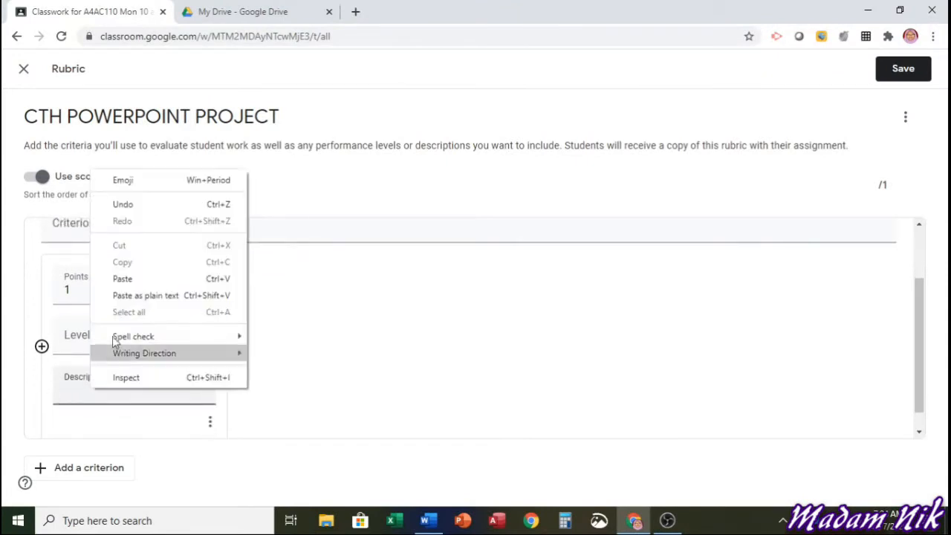
click(123, 280)
Set the first level's points to 5 and its level title to EXCELLENT.
drag(102, 290, 65, 289)
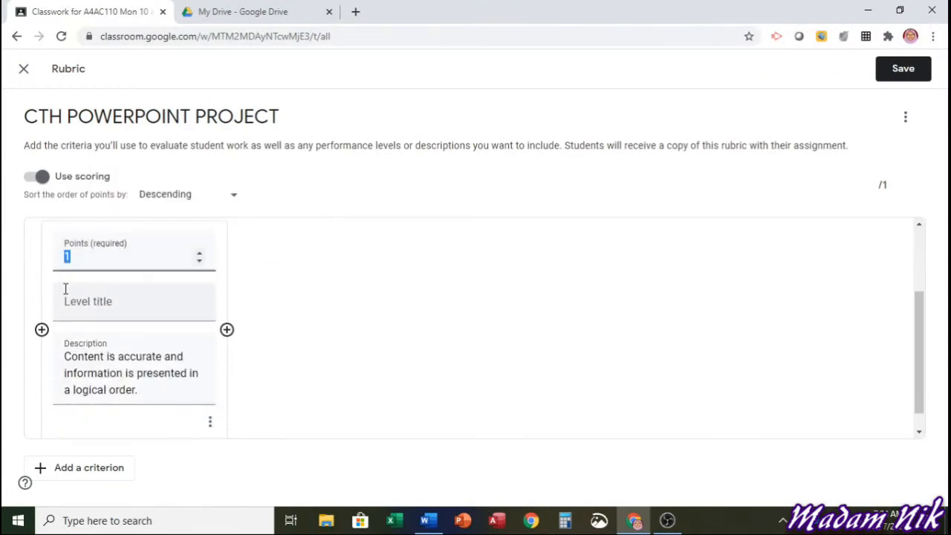
text(5)
click(79, 304)
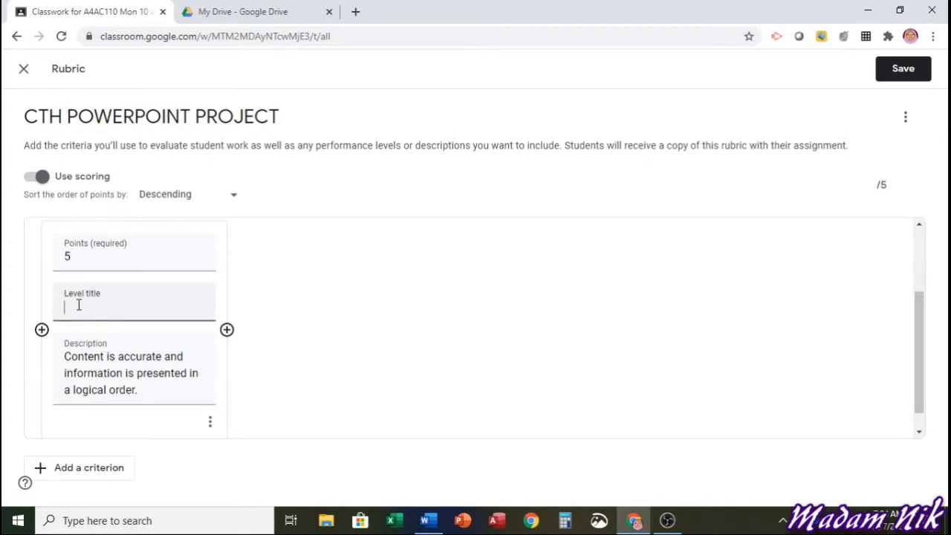
text(EXCELLENT)
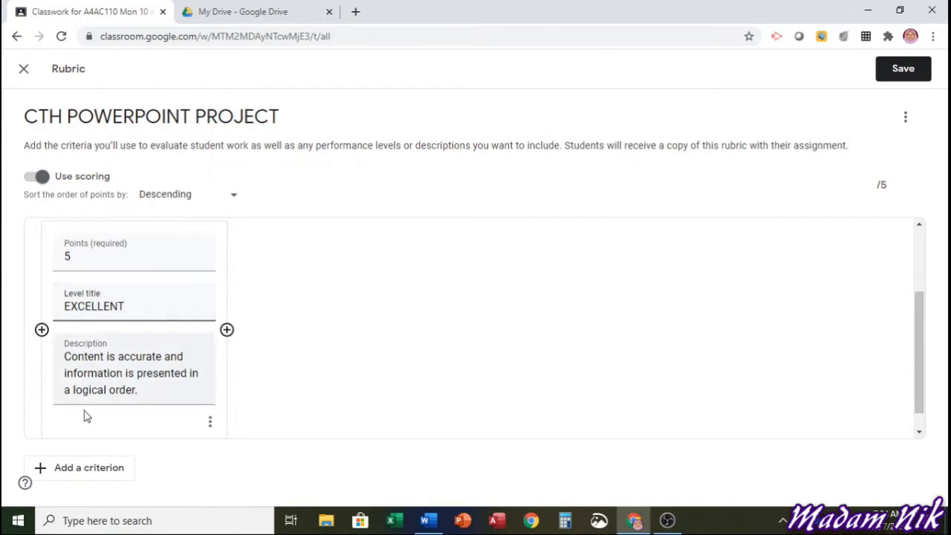
scroll(136, 312, up, 2)
scroll(168, 351, down, 2)
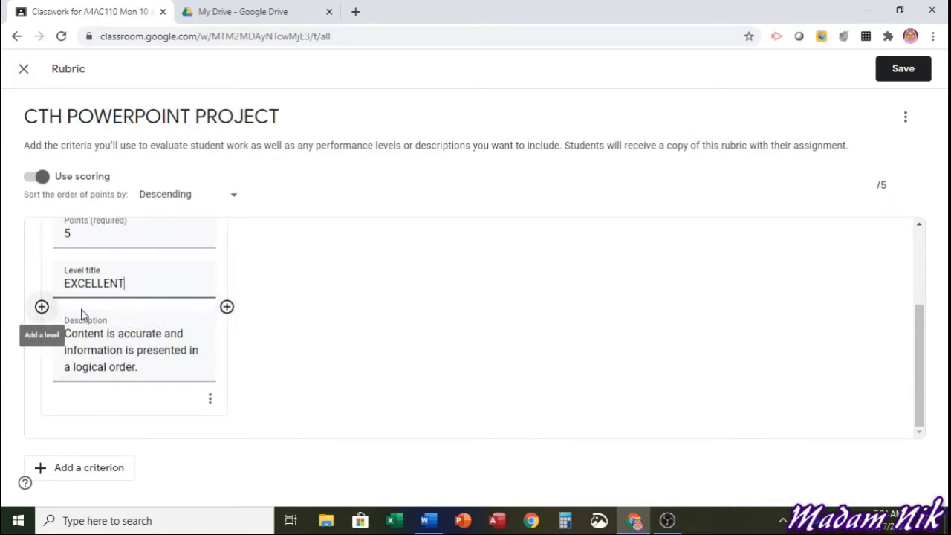
Add a second level to the Content criterion with the Word table's 4-point description, and set its points to 4.
click(227, 306)
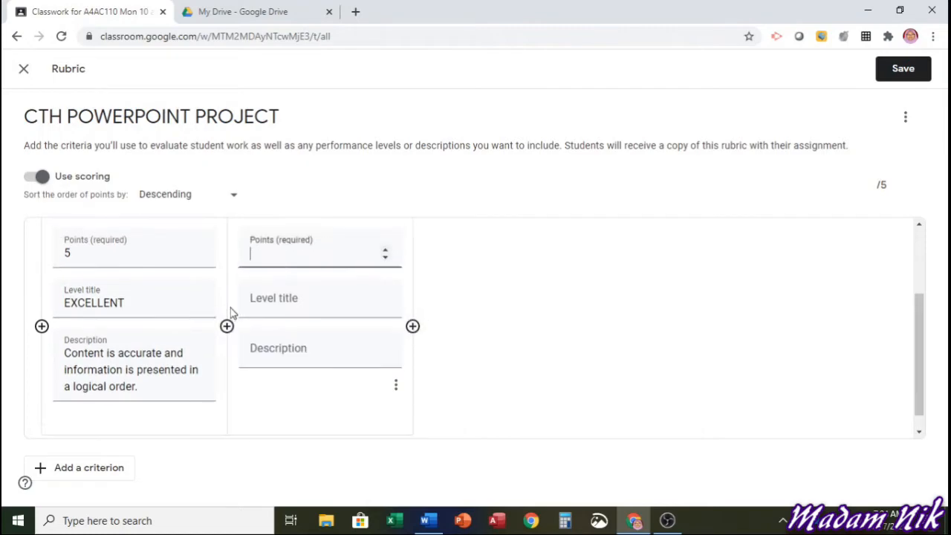
click(425, 521)
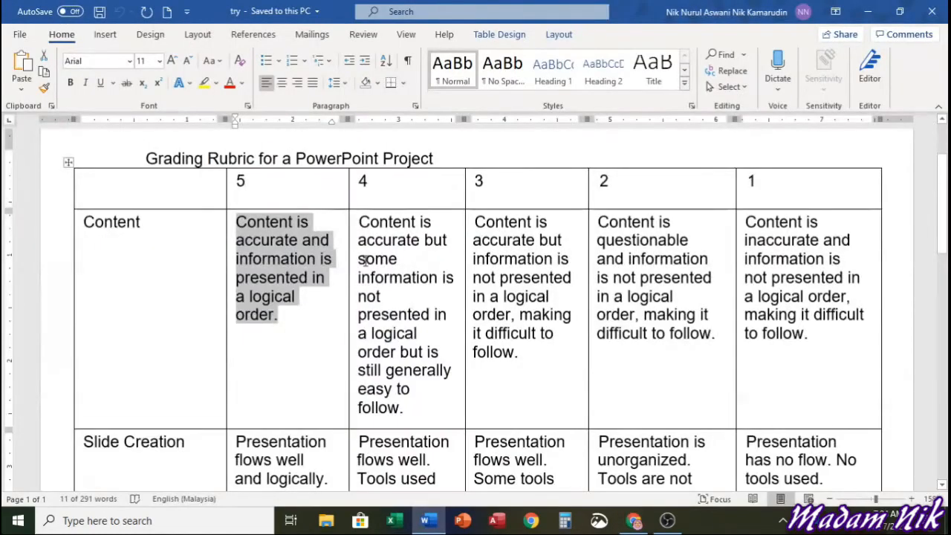
drag(359, 228, 425, 407)
right_click(424, 407)
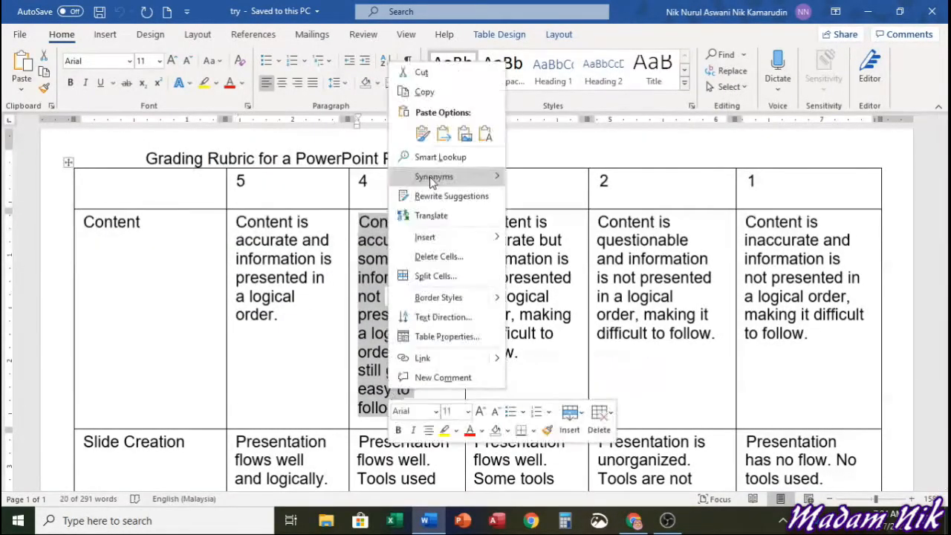
click(636, 522)
right_click(274, 367)
click(299, 260)
click(284, 256)
text(4)
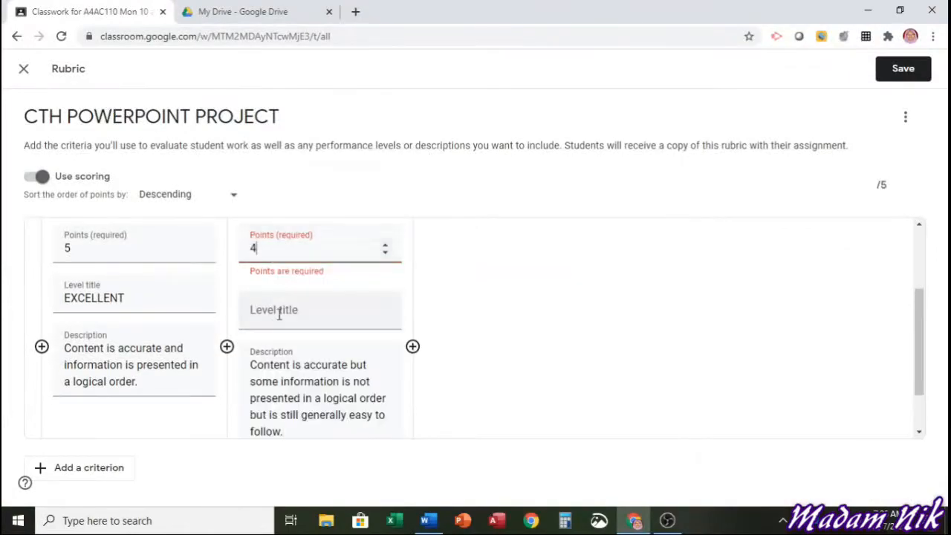
Title the 4-point level VERY GOOD, and copy the 3-point Content description from the Word table into a new third level.
click(277, 313)
text(VERY GOOD)
click(425, 520)
drag(475, 222, 511, 348)
right_click(511, 345)
click(546, 45)
click(634, 521)
right_click(471, 364)
click(511, 252)
Set the third Content level's points to 3 and its level title to GOOD.
click(481, 246)
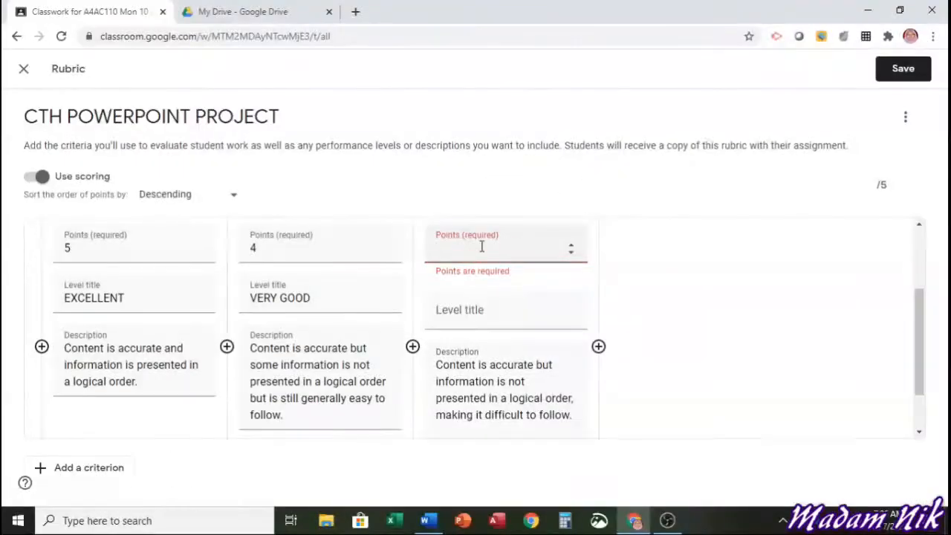
text(3)
click(477, 307)
text(GOOD)
Add a fourth level to the Content criterion and copy the Word table's 2-point Content description into it.
click(599, 339)
click(425, 520)
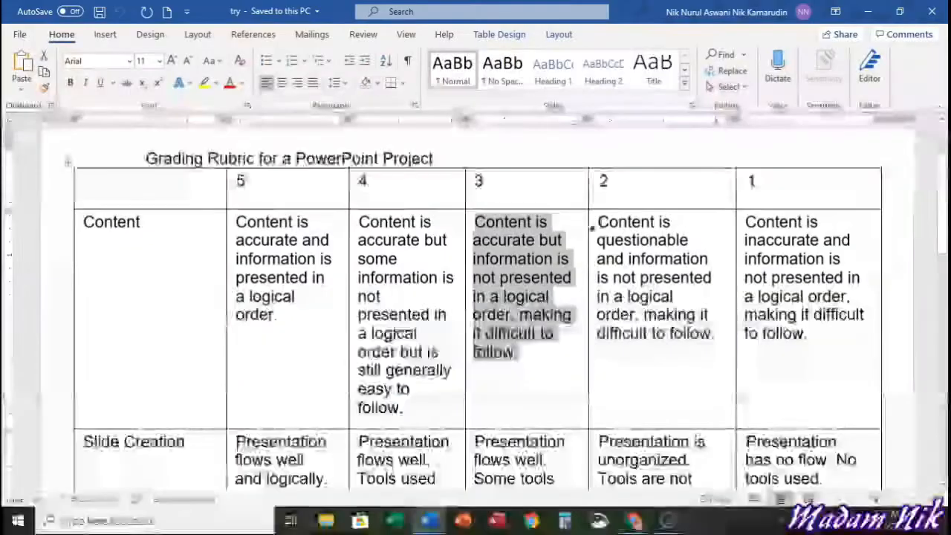
drag(598, 222, 676, 333)
right_click(676, 333)
click(708, 208)
click(634, 521)
right_click(633, 362)
click(669, 252)
Set the fourth Content level's points to 2 and its level title to GOOD.
click(648, 252)
text(2)
click(652, 310)
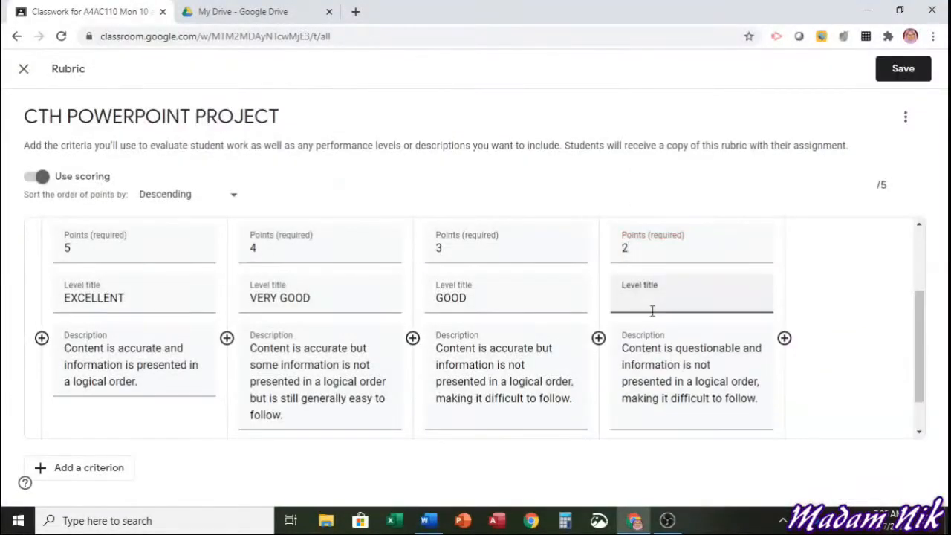
Add a fifth level to the Content criterion and copy the Word table's 1-point Content description into it.
click(784, 338)
click(425, 520)
drag(745, 222, 808, 333)
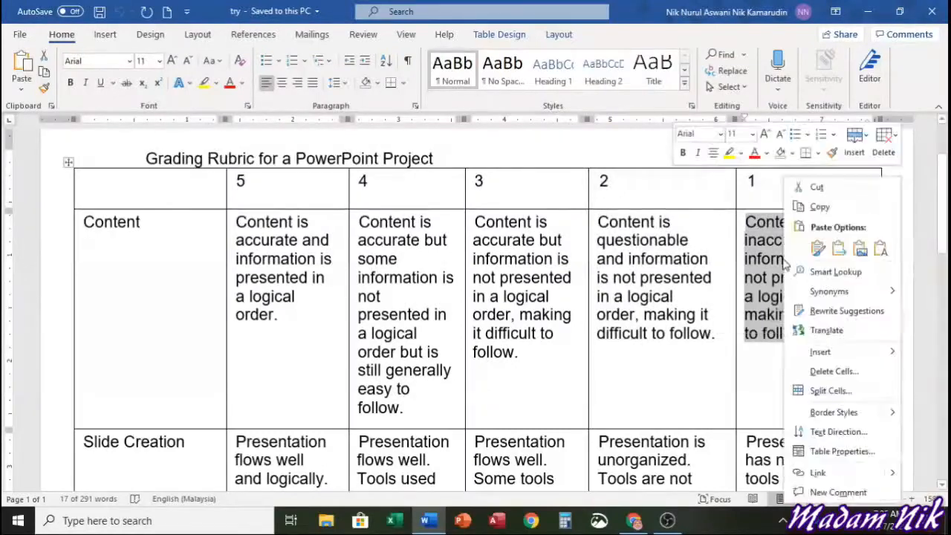
right_click(808, 333)
click(839, 207)
click(634, 520)
right_click(777, 340)
click(833, 250)
Set the fifth Content level's points to 1 and its level title to POOR.
click(791, 249)
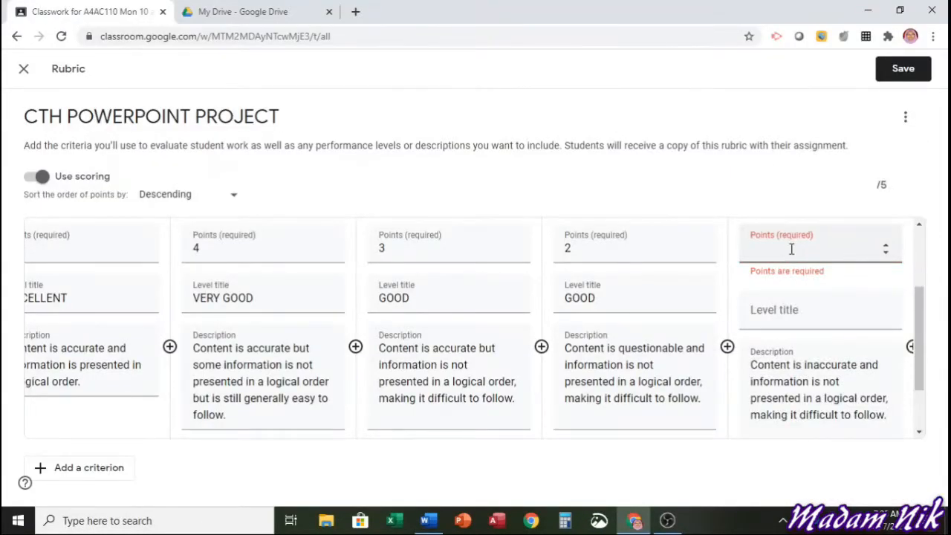
click(785, 316)
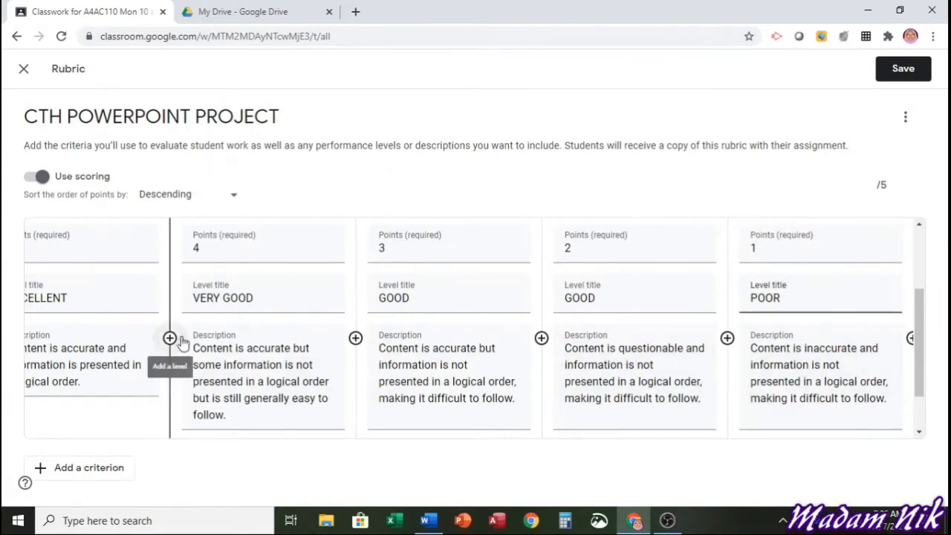
Add a second criterion to the rubric and copy its title "Slide Creation" from the Word table.
click(110, 476)
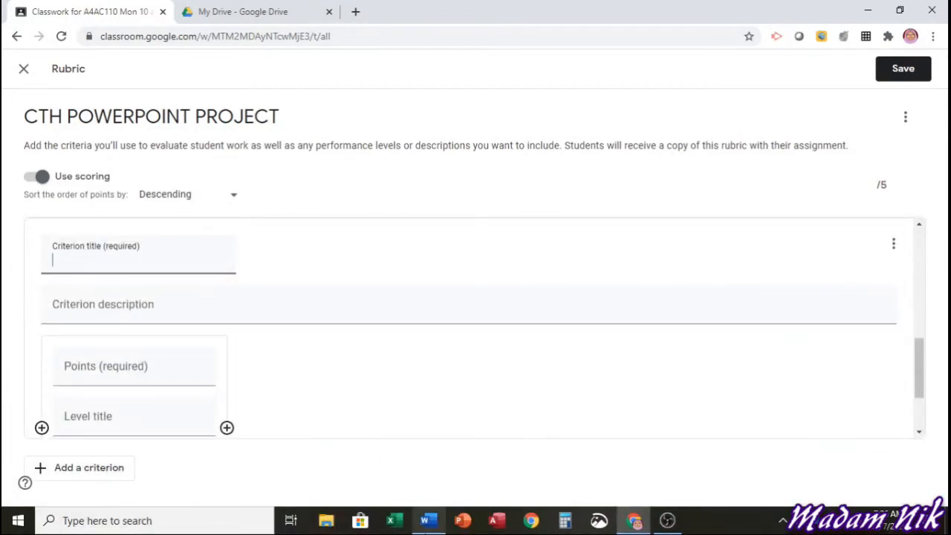
click(429, 524)
scroll(209, 355, down, 3)
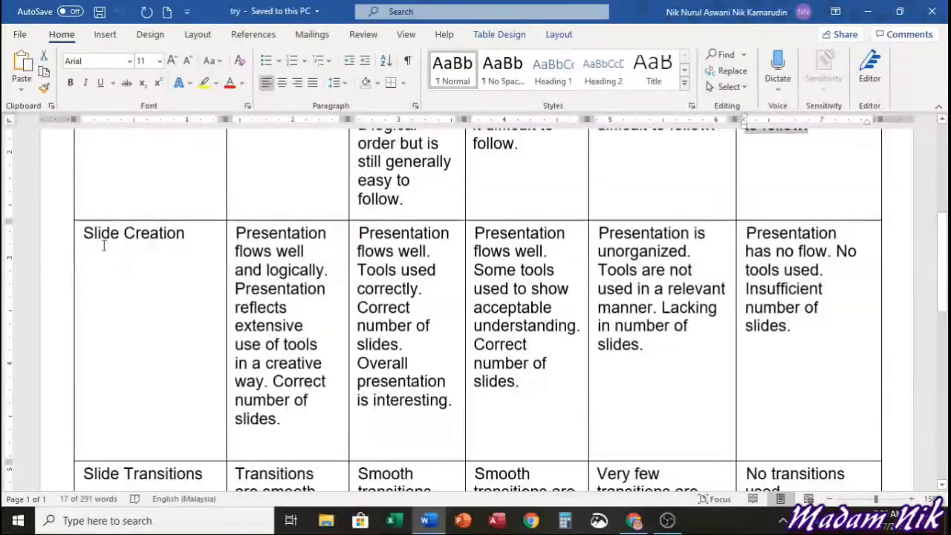
click(78, 232)
right_click(97, 236)
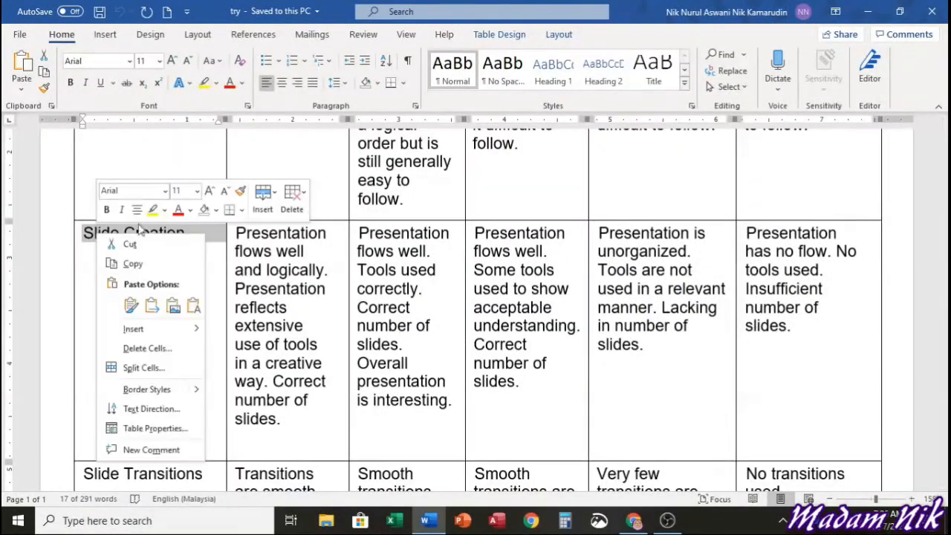
click(149, 266)
click(632, 521)
click(110, 263)
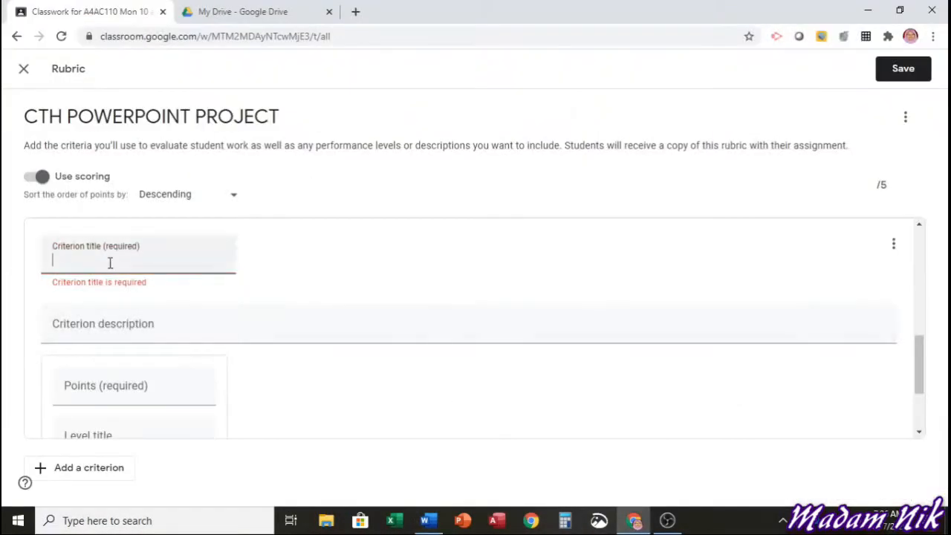
right_click(135, 265)
click(152, 372)
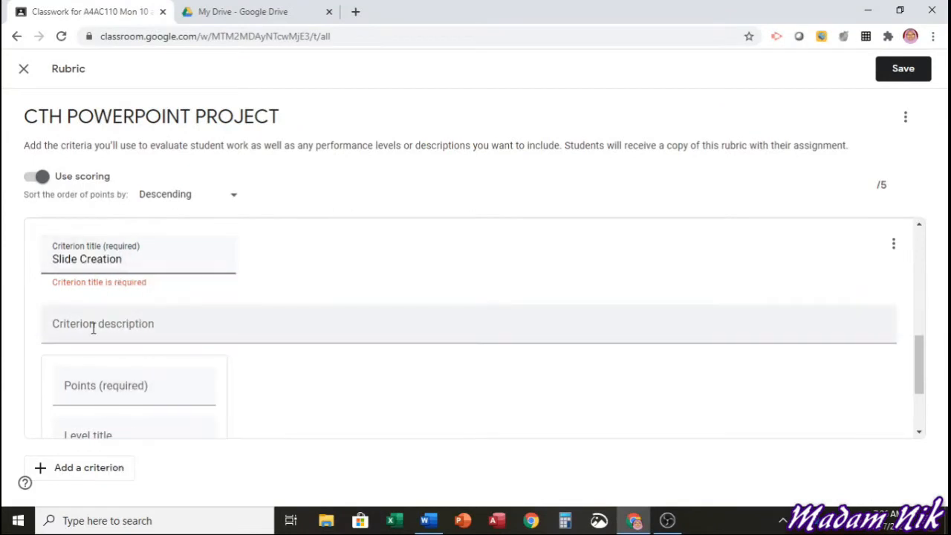
Set the first Slide Creation level's points to 5 and its level title to EXCELLENT.
scroll(99, 390, down, 2)
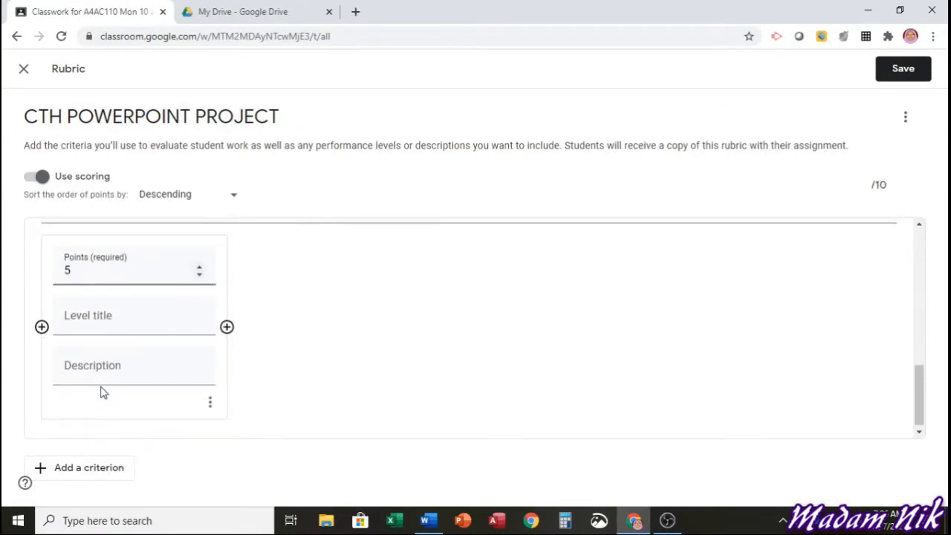
click(93, 329)
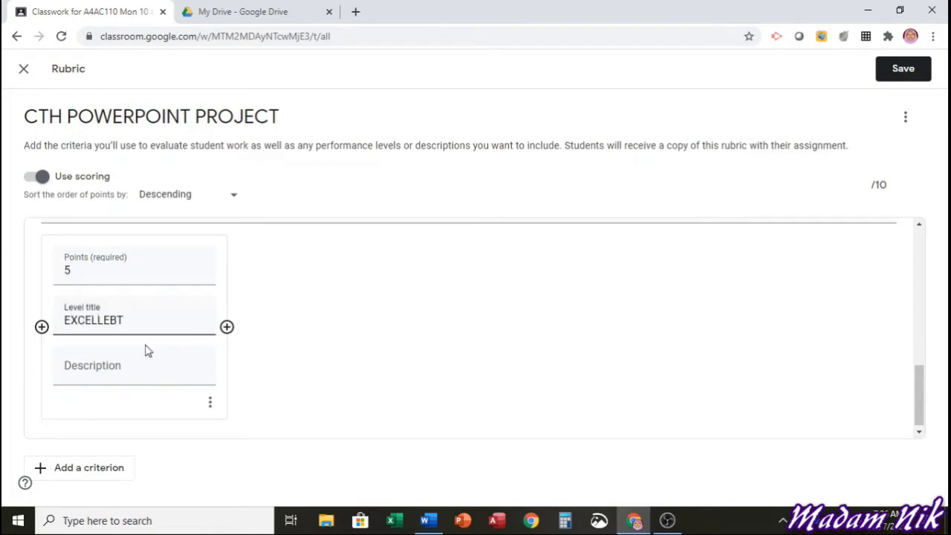
key(BackSpace)
key(BackSpace)
Copy the 5-point Slide Creation description from the Word table into the new criterion's first level.
click(159, 379)
click(427, 520)
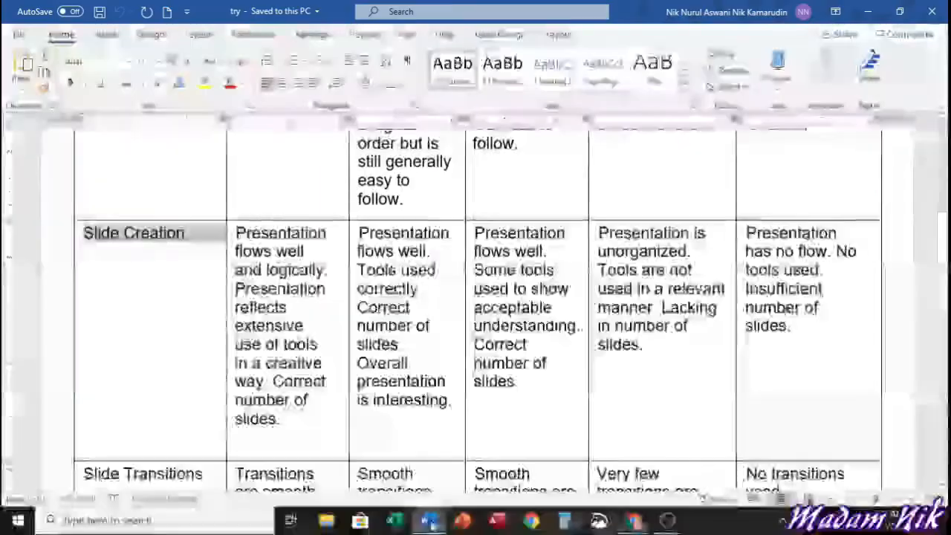
drag(235, 232, 314, 438)
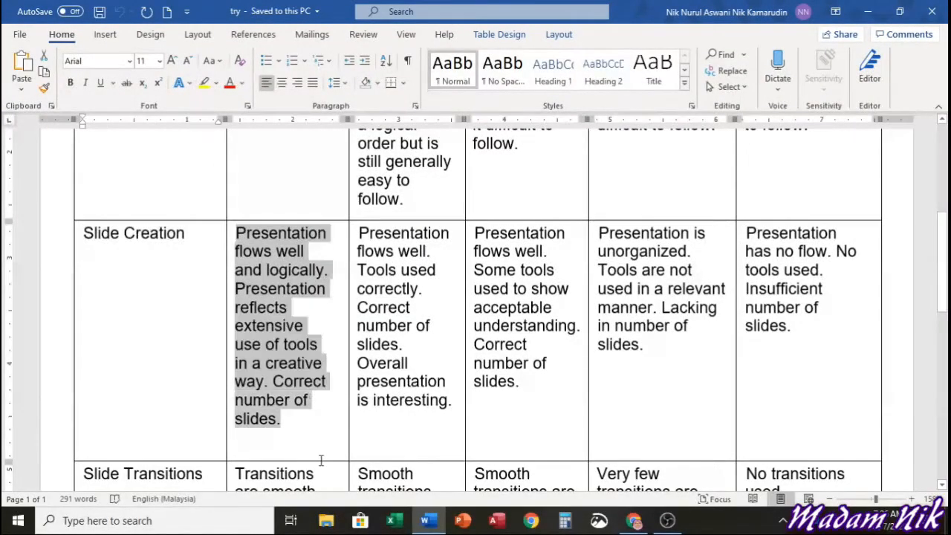
right_click(281, 398)
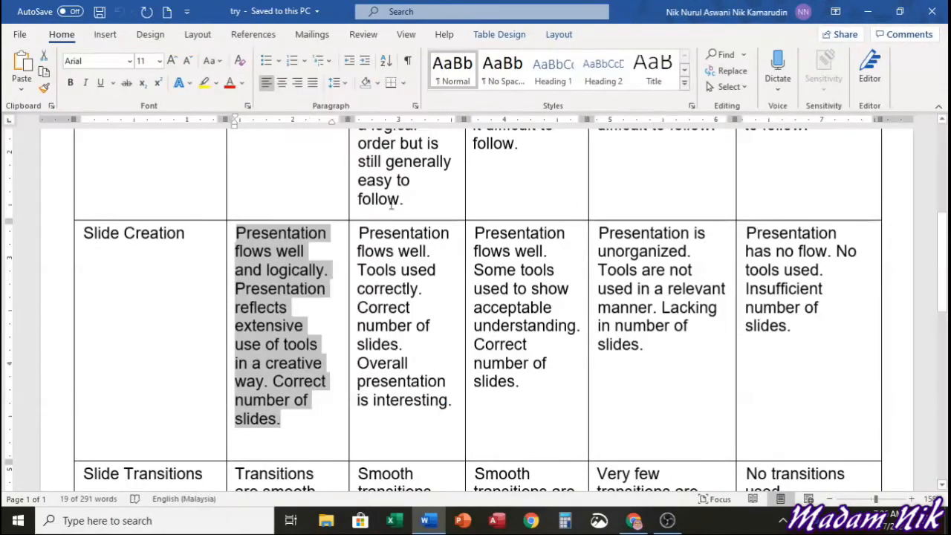
click(312, 111)
click(631, 522)
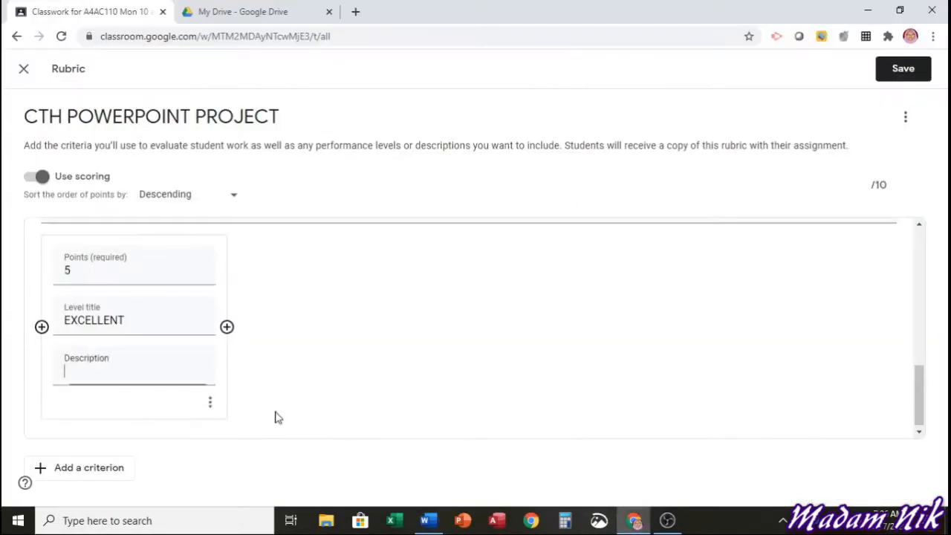
right_click(88, 385)
click(148, 289)
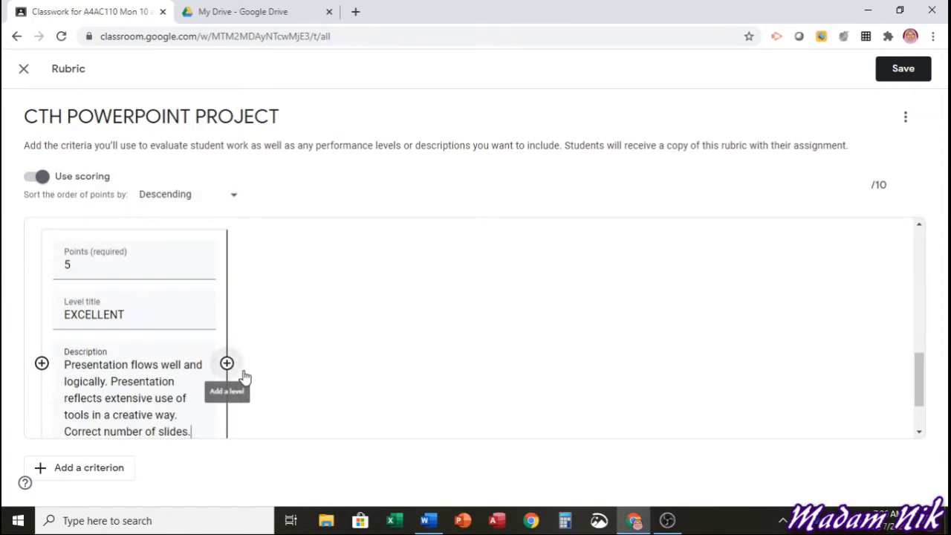
Delete the Slide Creation criterion from the rubric.
scroll(280, 334, up, 3)
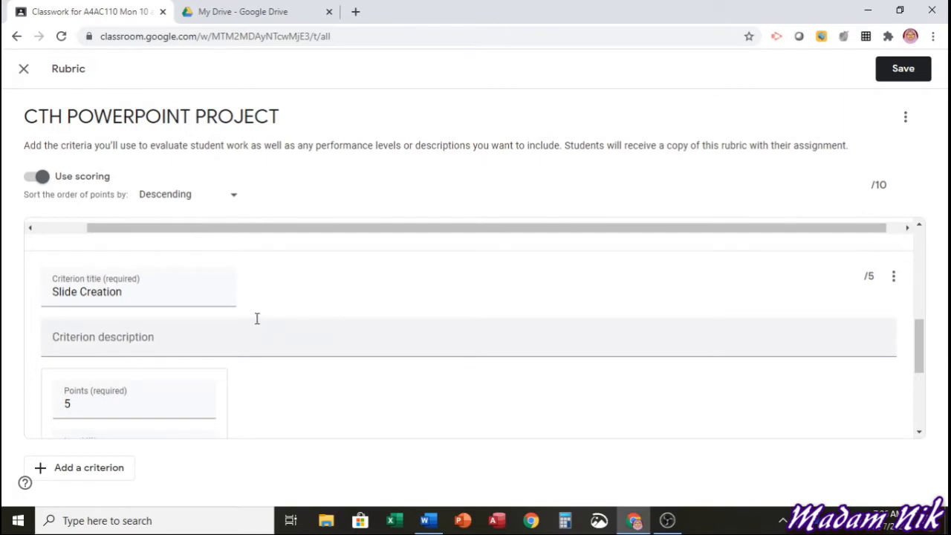
click(894, 276)
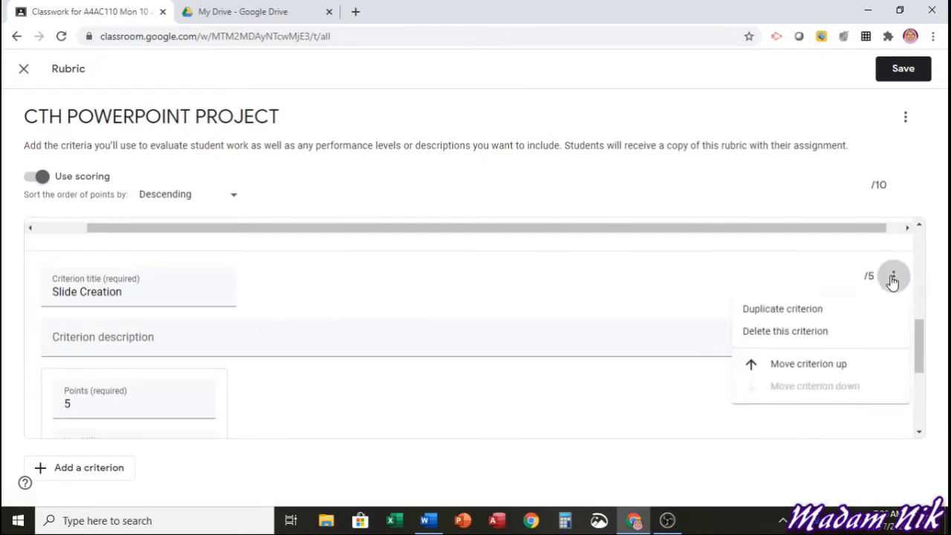
click(782, 331)
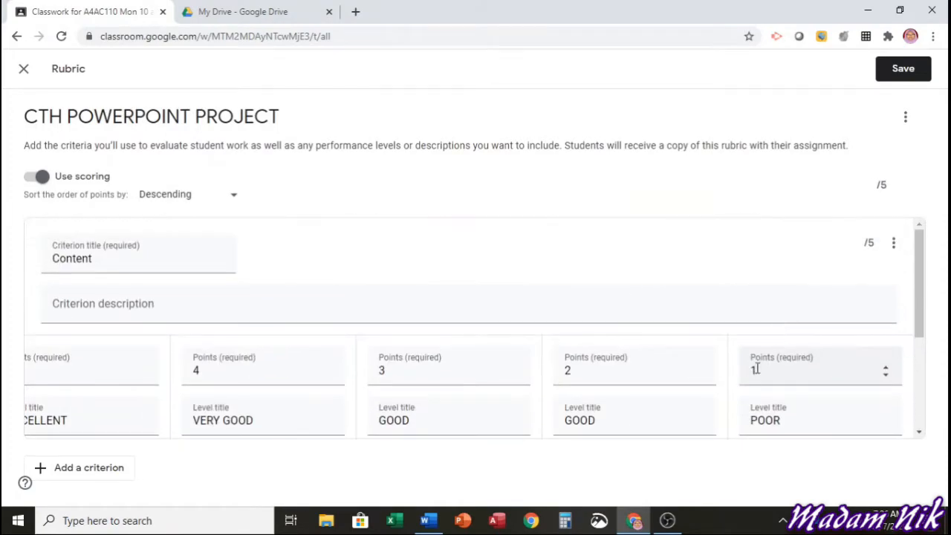
Duplicate the Content criterion and change the copy's title to "Slide Creation".
click(895, 245)
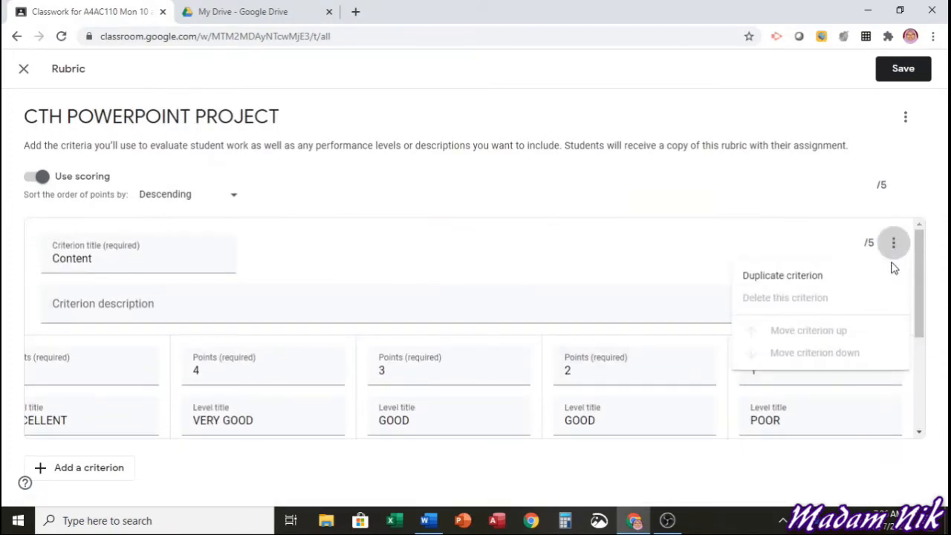
click(888, 276)
scroll(281, 318, down, 3)
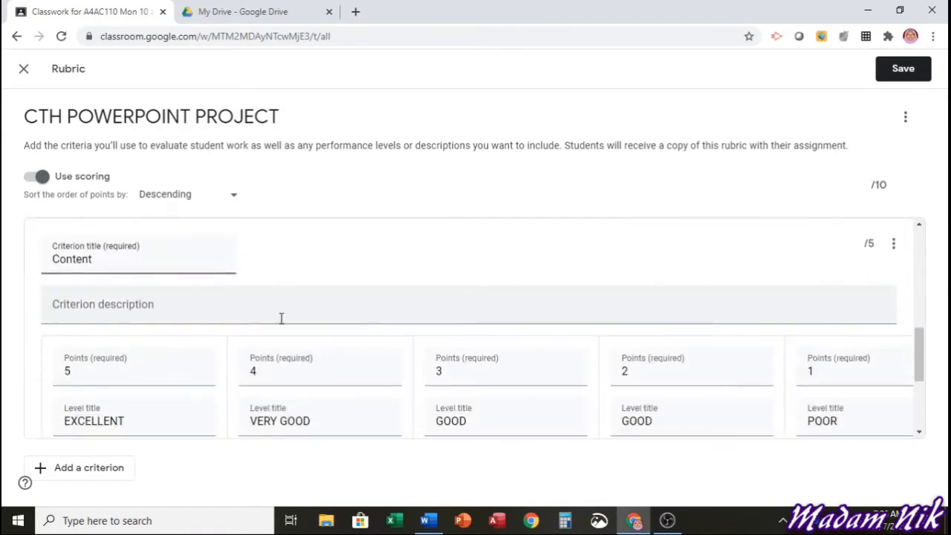
drag(104, 259, 4, 260)
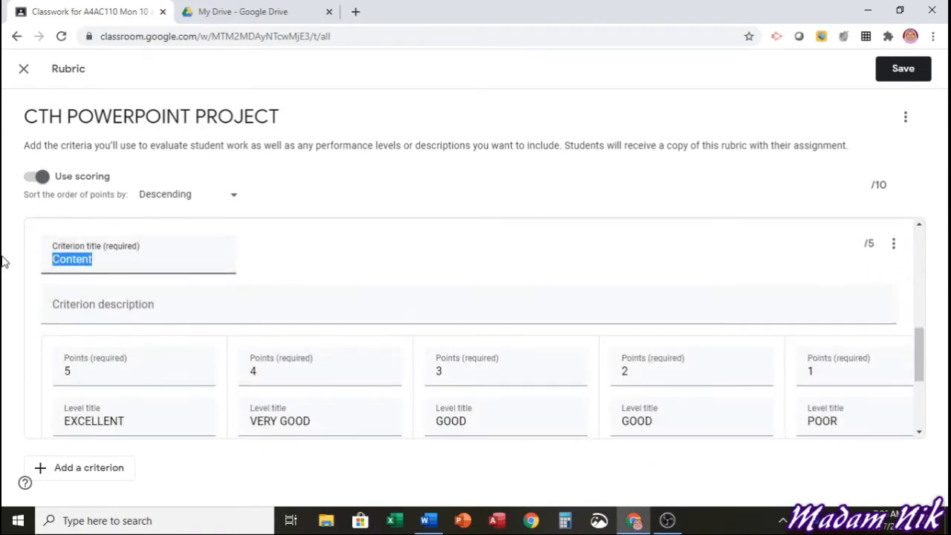
text(sL)
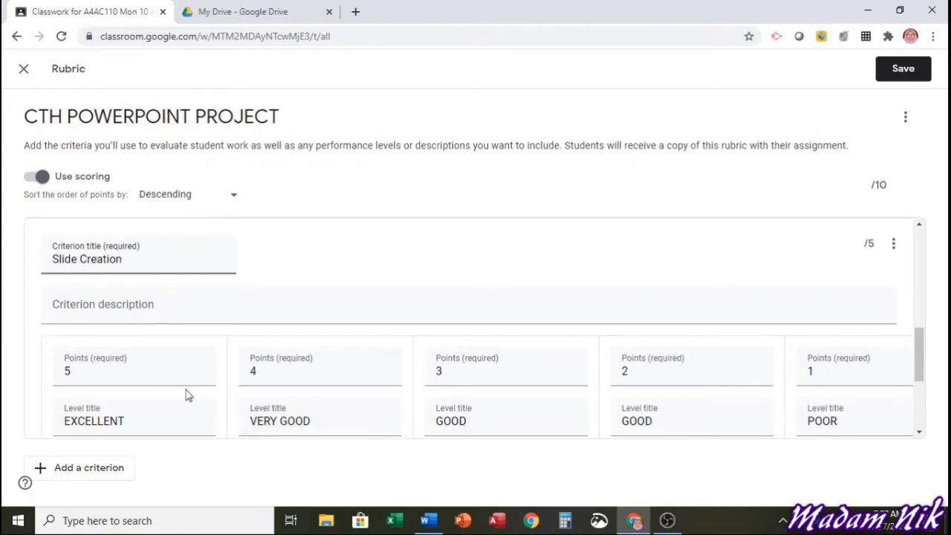
Replace the EXCELLENT level's description in the Slide Creation criterion with the Word table's 5-point Slide Creation text.
scroll(186, 395, down, 3)
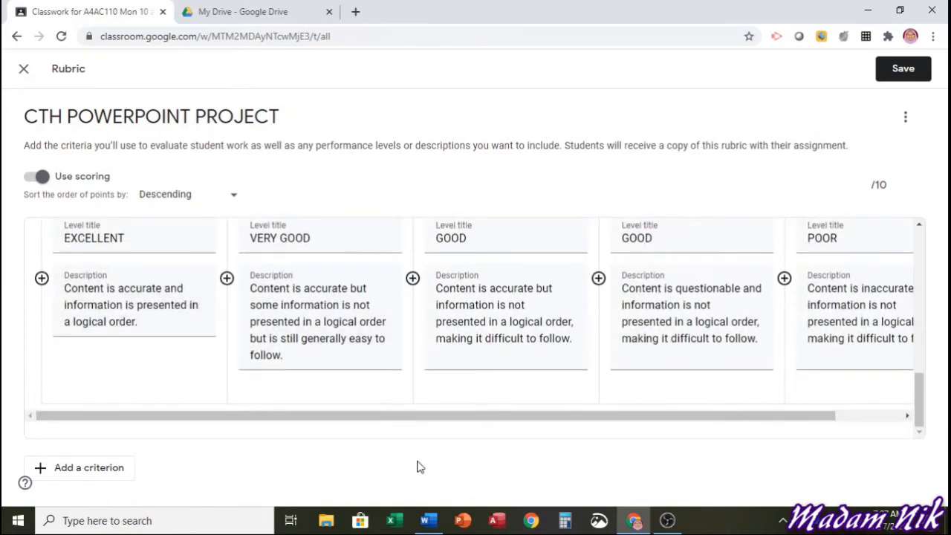
click(425, 520)
right_click(259, 265)
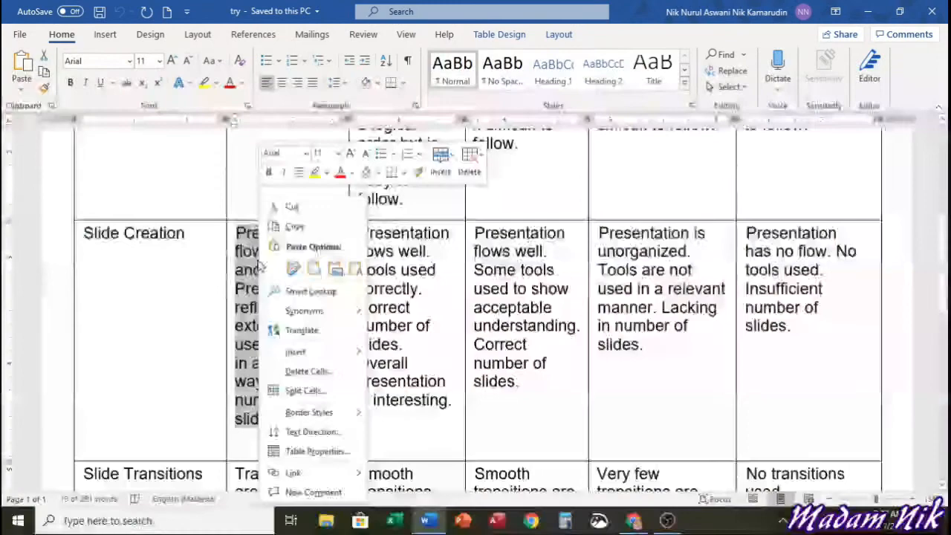
click(294, 226)
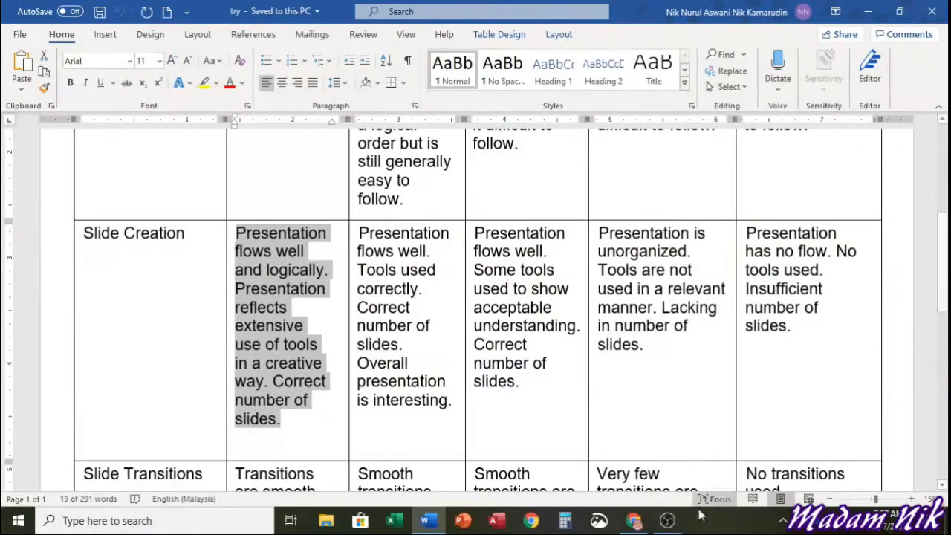
click(633, 521)
drag(57, 291, 140, 324)
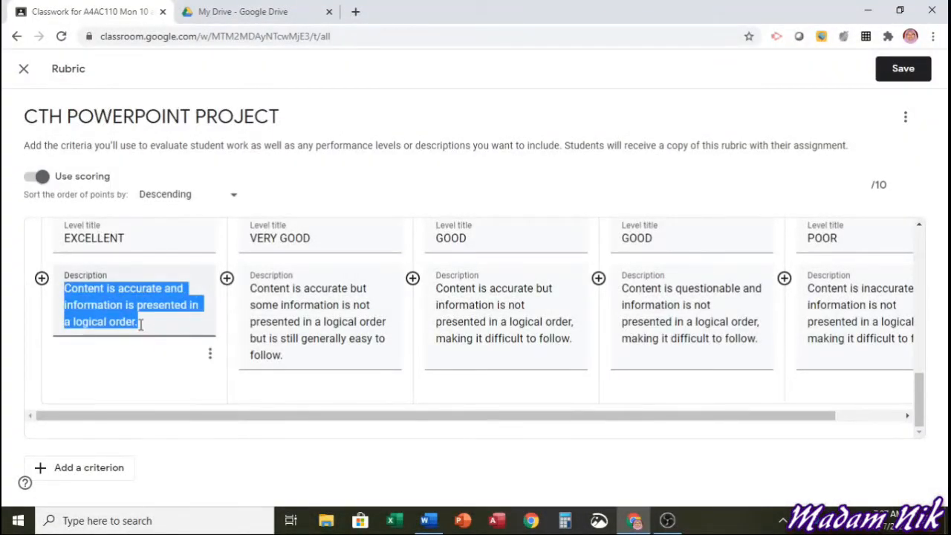
right_click(116, 306)
click(159, 157)
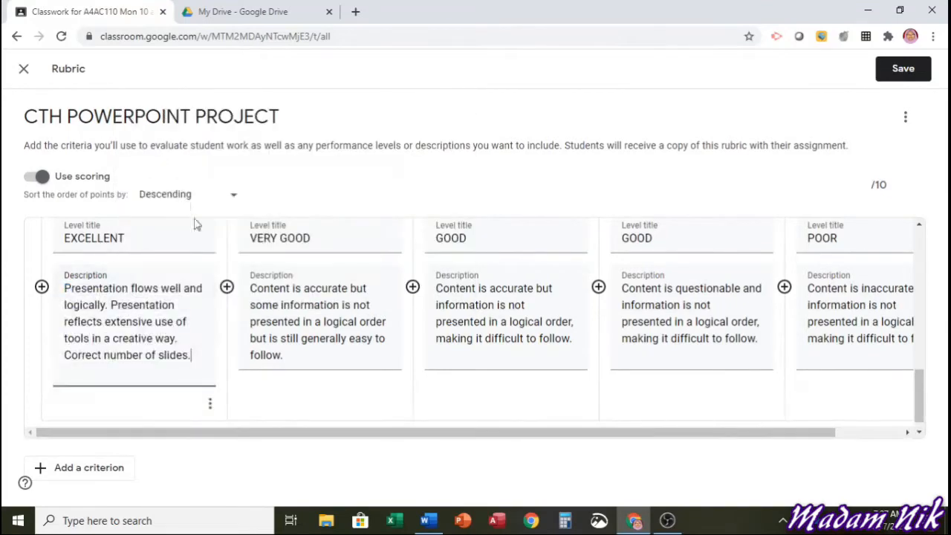
Replace the VERY GOOD level's description in the Slide Creation criterion with the Word table's 4-point Slide Creation text.
click(424, 523)
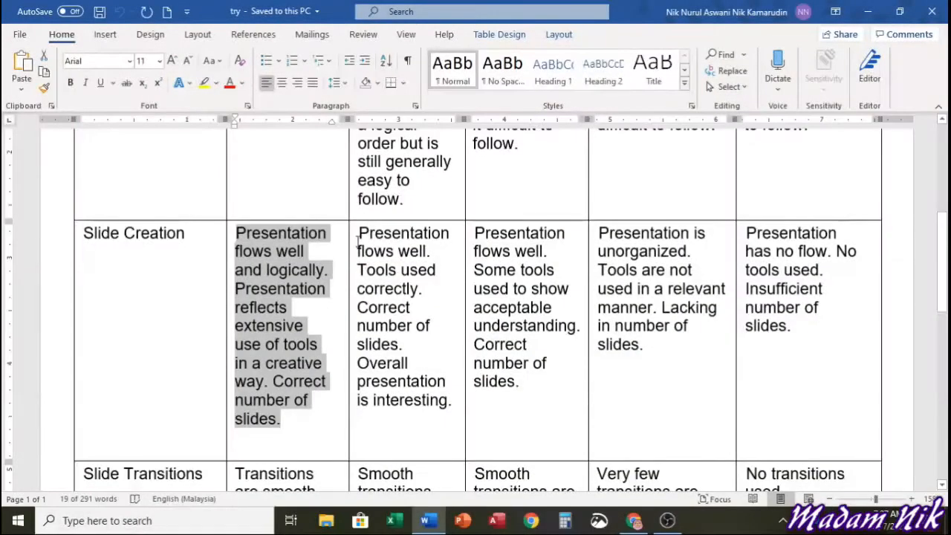
drag(360, 233, 451, 401)
right_click(441, 395)
click(483, 119)
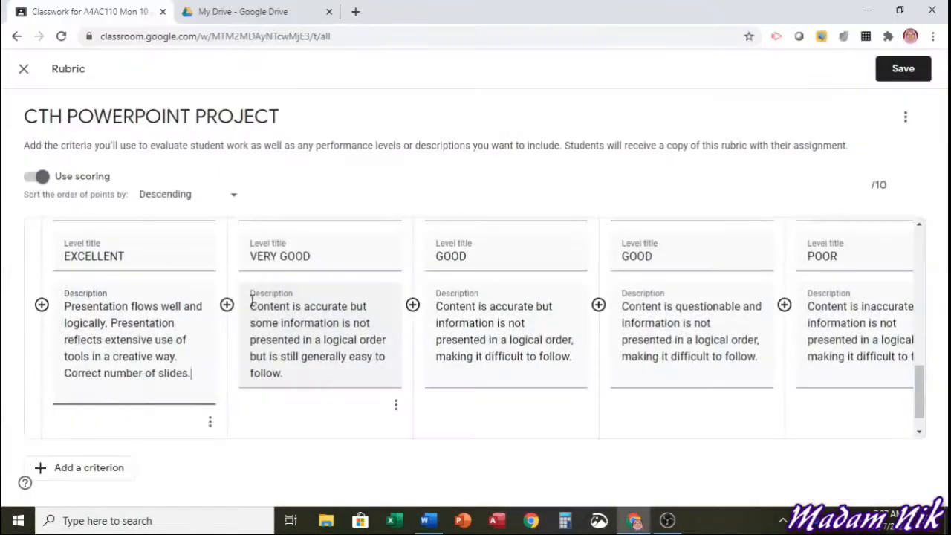
drag(251, 297, 282, 375)
right_click(314, 354)
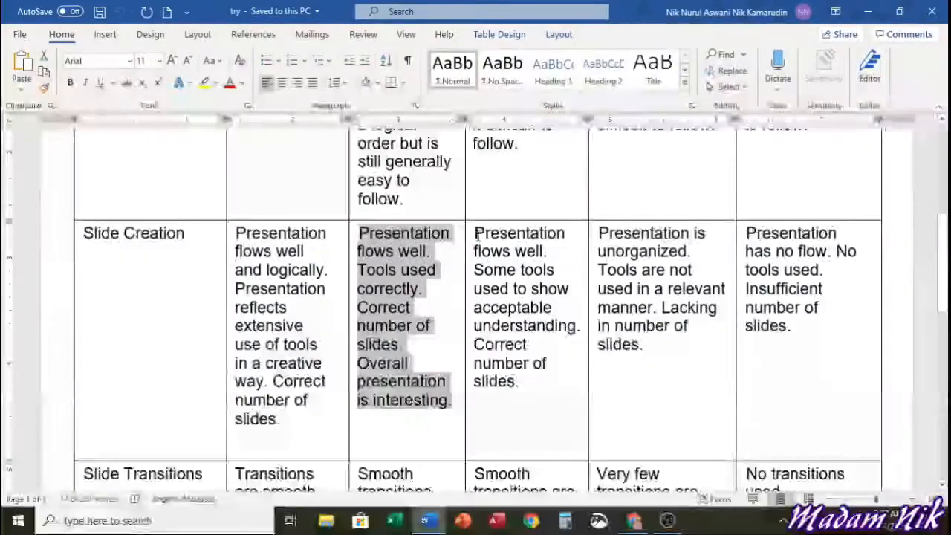
Replace the 3-point GOOD level's description in the Slide Creation criterion with the matching Slide Creation text from Word.
drag(475, 233, 520, 383)
right_click(475, 368)
click(535, 81)
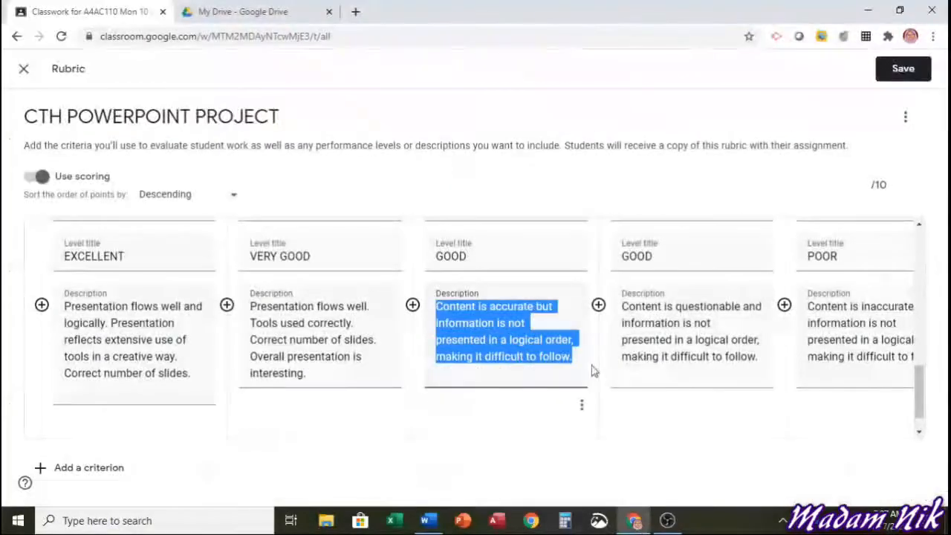
key(ctrl+v)
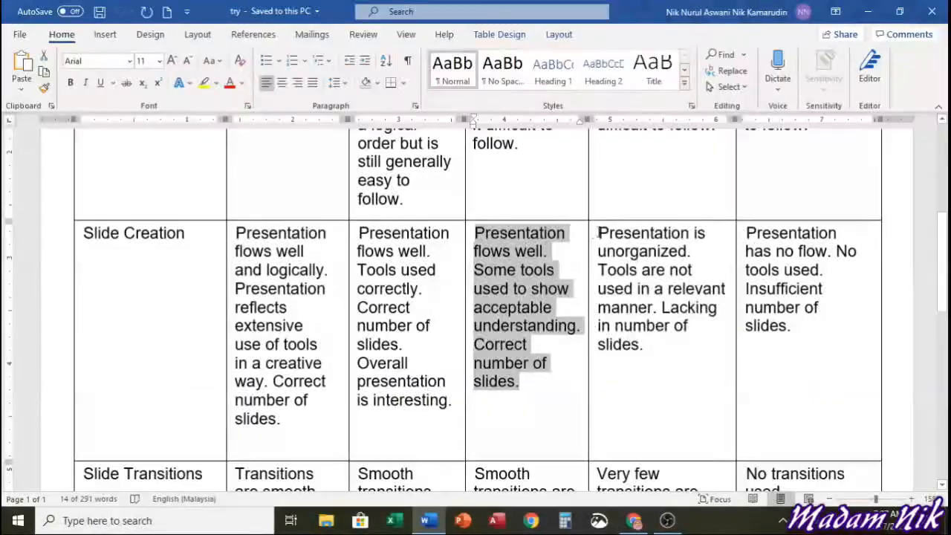
Replace the 2-point GOOD level's description in the Slide Creation criterion with the matching Slide Creation text from Word.
drag(598, 232, 643, 344)
right_click(639, 338)
click(654, 43)
drag(622, 306, 754, 355)
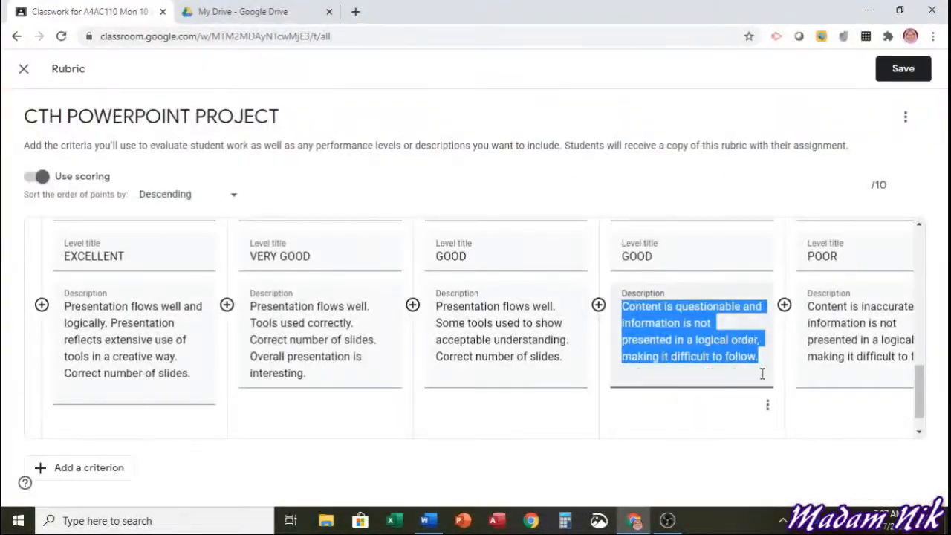
key(ctrl+v)
Replace the POOR level's description in the Slide Creation criterion with the Word table's lowest-level Slide Creation text.
click(426, 520)
drag(746, 233, 799, 326)
right_click(778, 197)
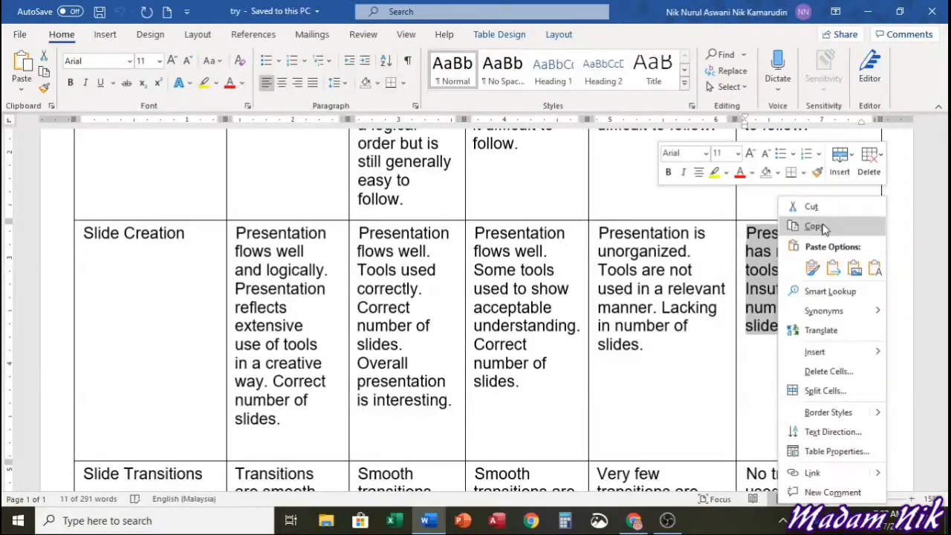
click(814, 227)
click(634, 520)
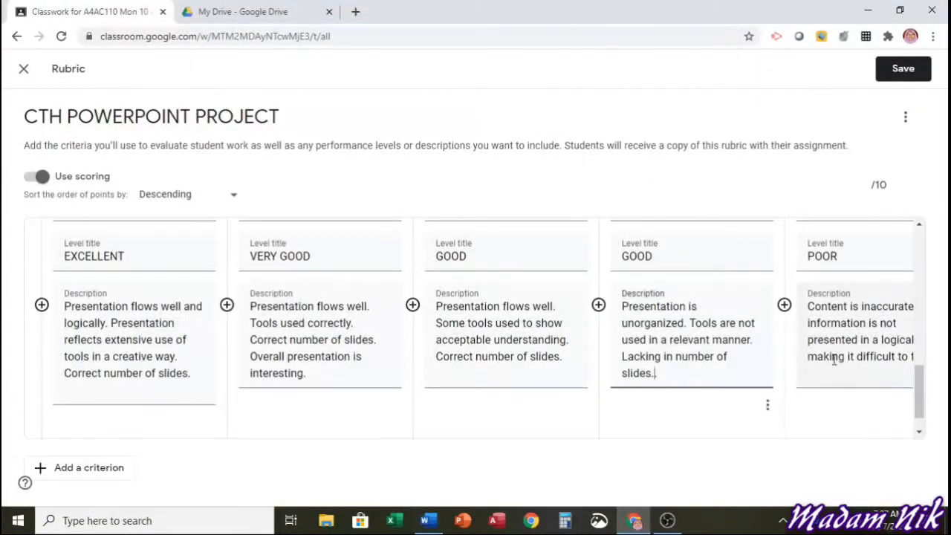
drag(807, 305, 947, 392)
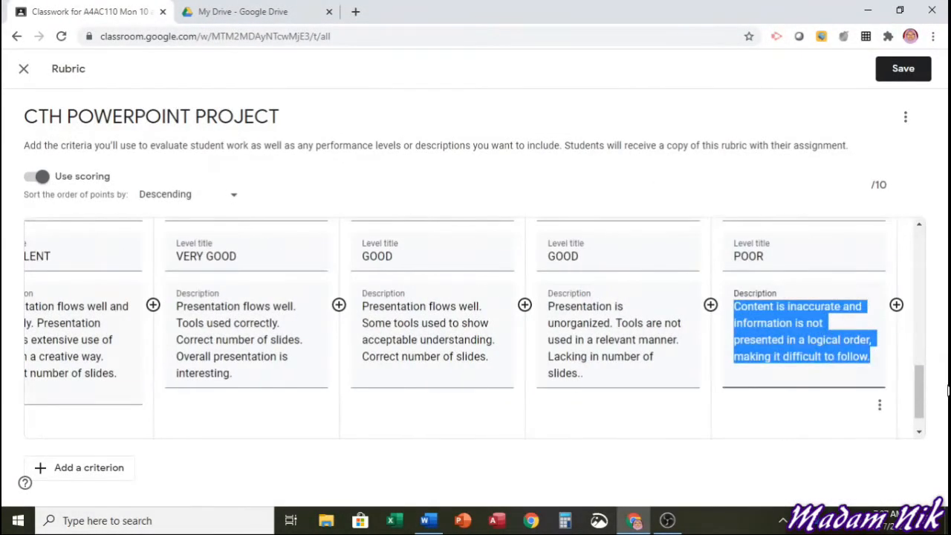
right_click(815, 350)
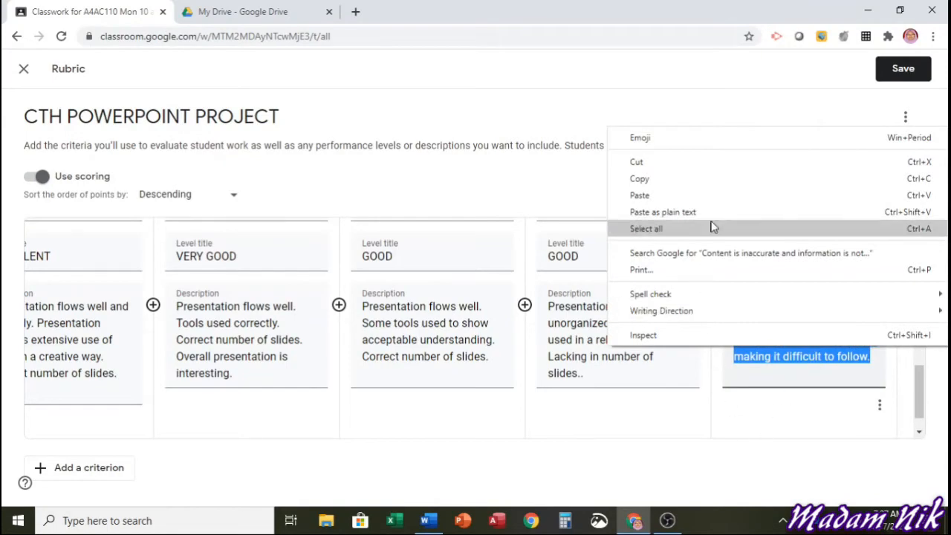
click(713, 199)
Review the rubric from its first criterion and save it to the assignment.
drag(920, 401, 919, 240)
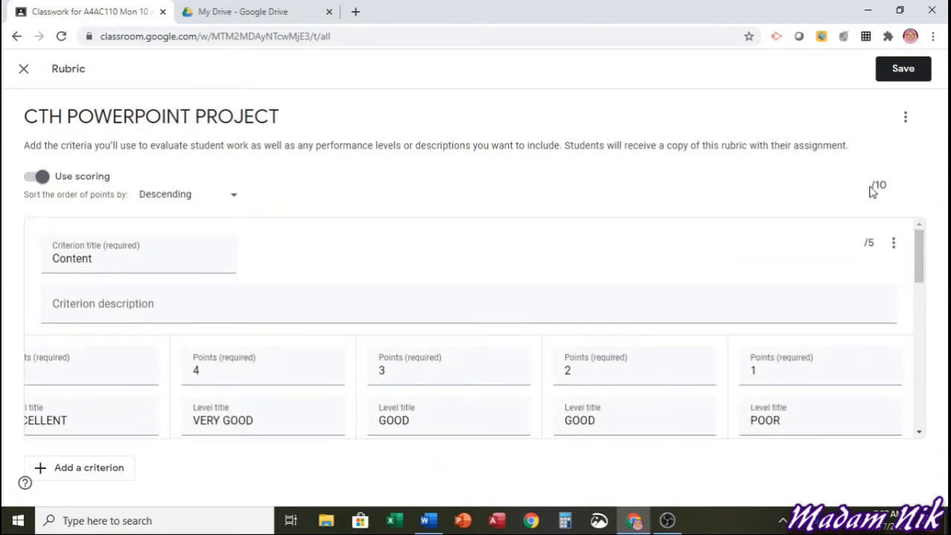
mouse_move(918, 247)
mouse_down()
mouse_move(919, 394)
mouse_move(908, 237)
mouse_up()
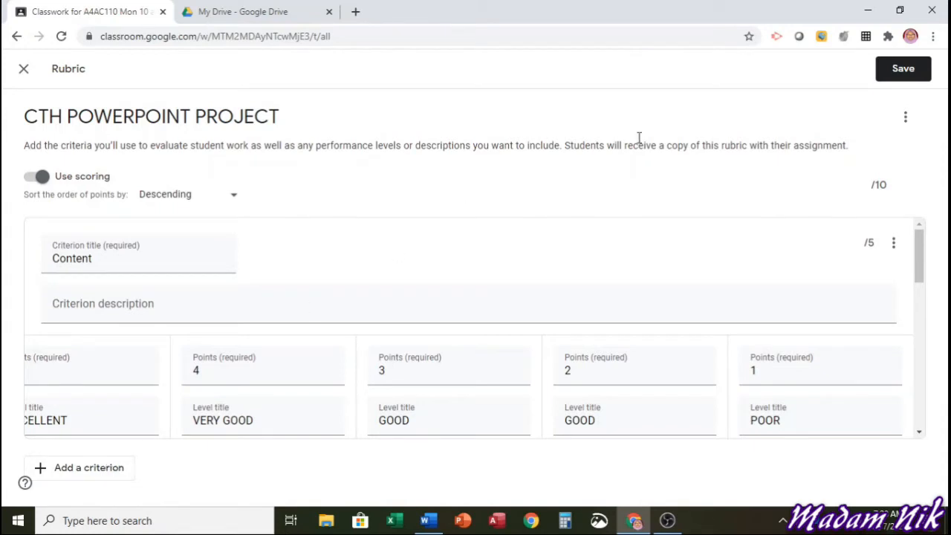
click(901, 71)
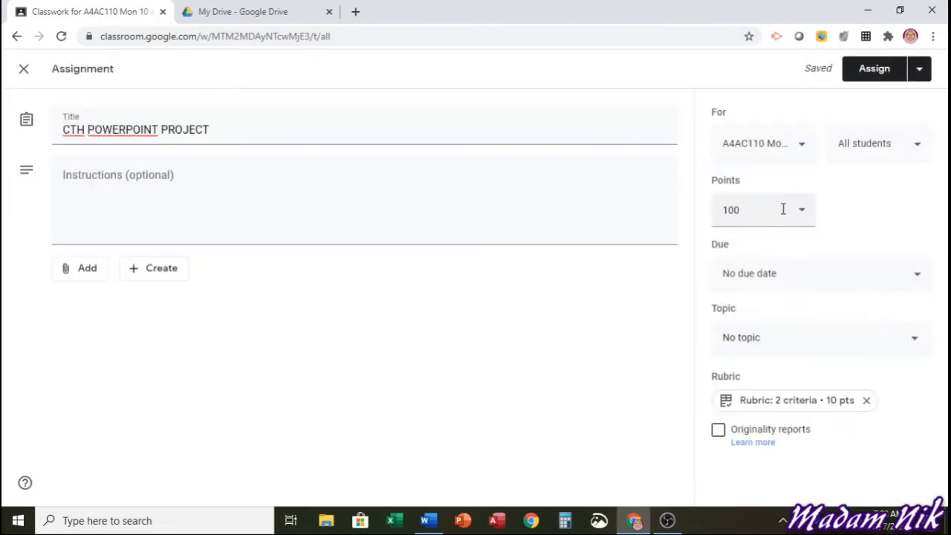
Set the CTH POWERPOINT PROJECT assignment's points to 10, and assign it to all students.
click(783, 209)
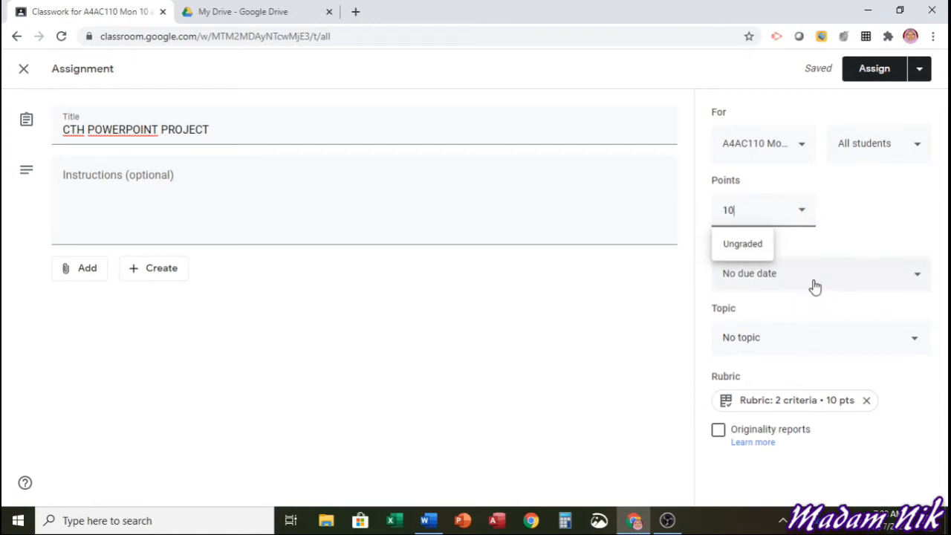
click(840, 253)
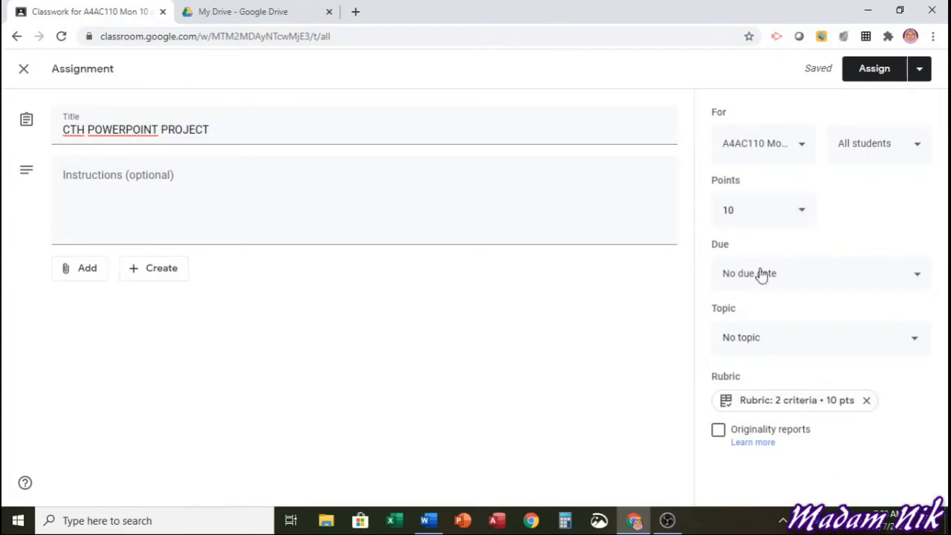
click(867, 76)
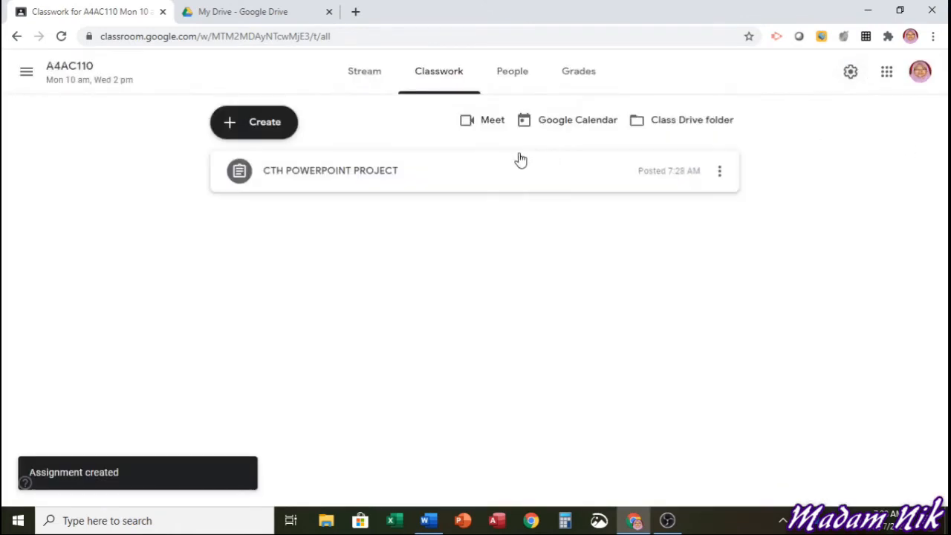
click(399, 178)
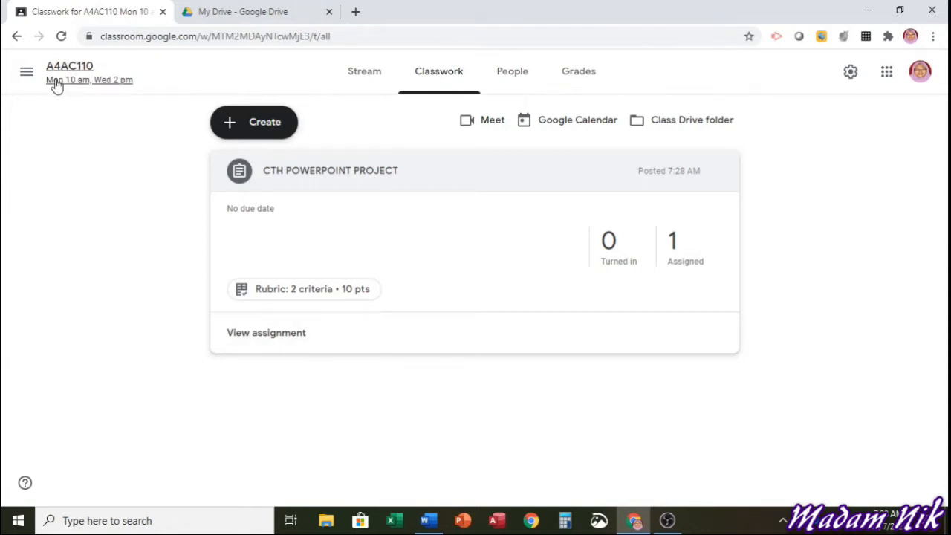
Open the turned-in student work for GROUP ASSIGNMENT (20%) in the AIS 160 (A4AC1102P) class.
click(28, 70)
click(102, 228)
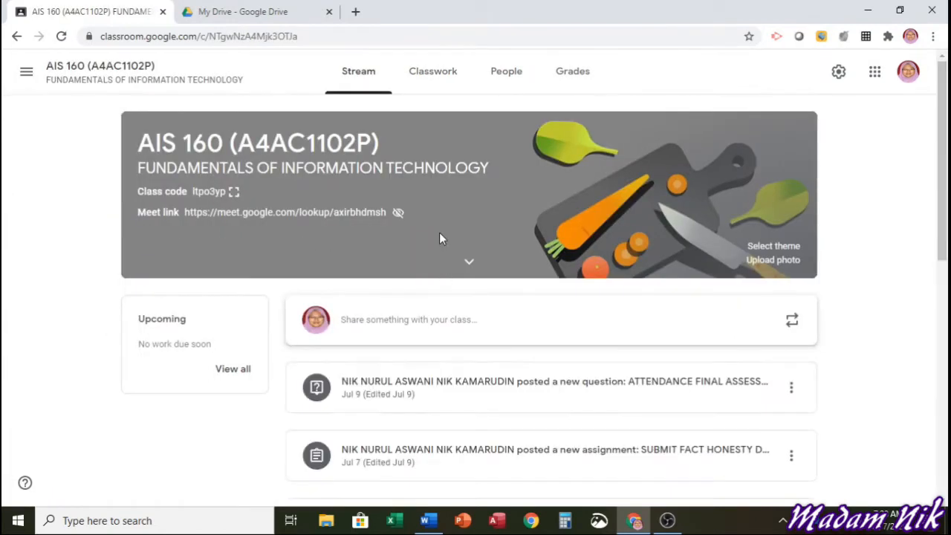
click(433, 89)
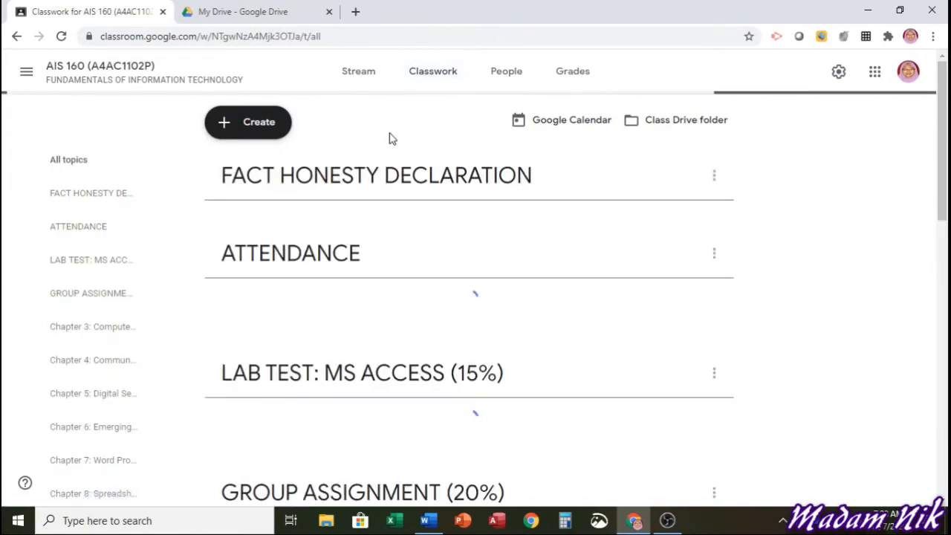
scroll(376, 286, down, 7)
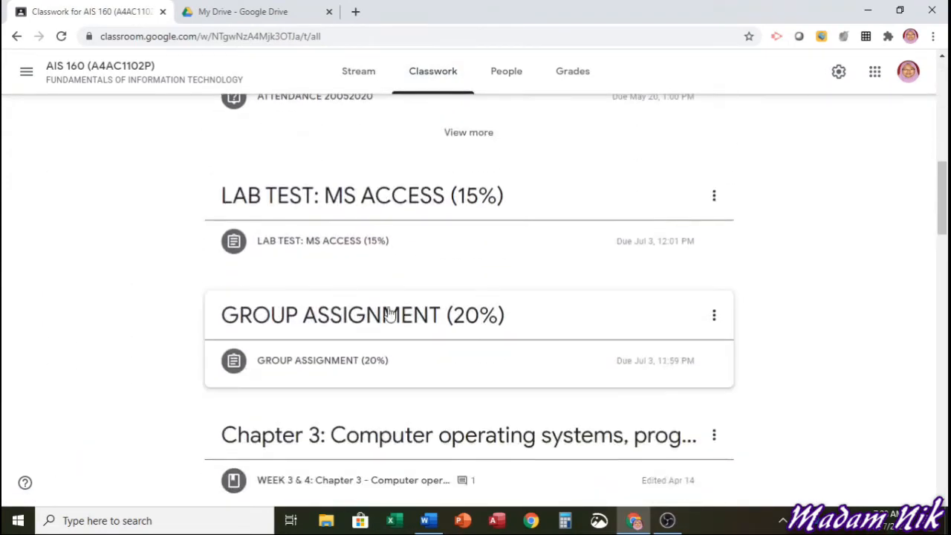
click(391, 327)
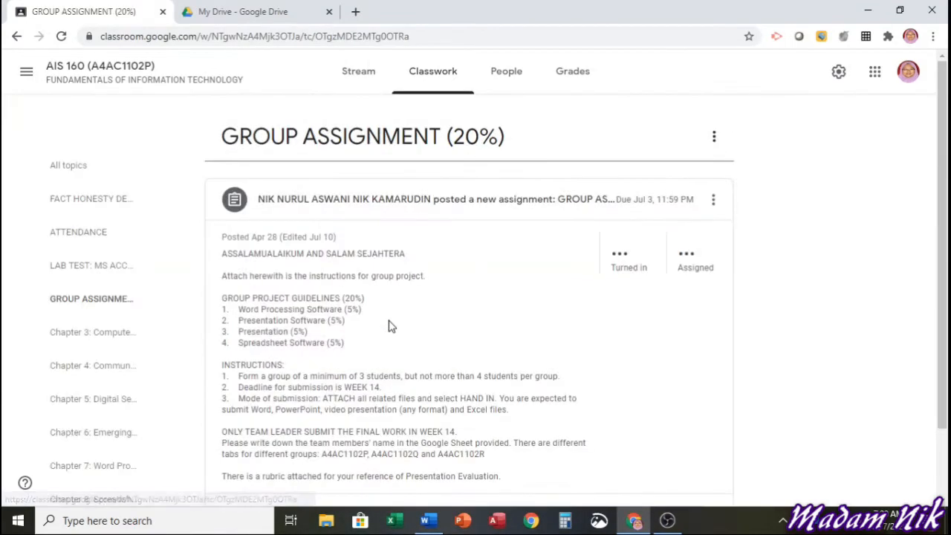
scroll(397, 289, down, 2)
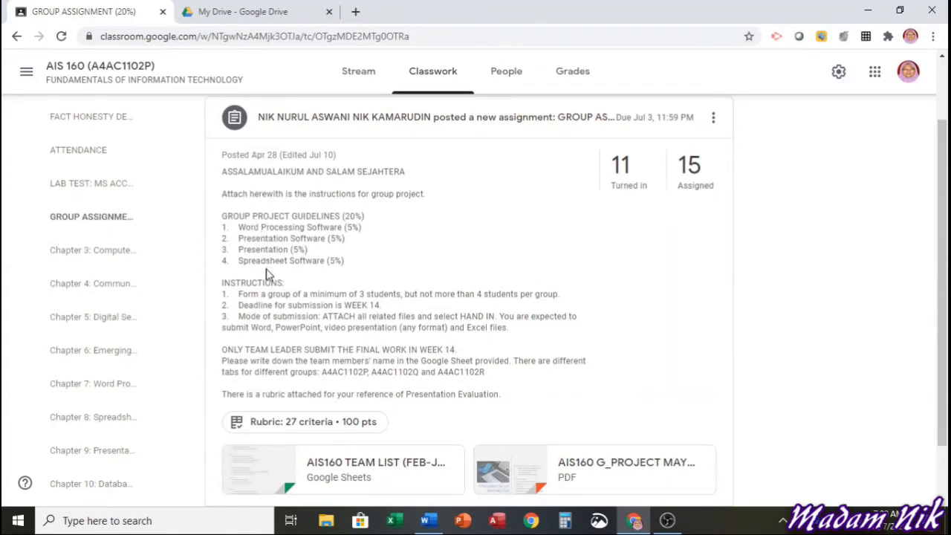
click(631, 183)
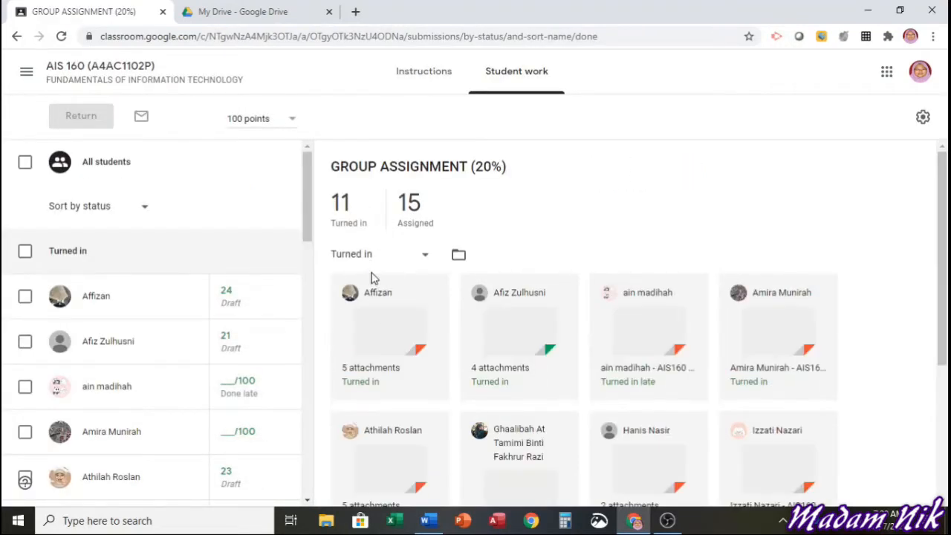
Open the first student's group assignment submission and examine its project guidelines and rubric criteria scores.
click(384, 321)
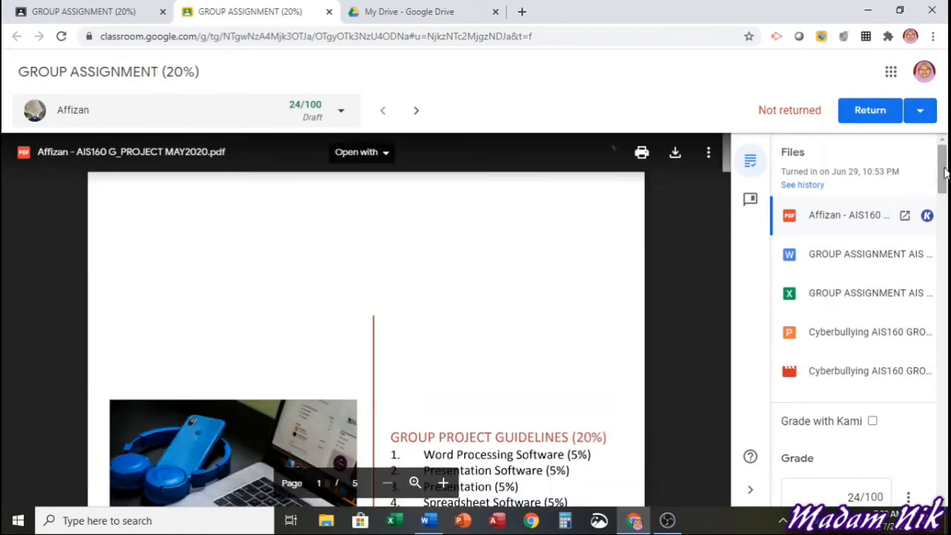
drag(942, 186, 947, 457)
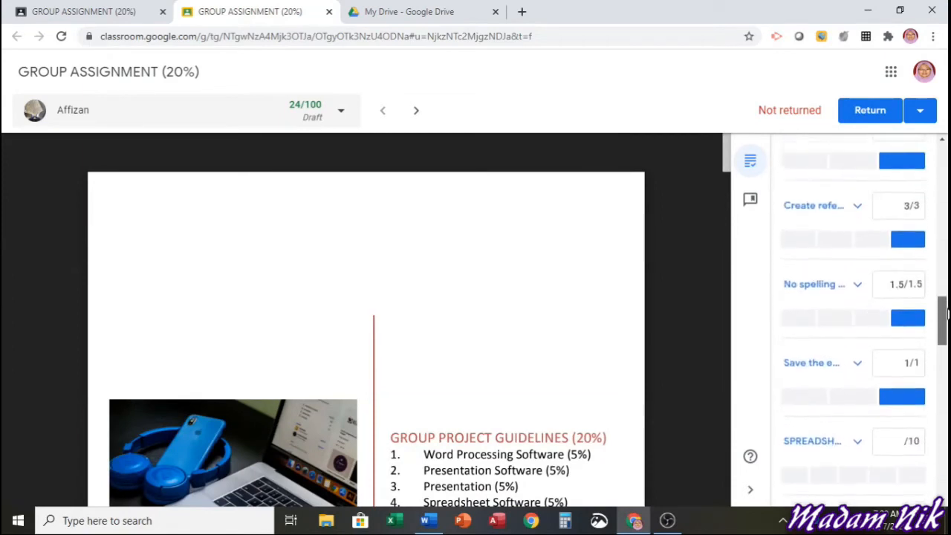
drag(947, 165, 946, 257)
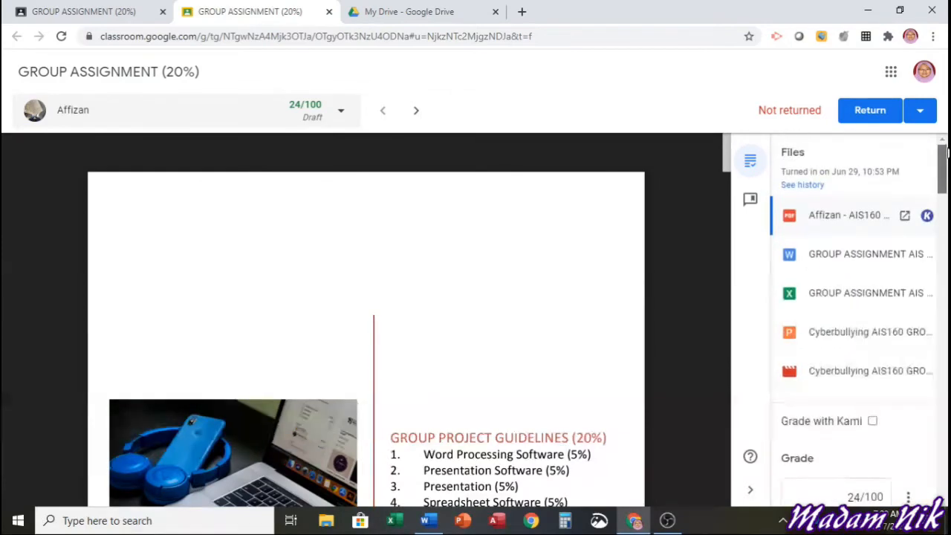
scroll(436, 243, down, 3)
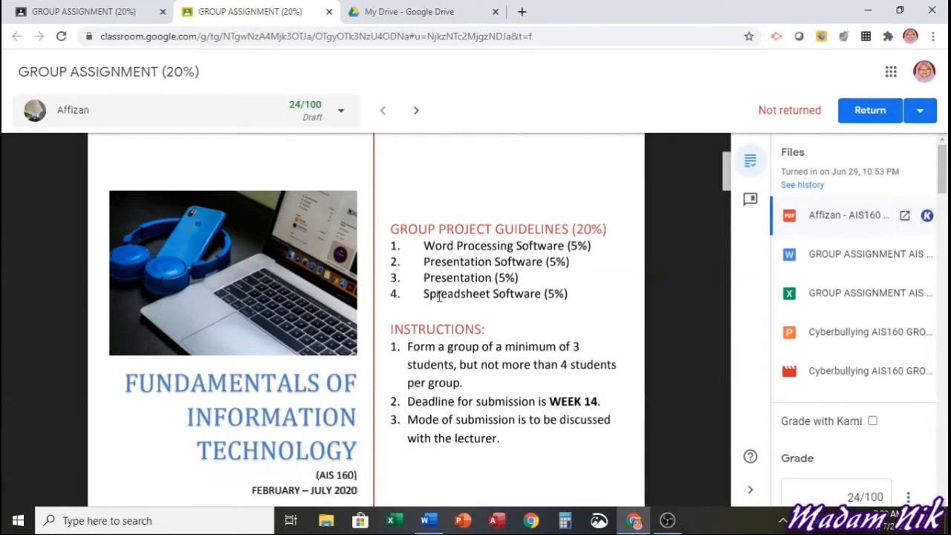
drag(947, 183, 944, 318)
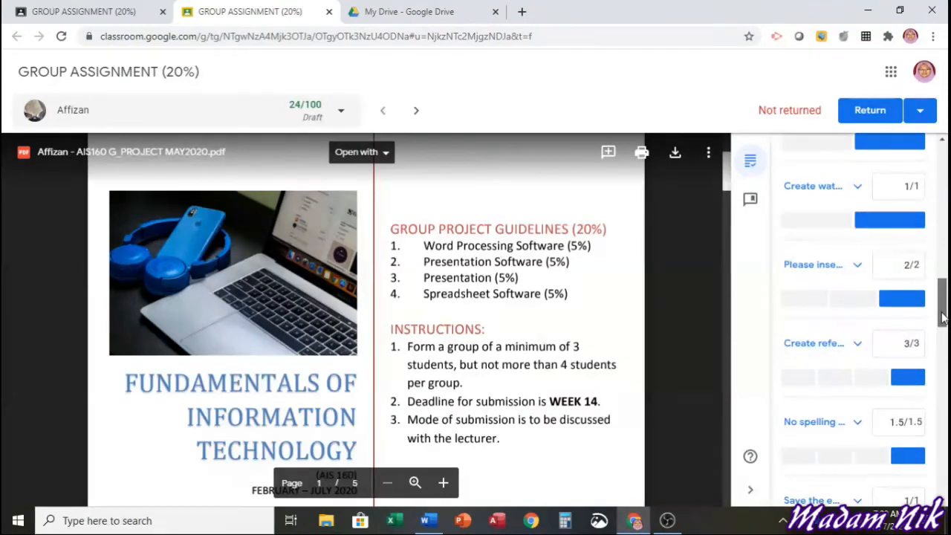
drag(943, 318, 943, 257)
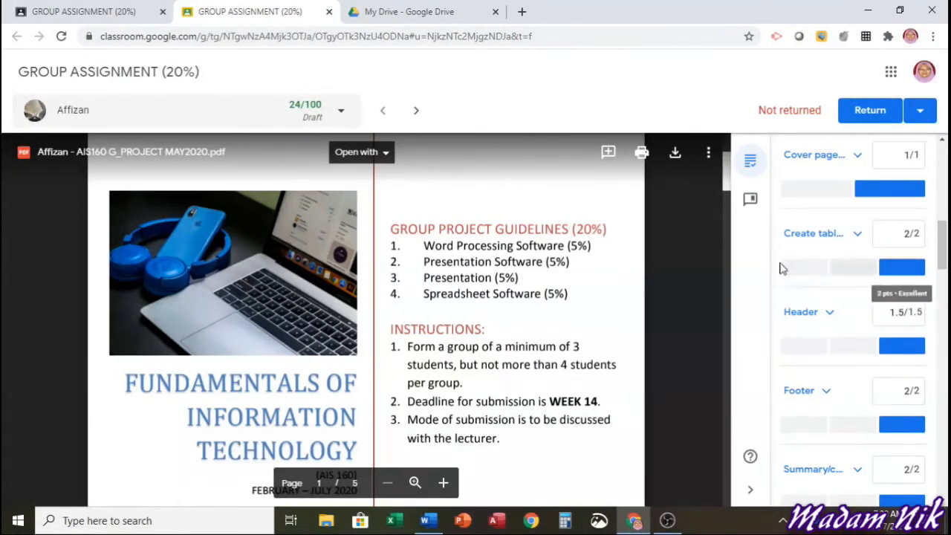
Try the lower score levels of the table-creation criterion, then reselect its 2-point Excellent level.
click(799, 270)
click(856, 273)
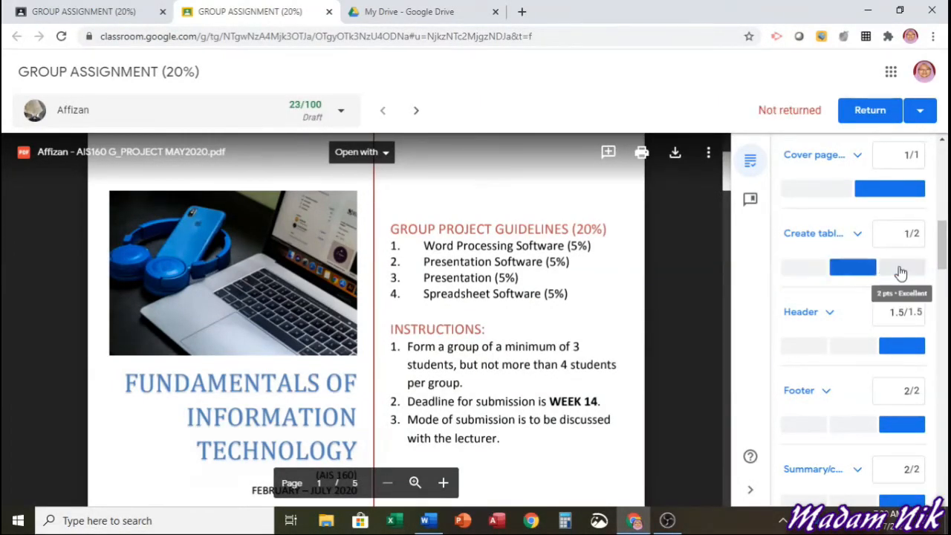
click(899, 272)
Expand the Cover page criterion's level descriptions and try its 2-point Good level.
mouse_move(947, 257)
mouse_down()
mouse_move(947, 226)
mouse_move(947, 238)
mouse_up()
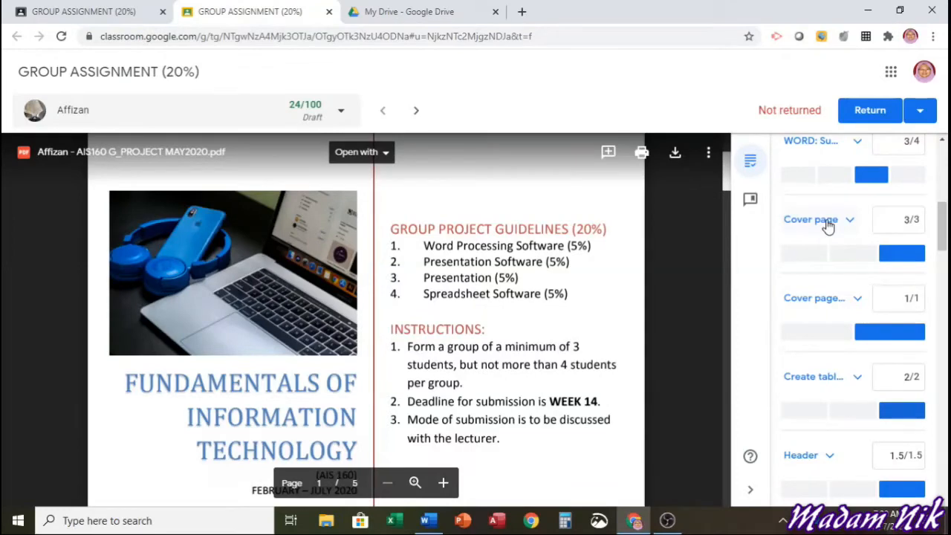
click(828, 226)
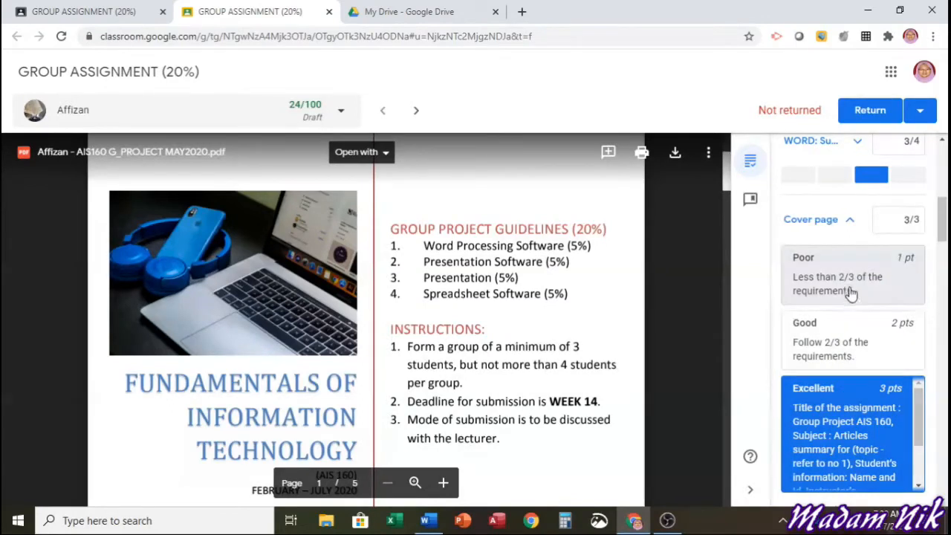
click(840, 349)
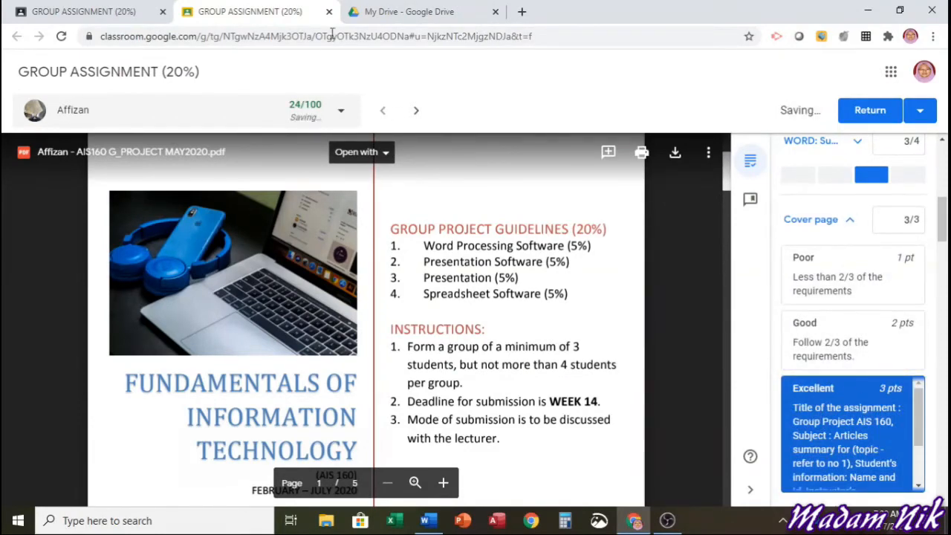
Close the student's submission, leaving the page without waiting for saving, and return to the group assignment's student work list.
click(330, 11)
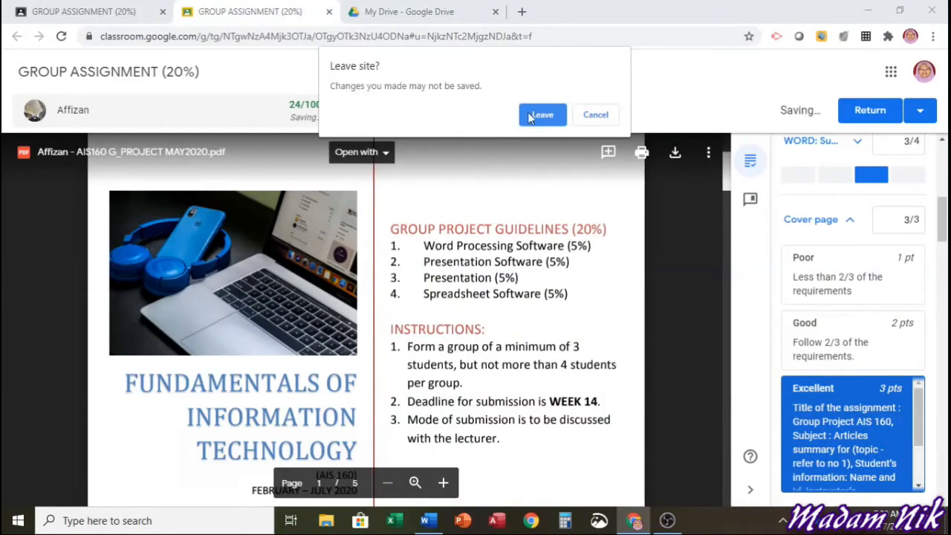
click(542, 116)
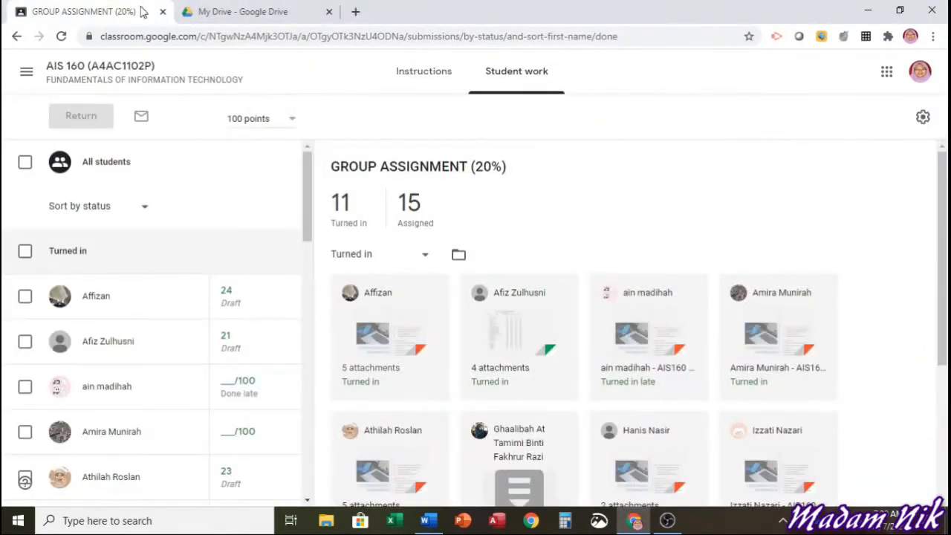
click(201, 11)
click(127, 12)
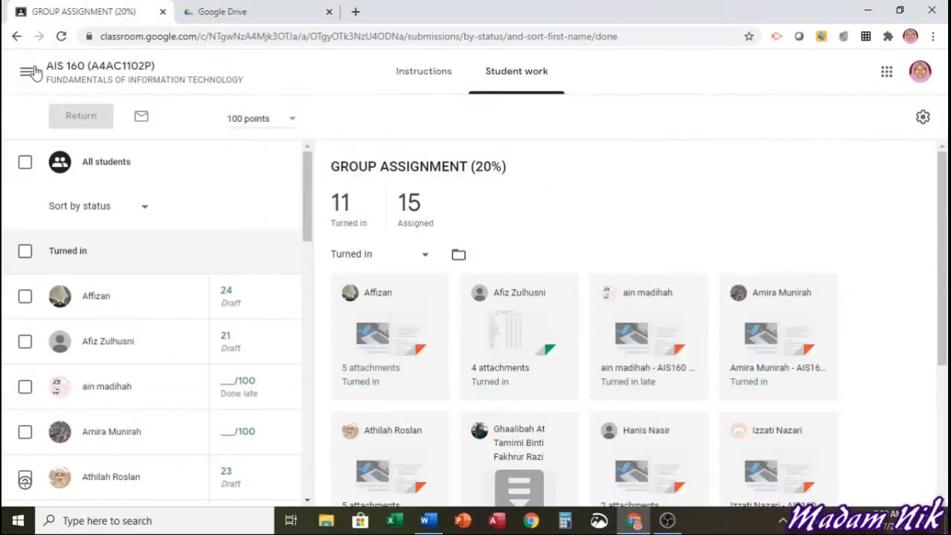
Switch to the A4AC110 class (Mon 10 am, Wed 2 pm) and show its classwork.
click(28, 72)
scroll(104, 332, down, 2)
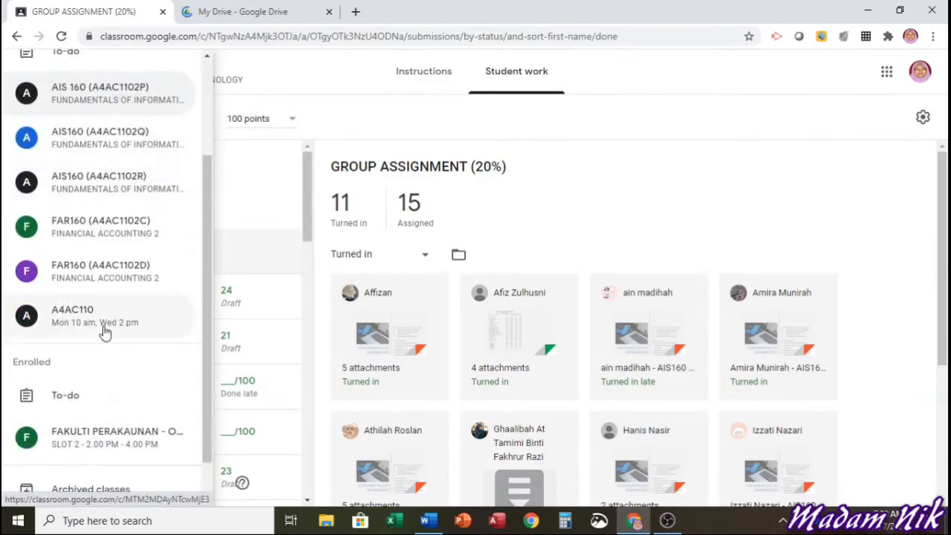
click(104, 332)
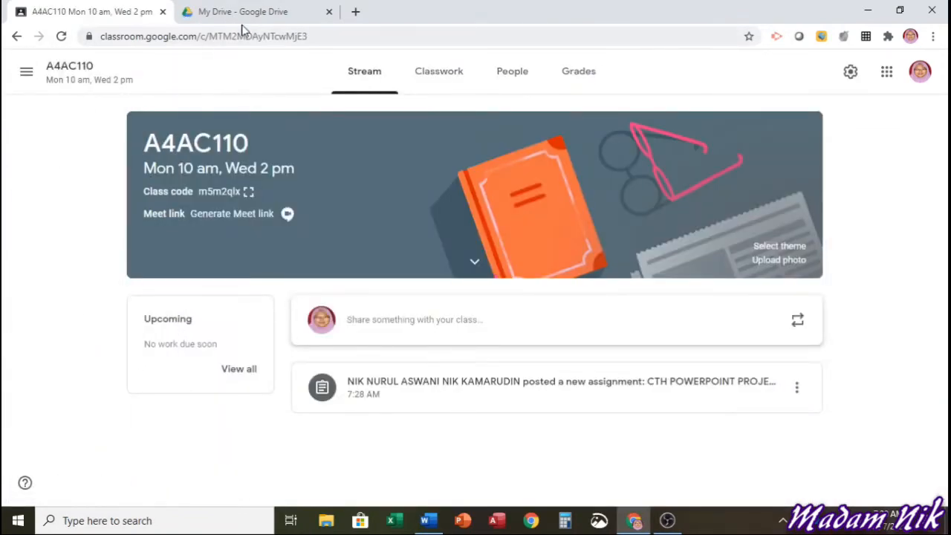
click(422, 78)
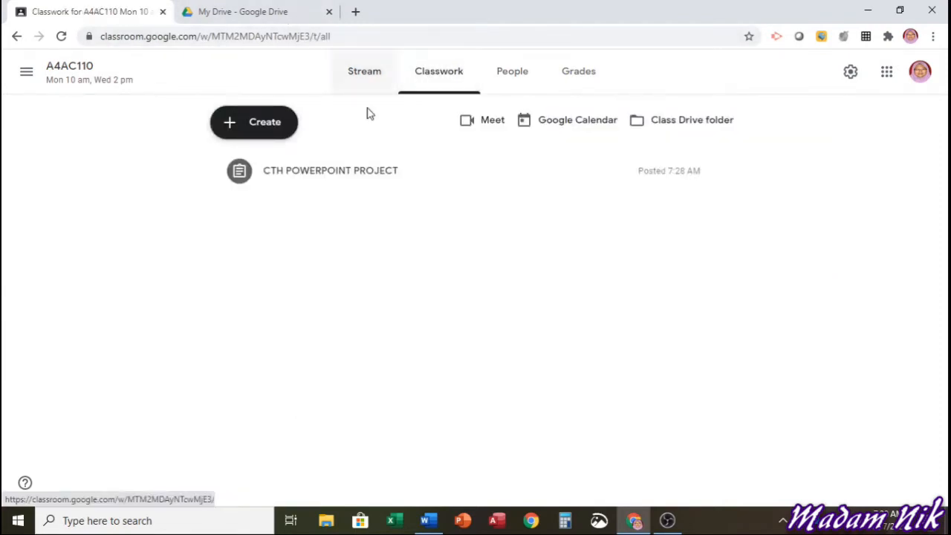
Create a new assignment in the A4AC110 class titled CTH POWERPOINT PROJECT.
click(250, 134)
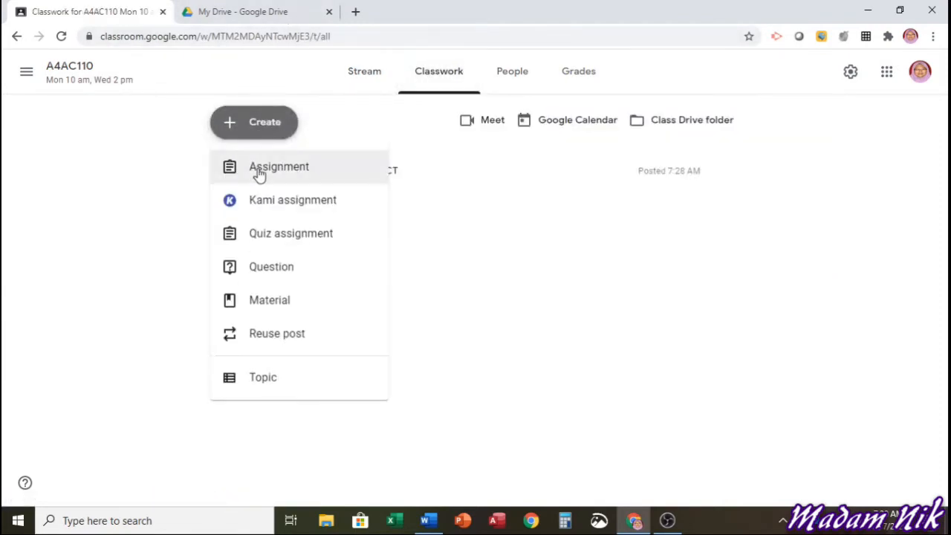
click(259, 169)
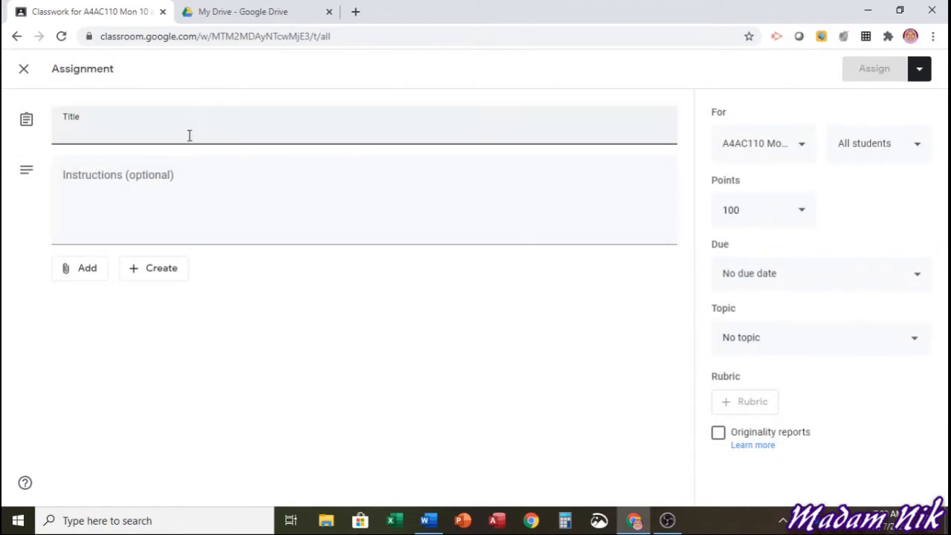
text(cth)
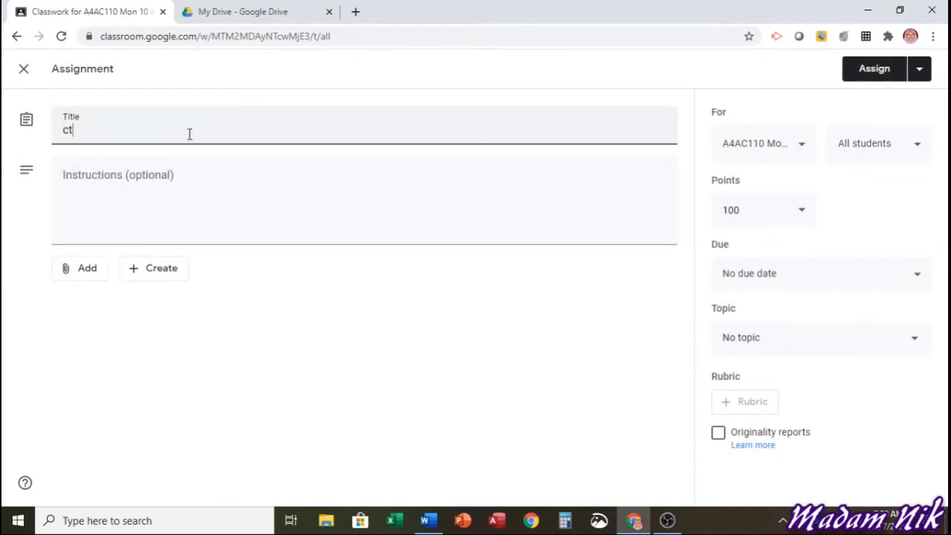
key(BackSpace)
key(BackSpace)
text(CTH POWERPOINT)
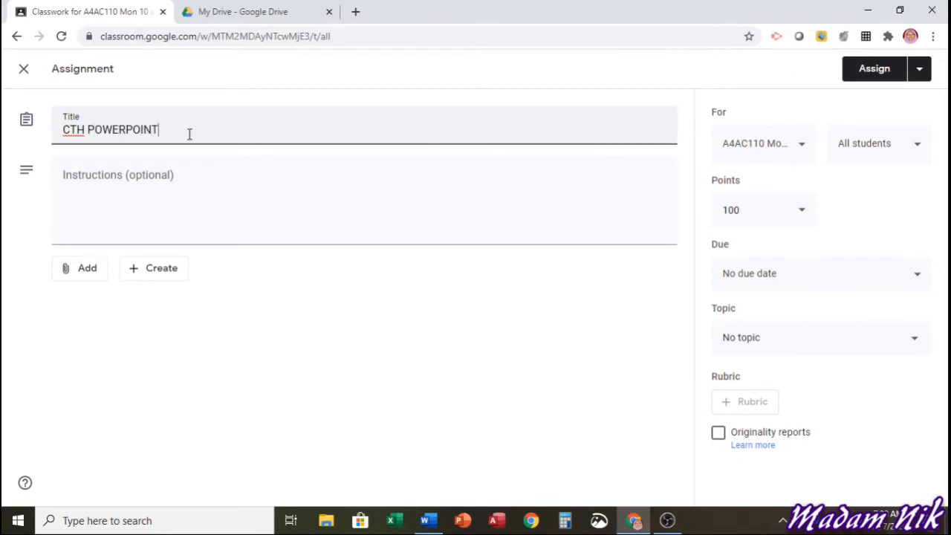
text( PROJECT)
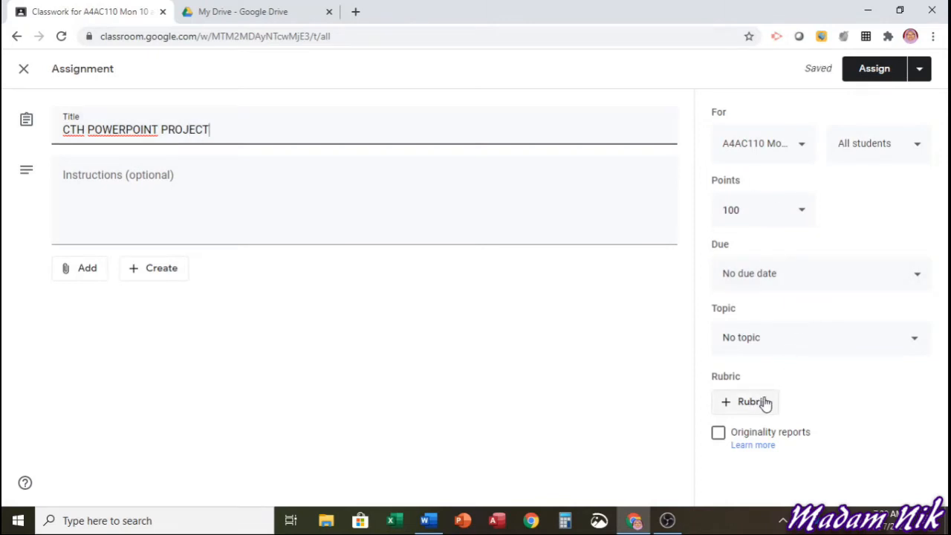
Reuse the existing CTH POWERPOINT PROJECT rubric for the assignment, previewing it, opening it as an editable copy and saving it.
click(765, 402)
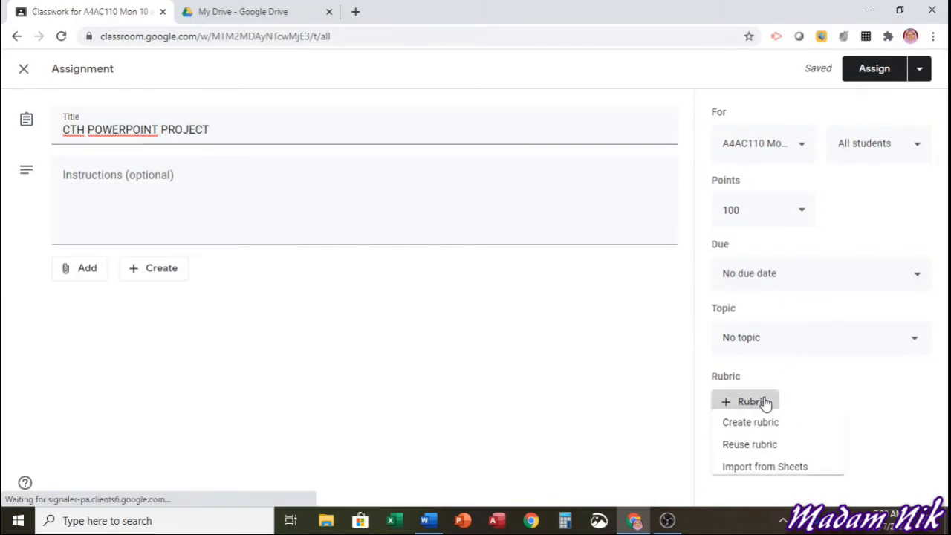
click(752, 453)
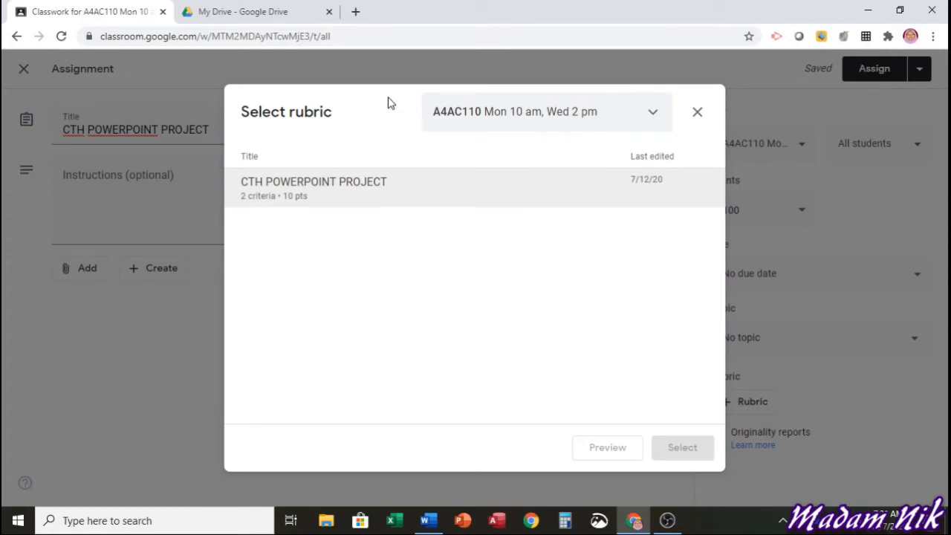
click(414, 187)
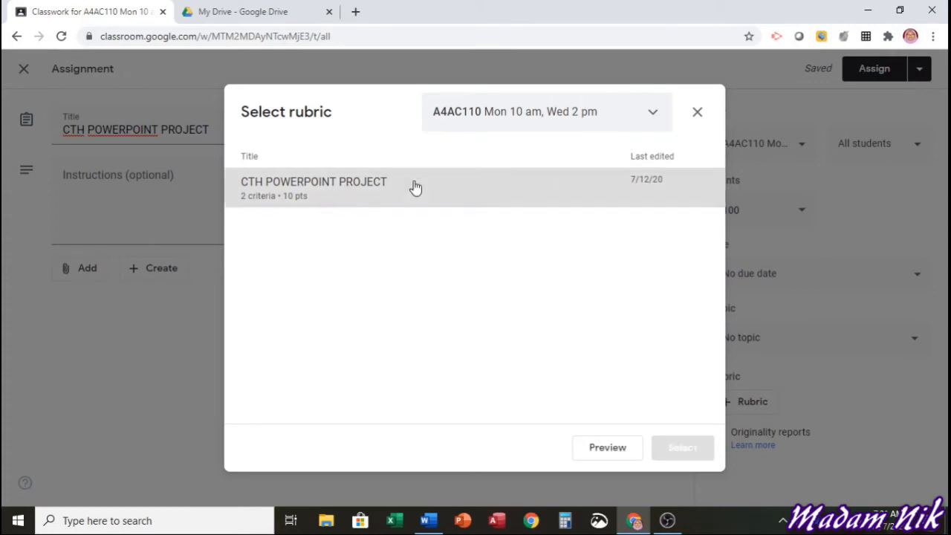
click(607, 450)
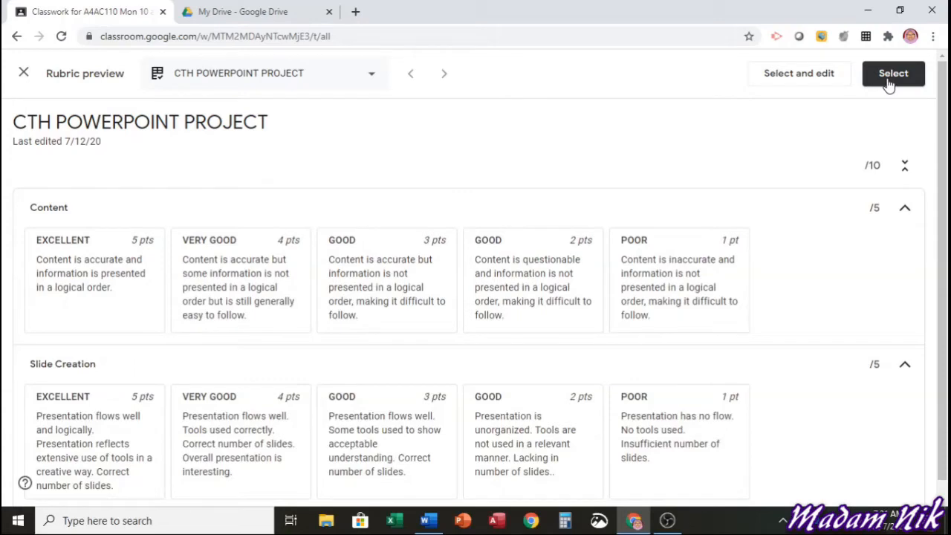
click(824, 74)
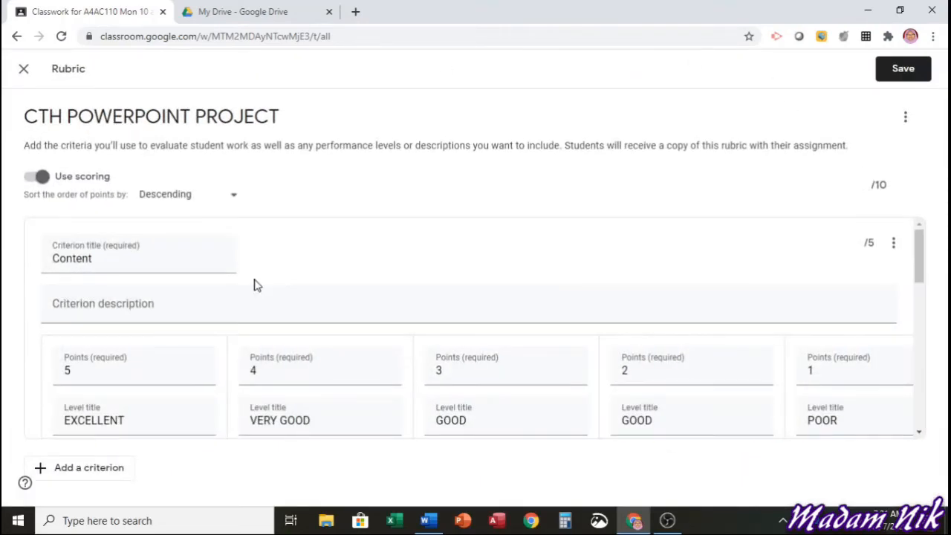
scroll(255, 285, down, 3)
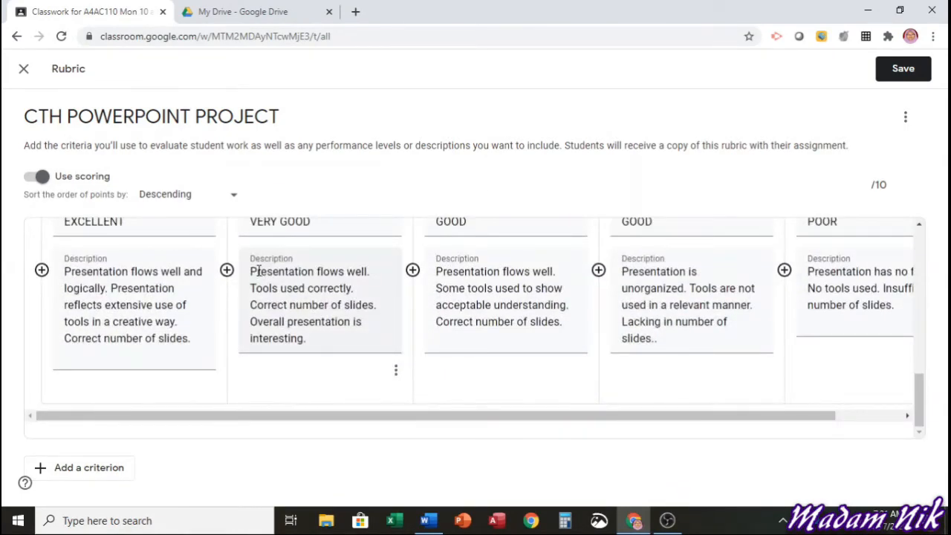
click(903, 71)
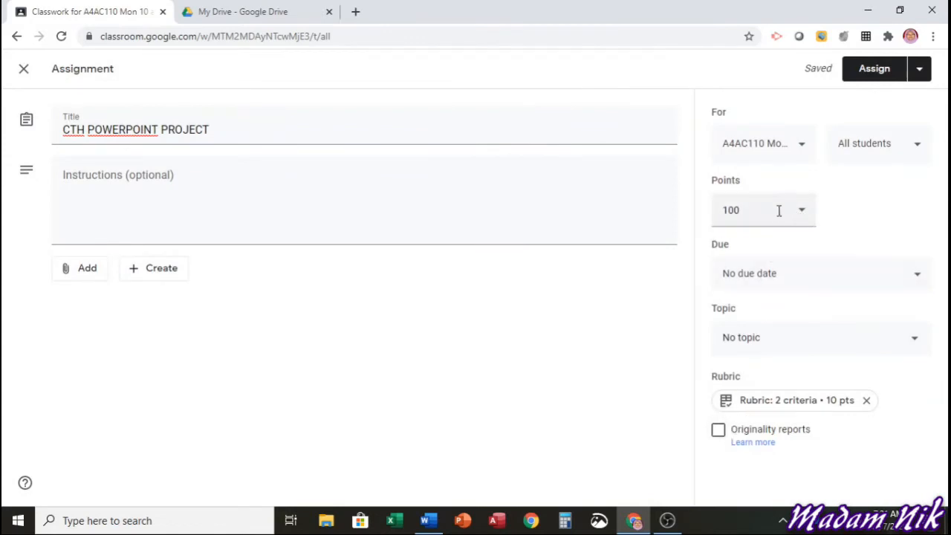
Set the assignment's points to 10 and assign it to all students.
drag(769, 211, 693, 215)
text(10)
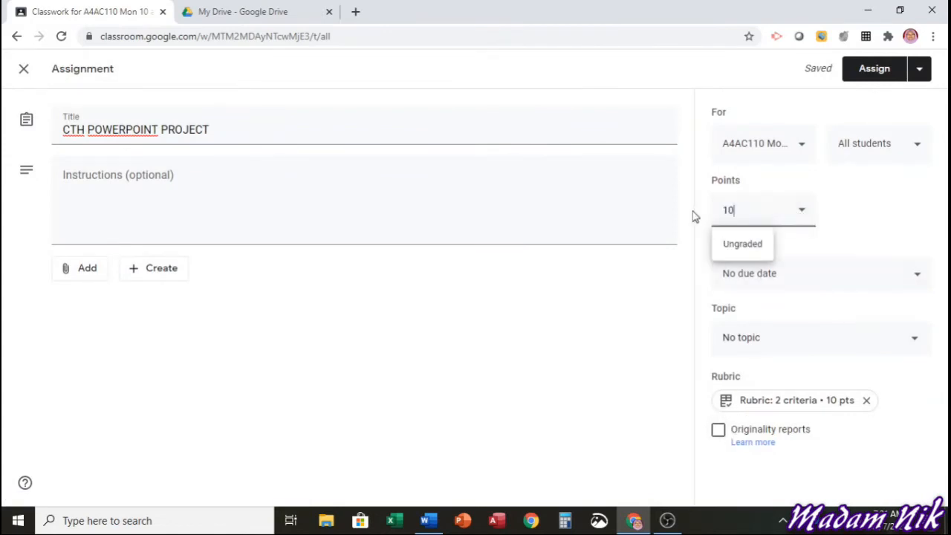
click(671, 301)
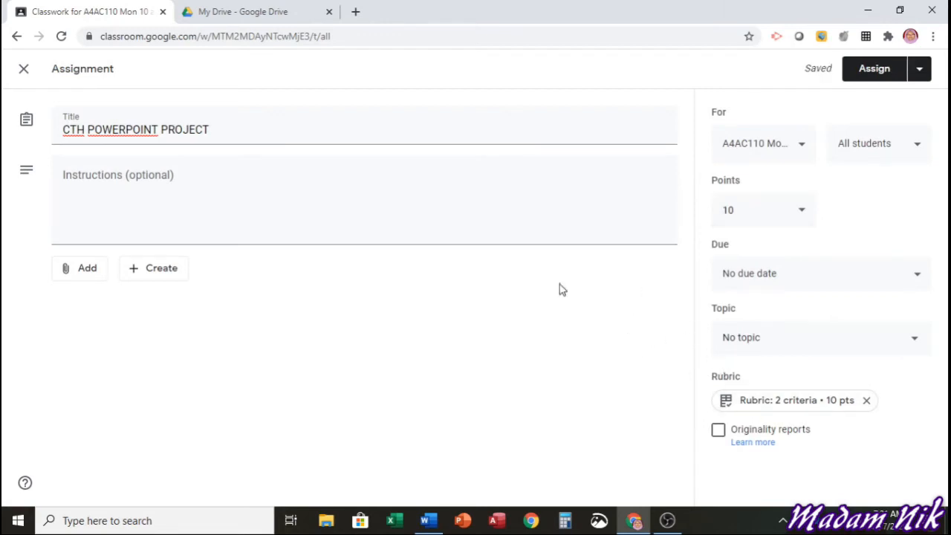
click(870, 73)
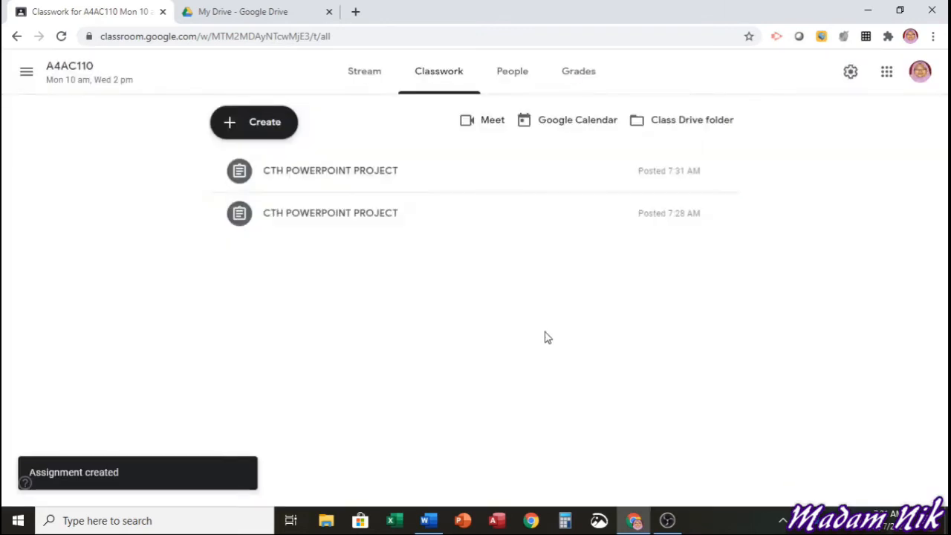
Create another new assignment titled CTH POWERPOINT PROJECT 3.
click(246, 125)
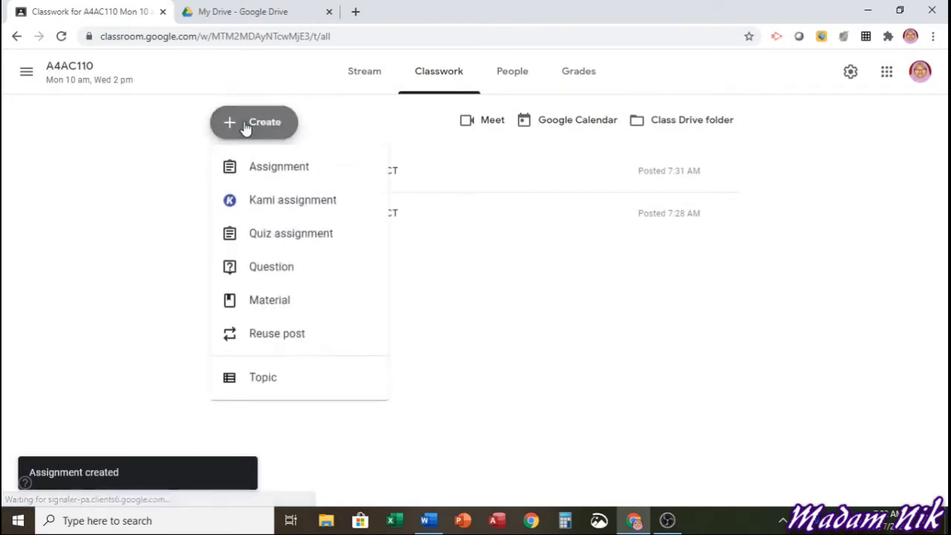
click(262, 164)
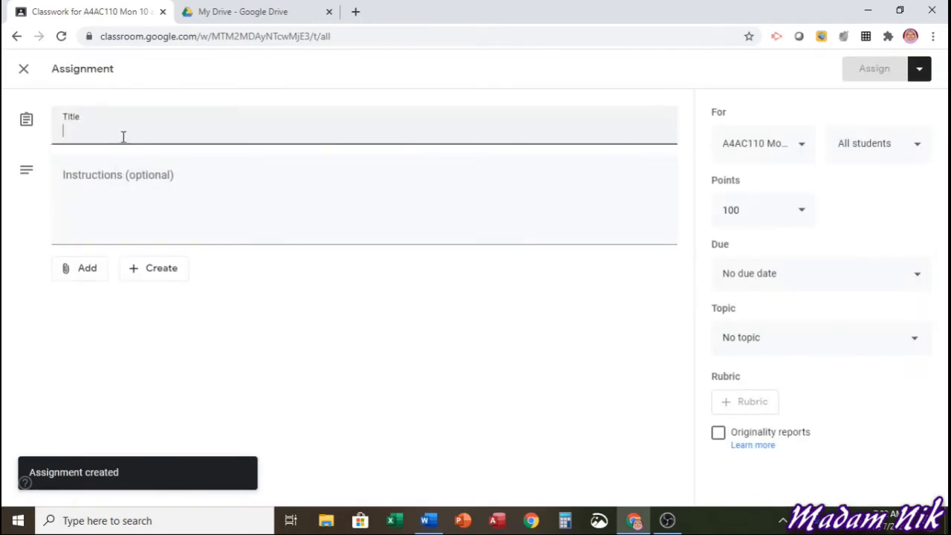
text(CTH)
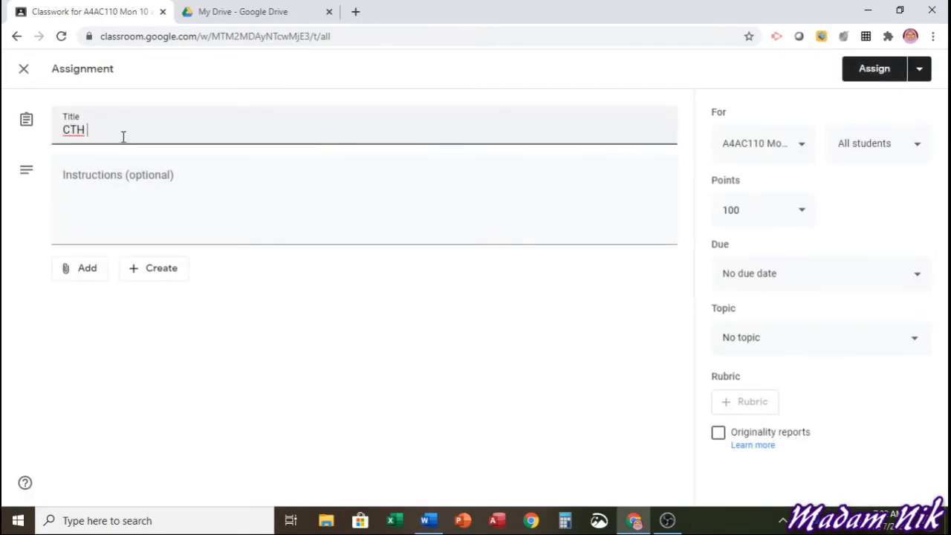
text( POWERPOINT PROJECT 3)
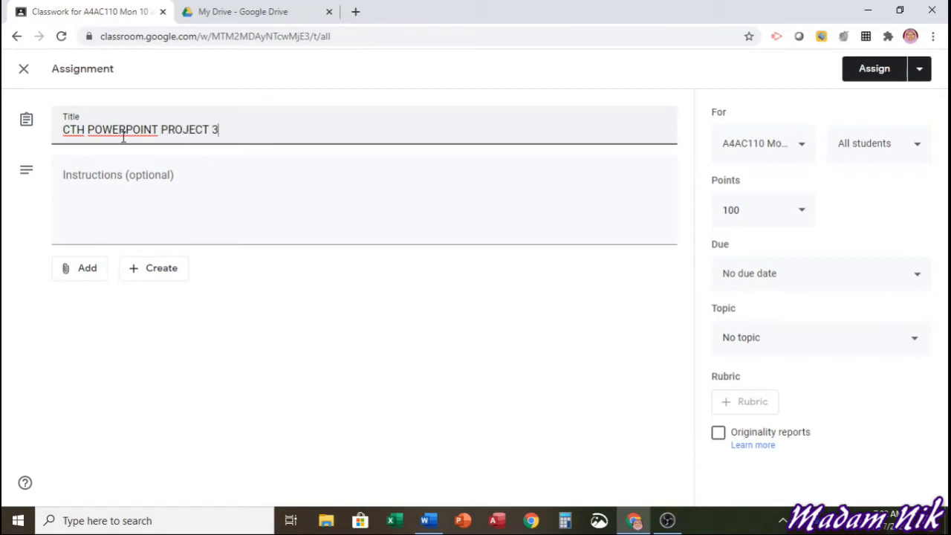
click(389, 297)
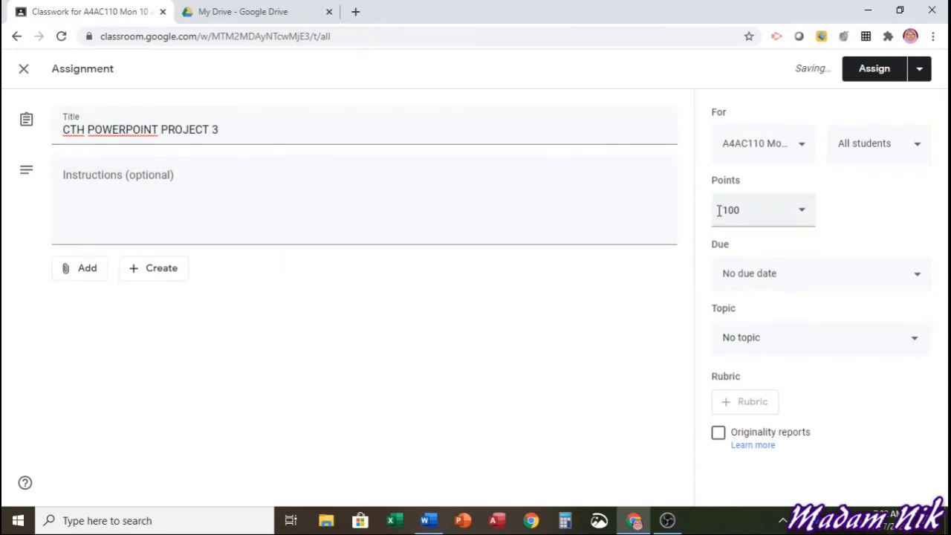
click(347, 133)
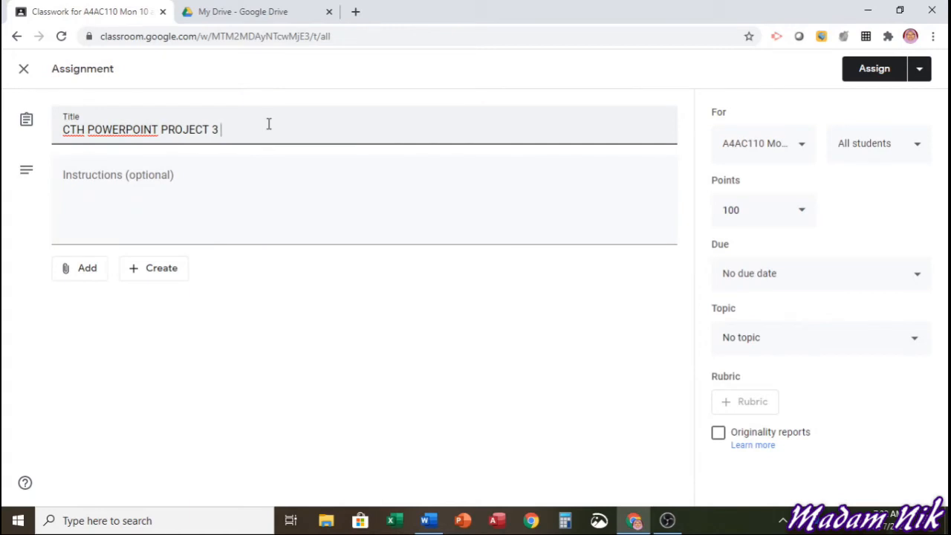
click(210, 201)
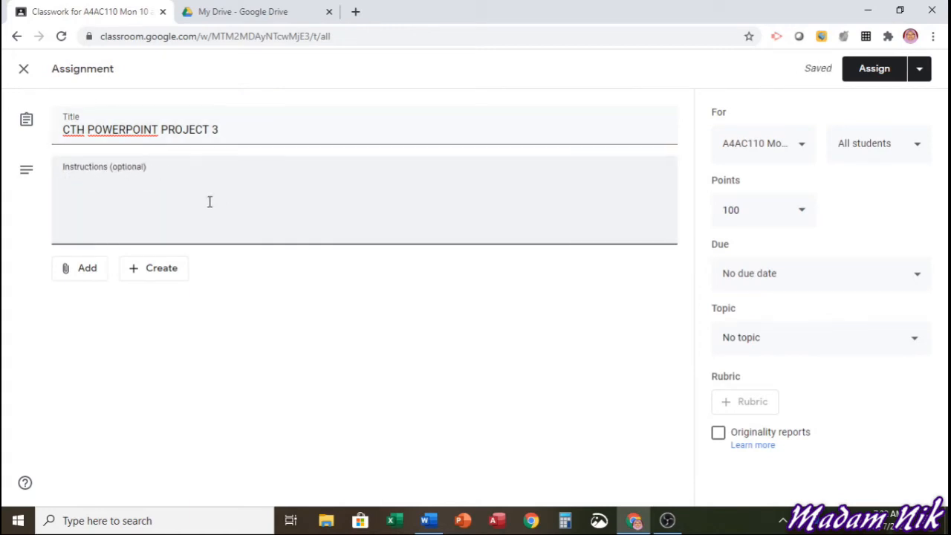
text(P)
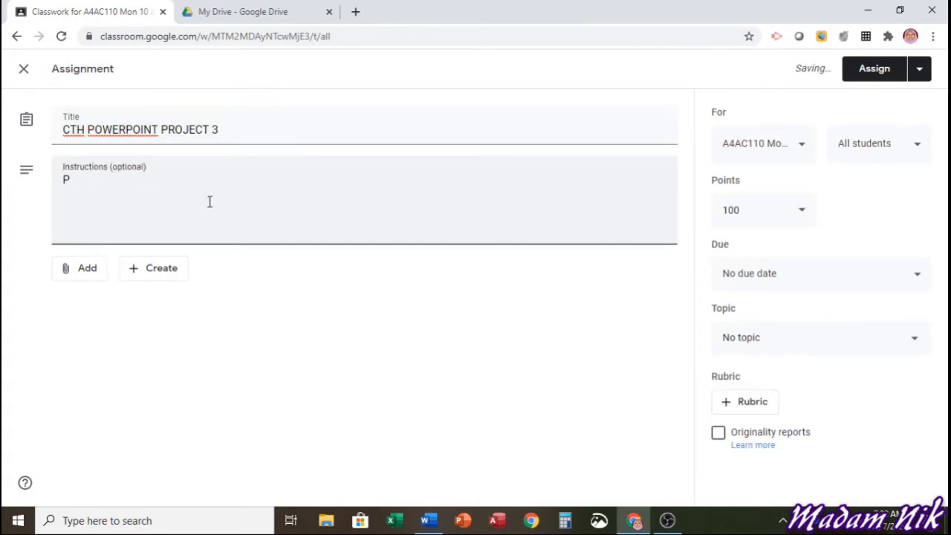
key(BackSpace)
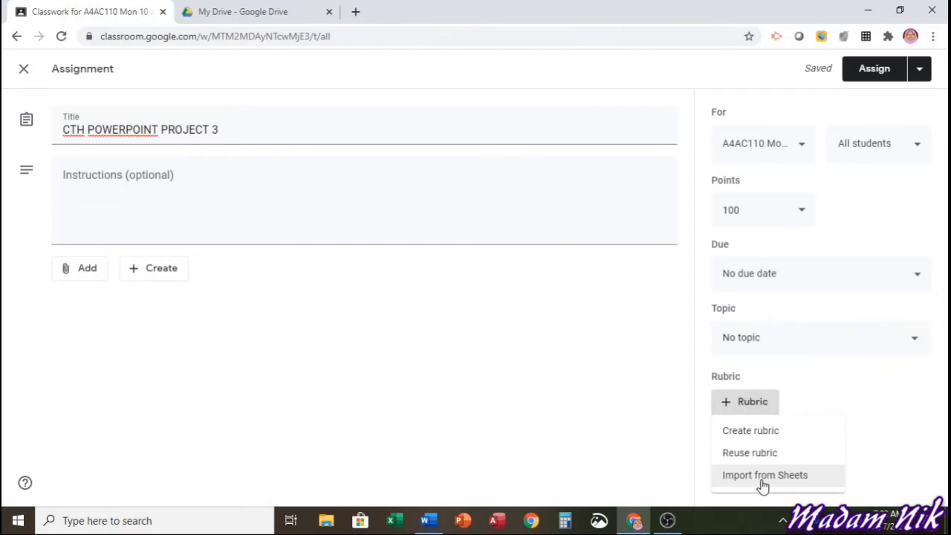
Switch to Google Drive and open the A4AC110 class folder inside My Drive's Classroom folder.
click(270, 18)
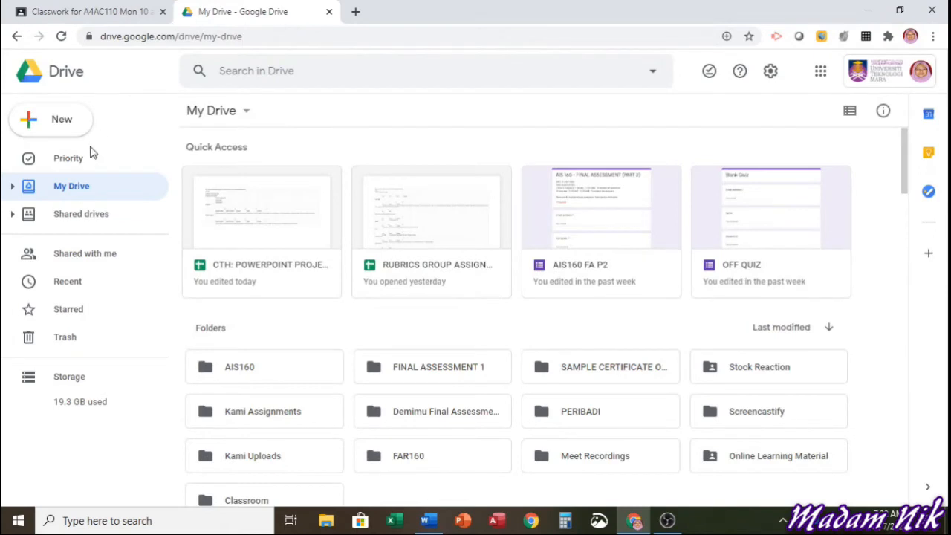
click(12, 187)
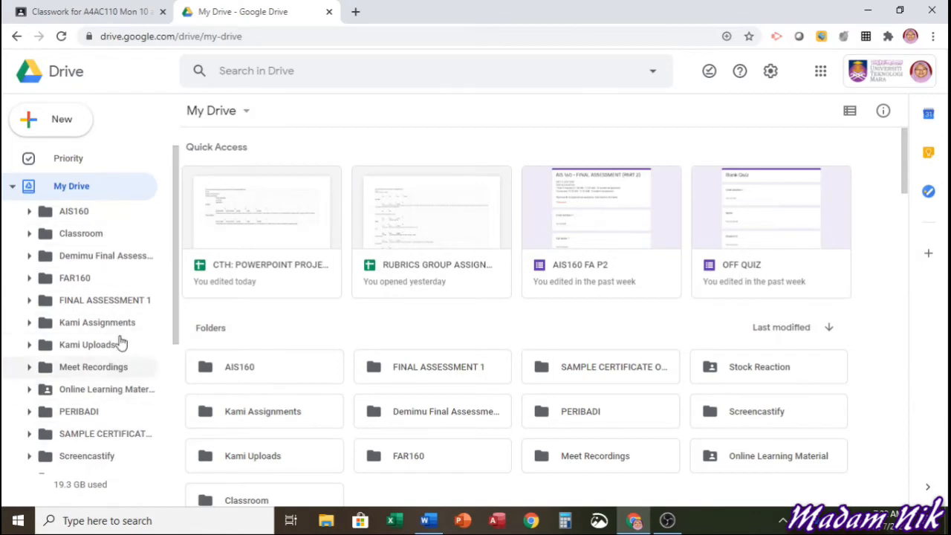
click(107, 244)
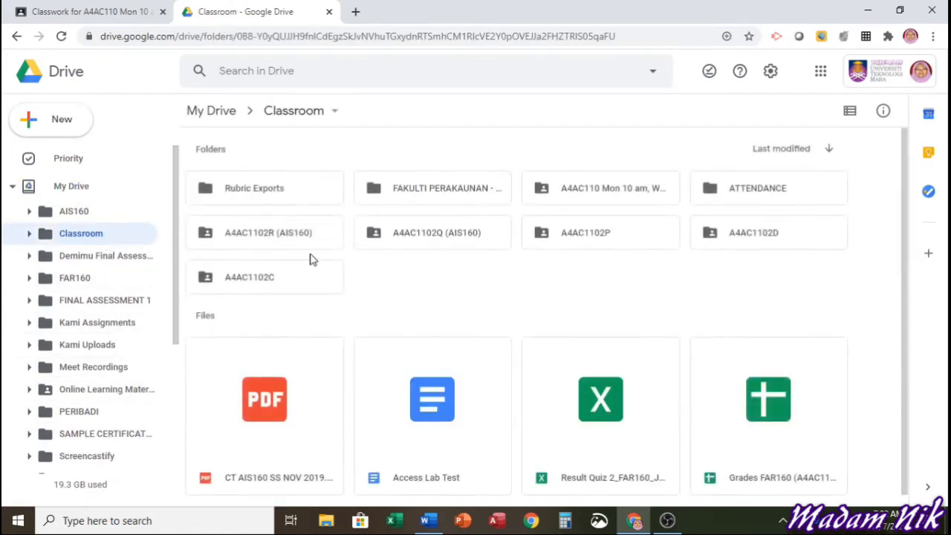
double_click(577, 191)
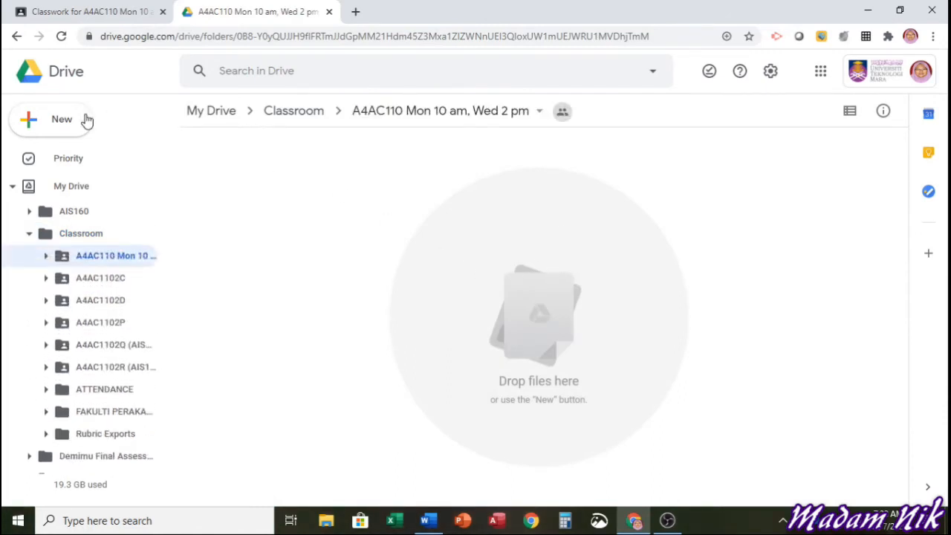
Create a blank Google Sheets spreadsheet in the A4AC110 folder, accepting the folder's sharing permissions.
click(62, 123)
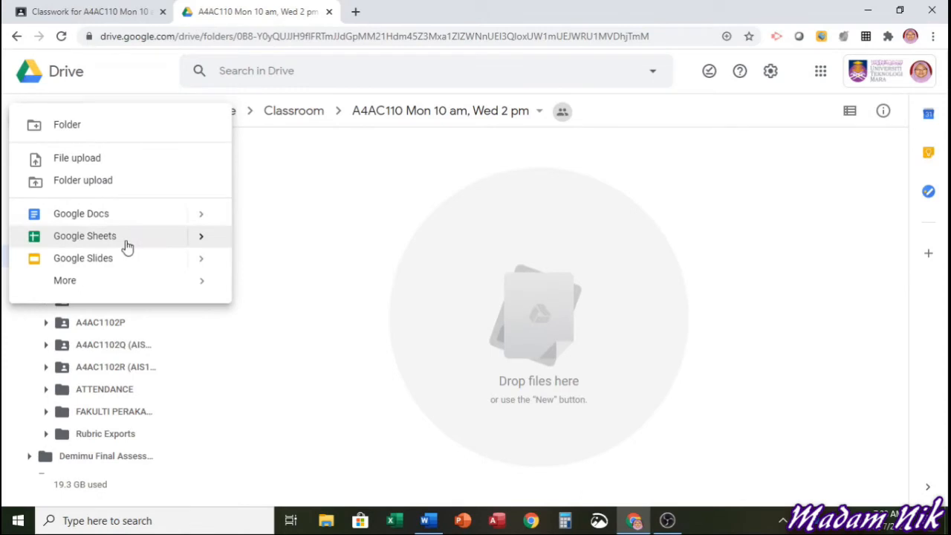
mouse_move(201, 238)
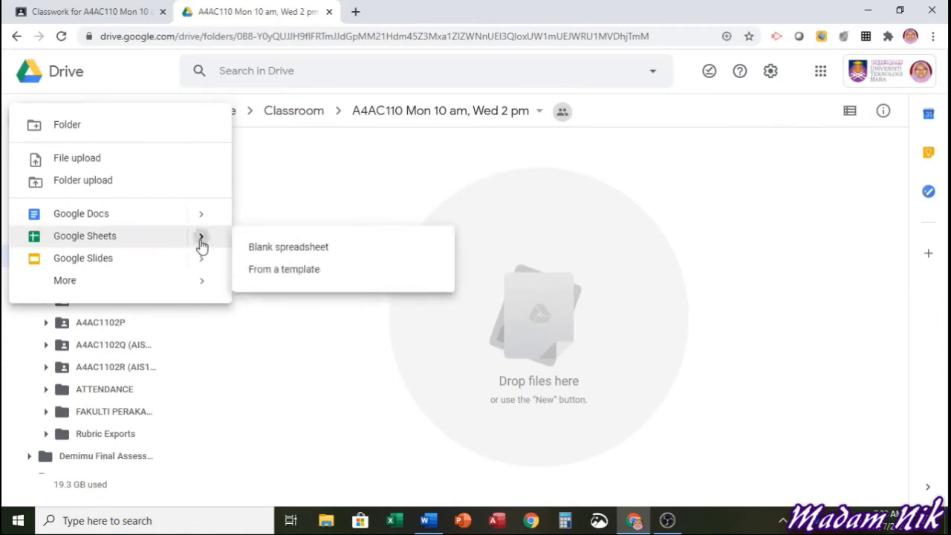
click(289, 253)
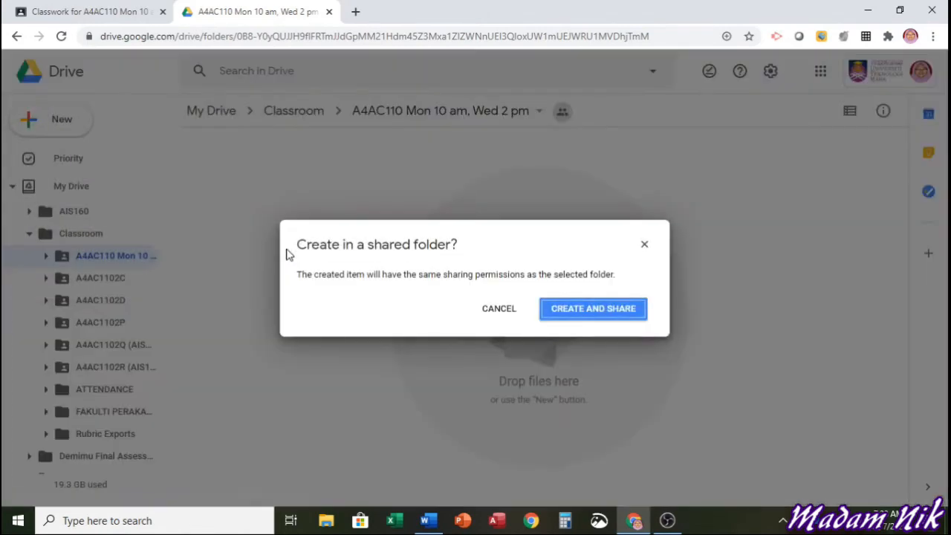
click(597, 312)
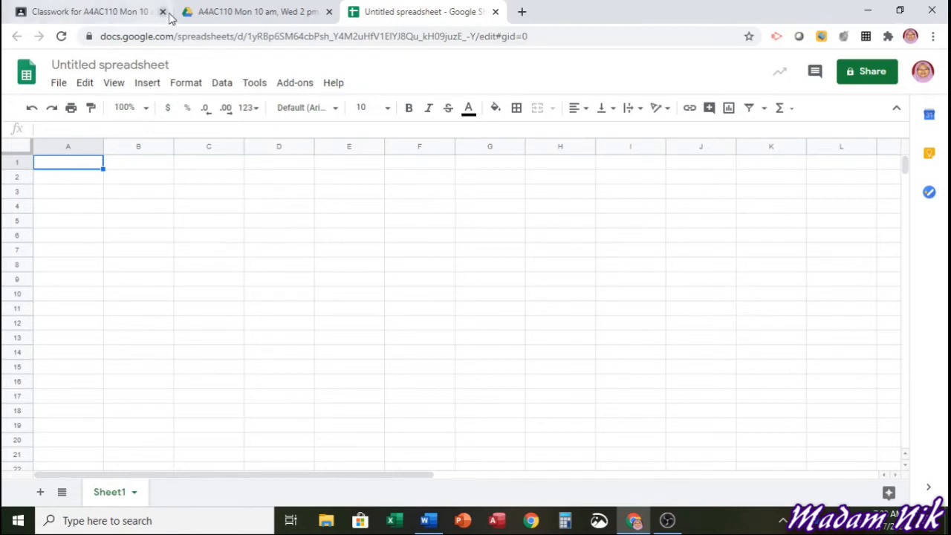
Open the CTH: POWERPOINT PROJECT spreadsheet from My Drive in Google Drive and set its zoom to 200%.
click(270, 15)
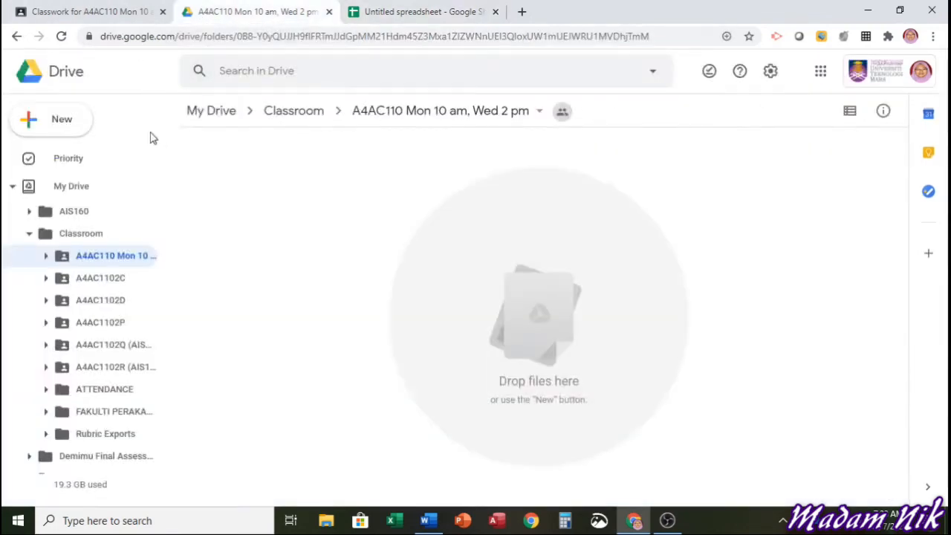
click(62, 195)
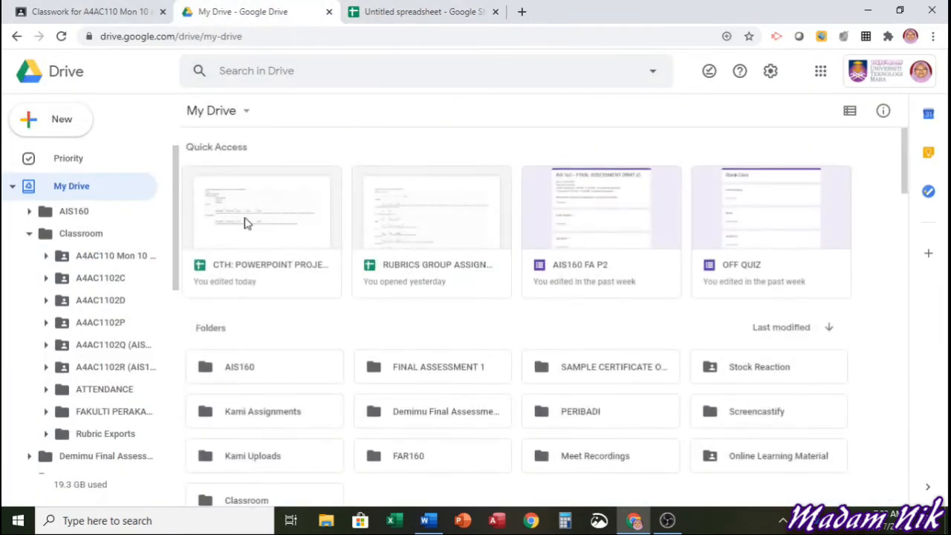
click(247, 251)
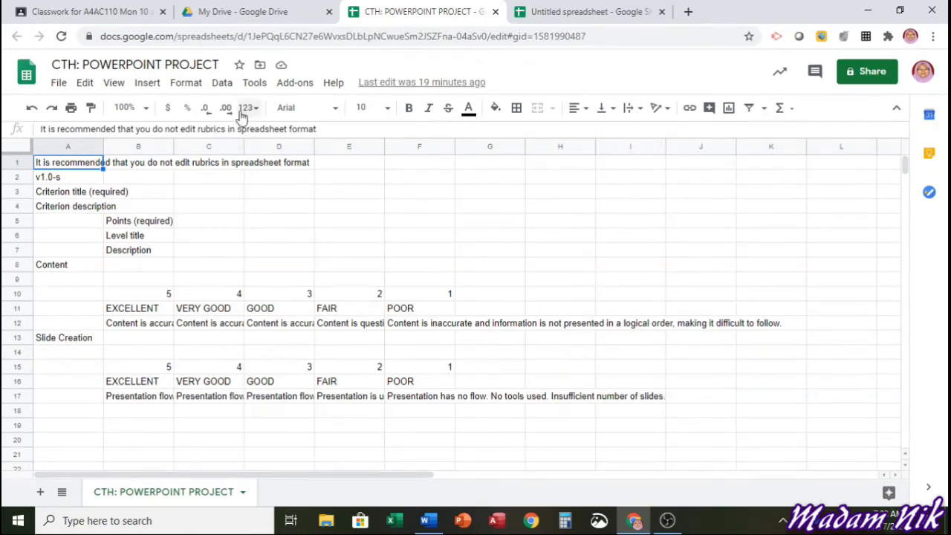
click(146, 110)
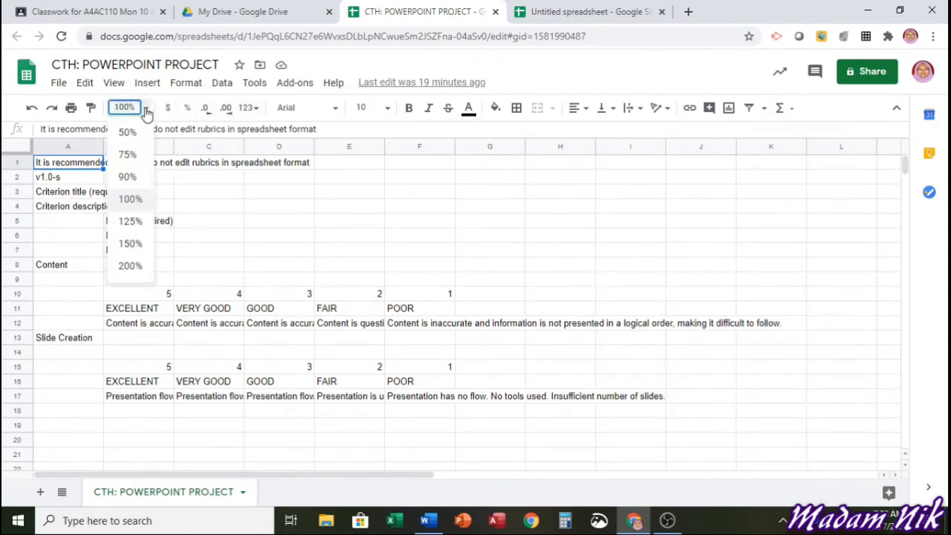
click(132, 267)
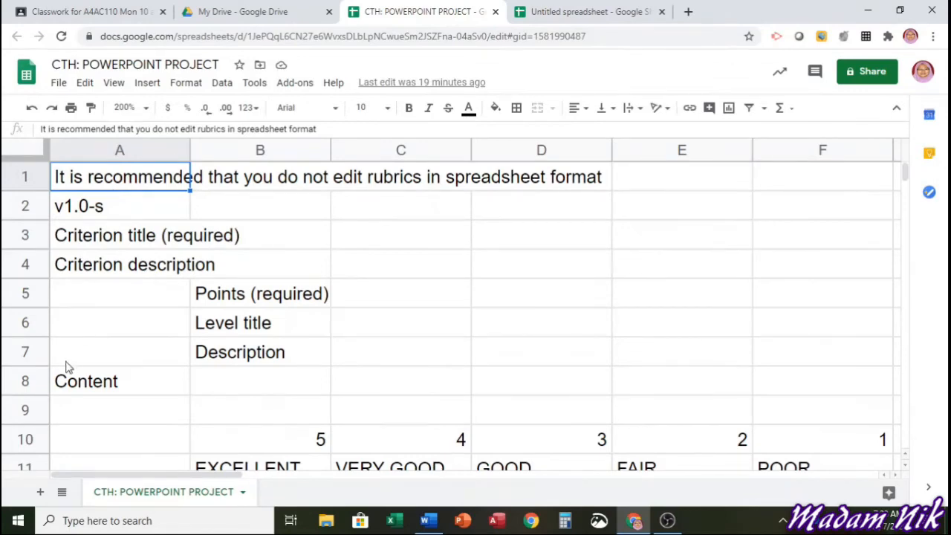
Examine how the exported rubric sheet arranges version code, criterion title and description, points, level title and level description.
click(76, 385)
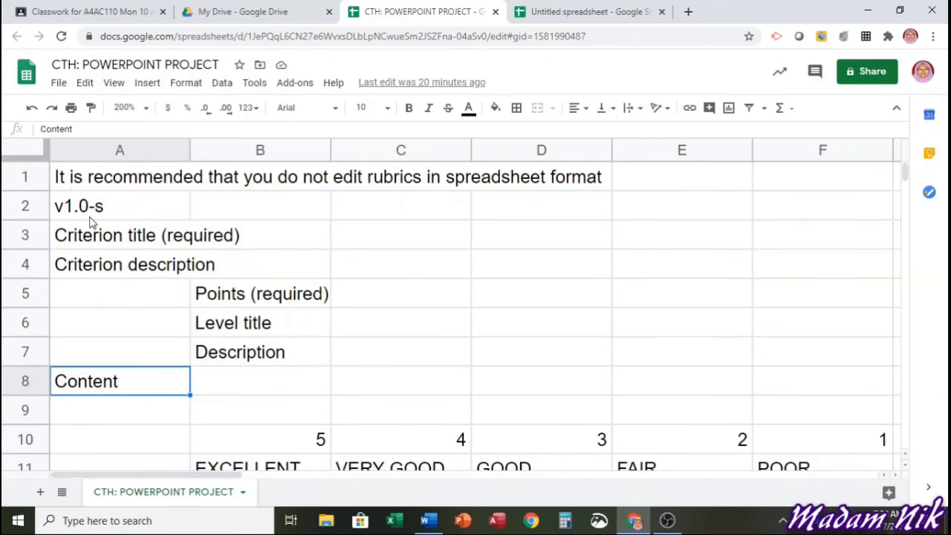
click(90, 218)
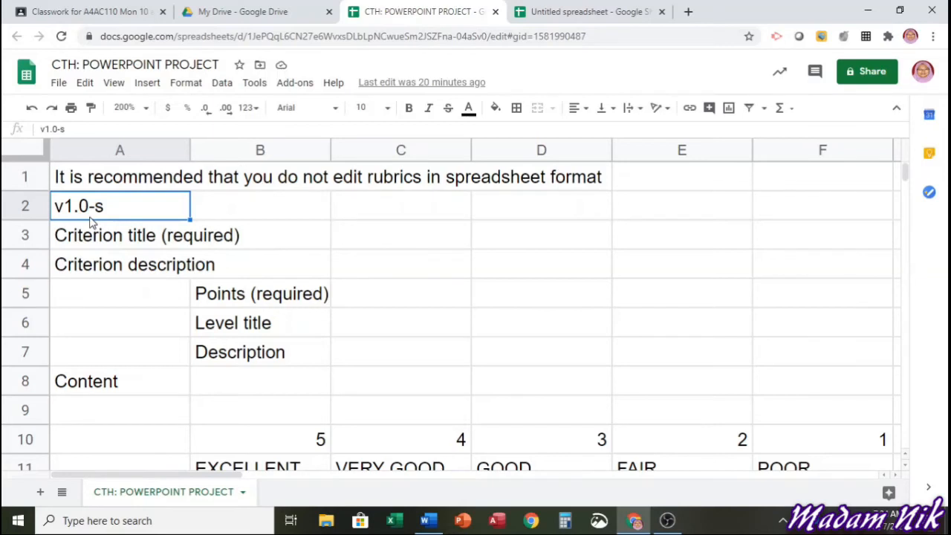
click(117, 244)
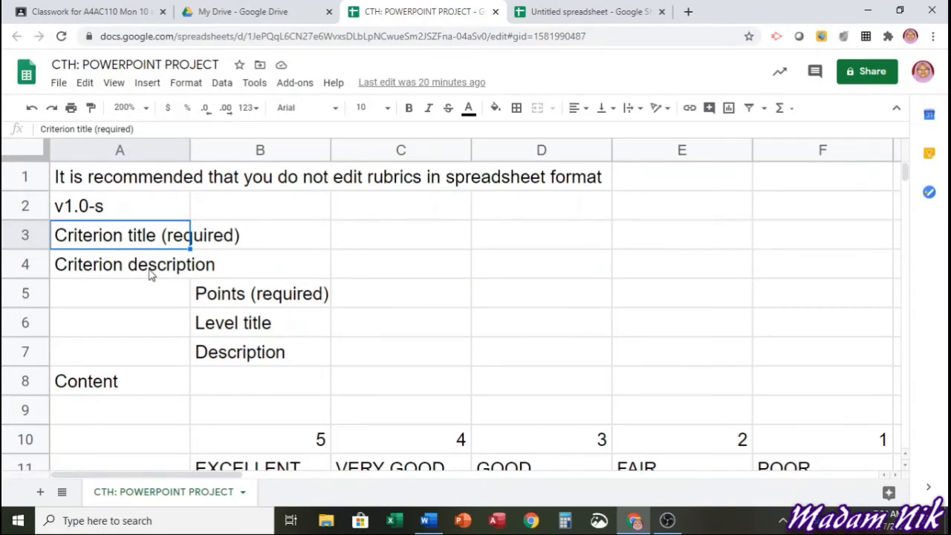
click(251, 294)
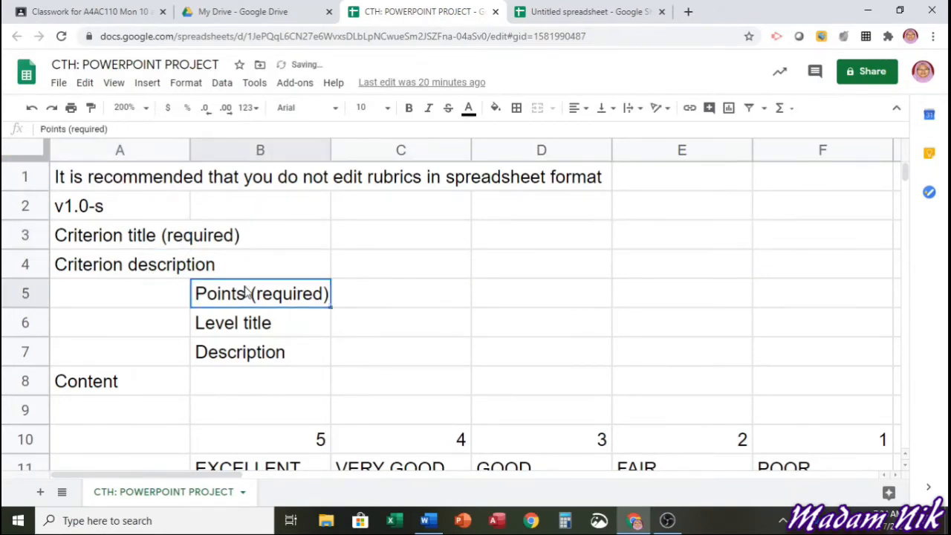
click(266, 326)
click(261, 349)
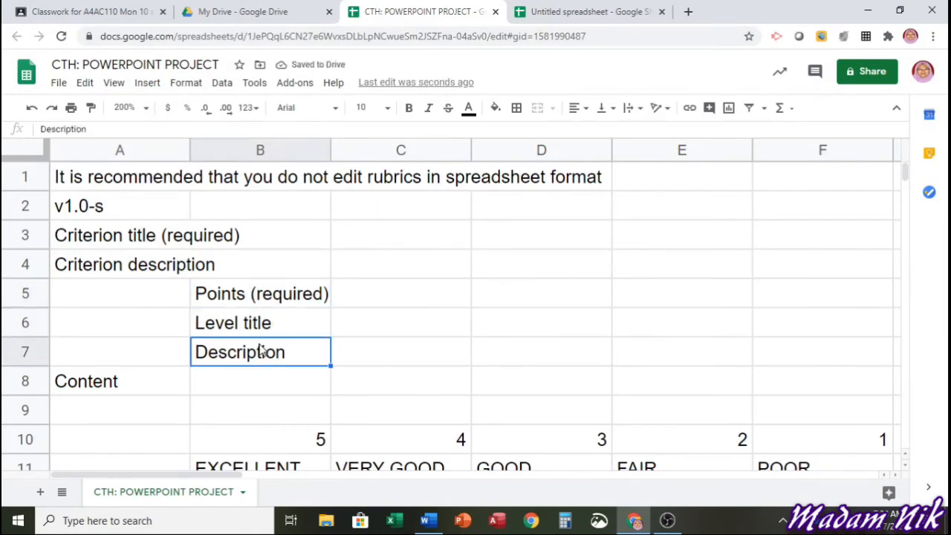
scroll(255, 364, down, 2)
scroll(253, 357, up, 2)
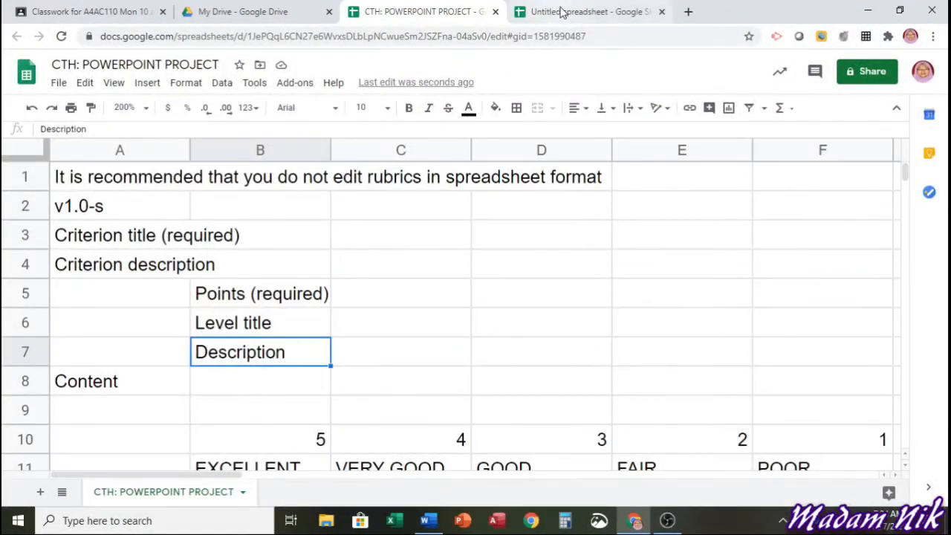
Copy cells A1:A2 of the exported rubric sheet and switch to the untitled spreadsheet.
click(92, 180)
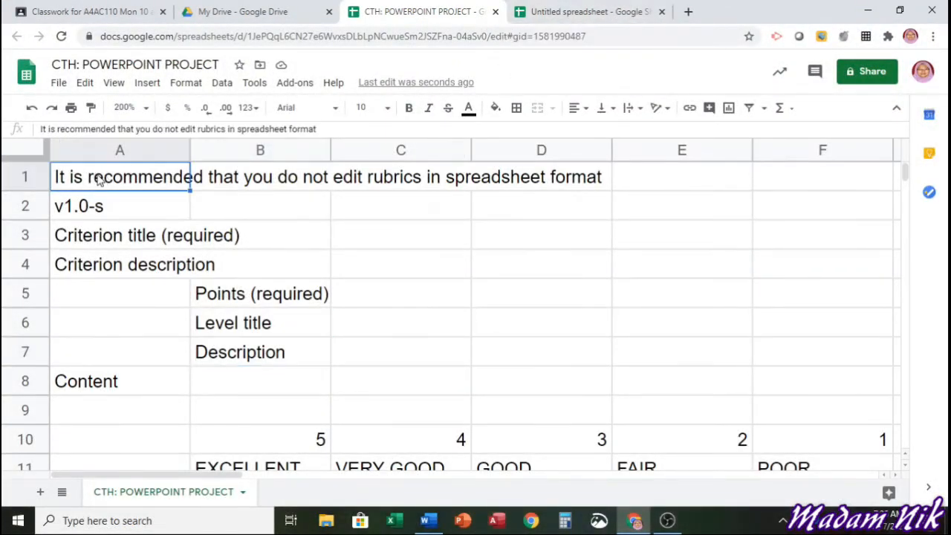
drag(86, 183, 91, 206)
right_click(92, 206)
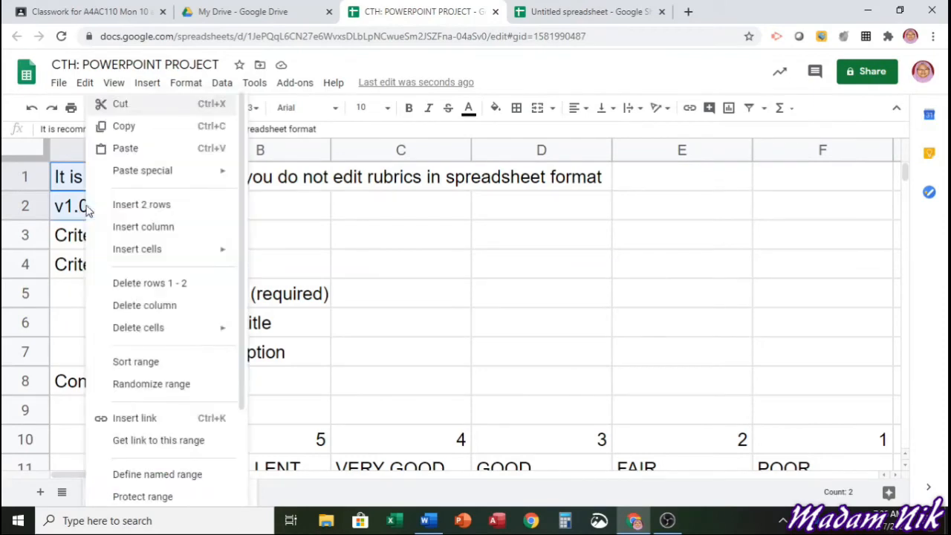
click(137, 126)
click(564, 11)
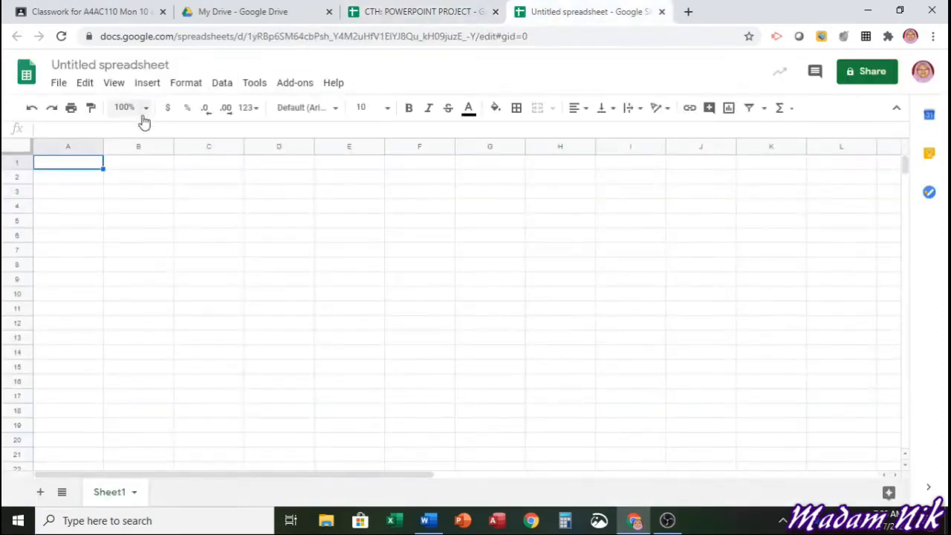
Try pasting the two copied cells at A1 with their source formatting, and undo the paste.
right_click(102, 169)
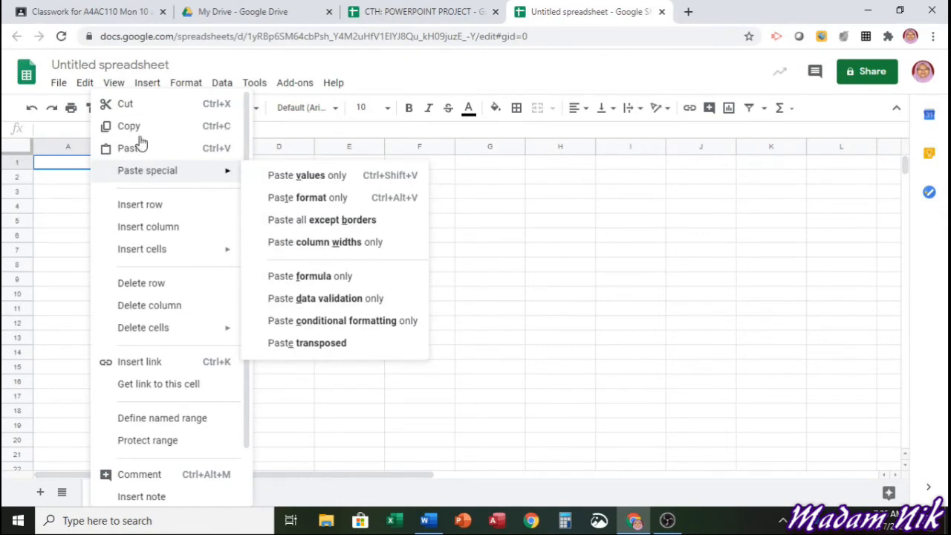
click(145, 149)
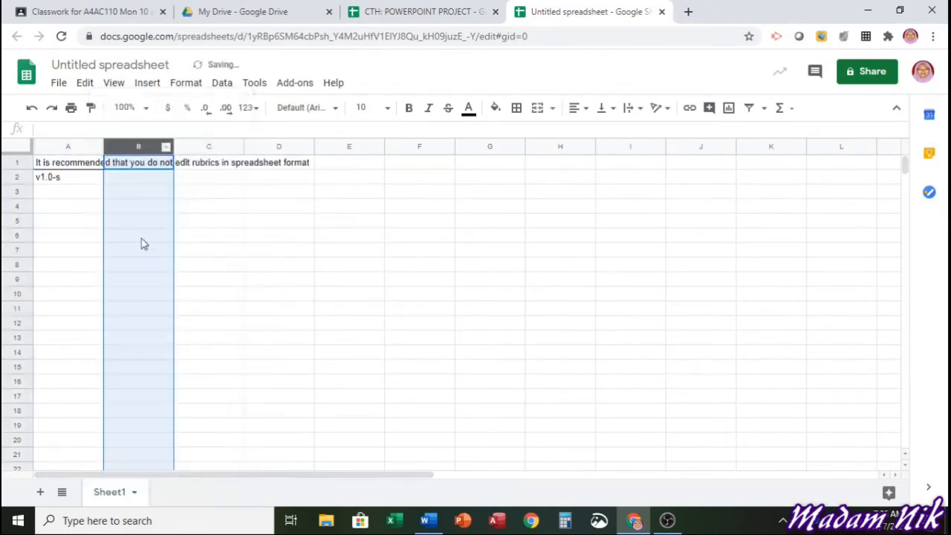
click(72, 192)
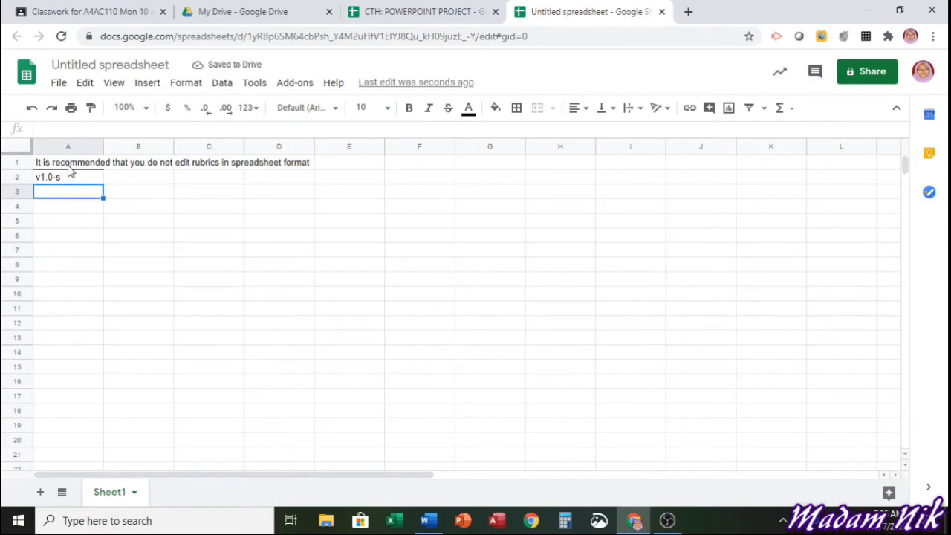
click(32, 108)
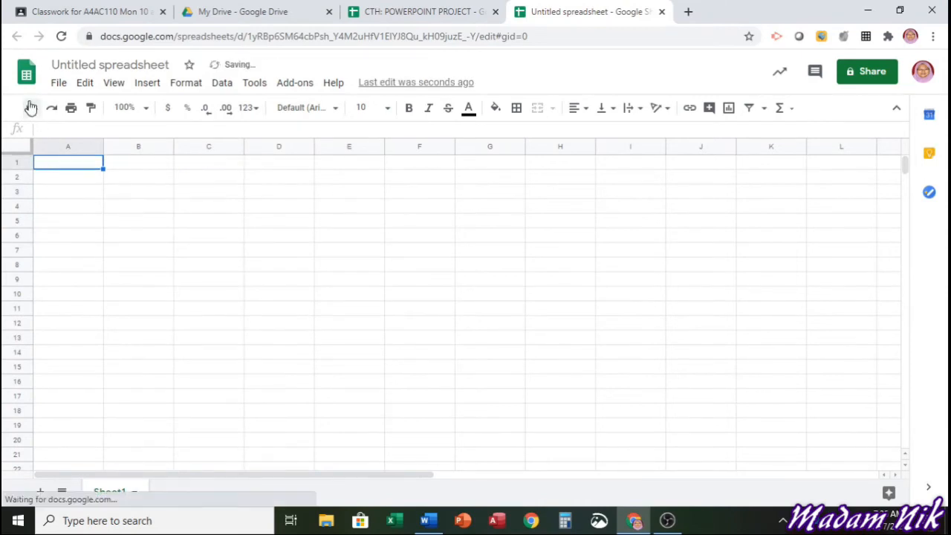
Paste only the values of the two copied cells into the untitled spreadsheet, starting at cell A1.
right_click(48, 156)
mouse_move(82, 181)
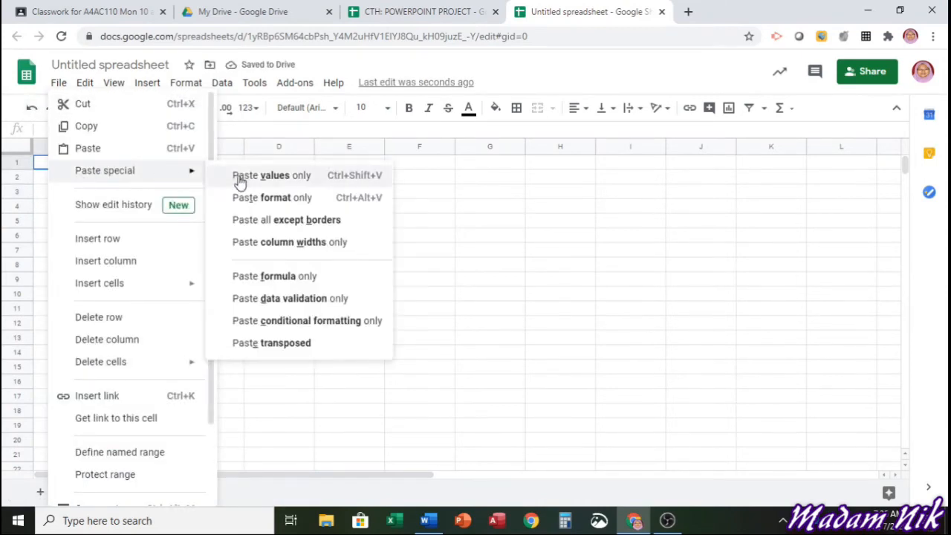
click(238, 176)
click(57, 198)
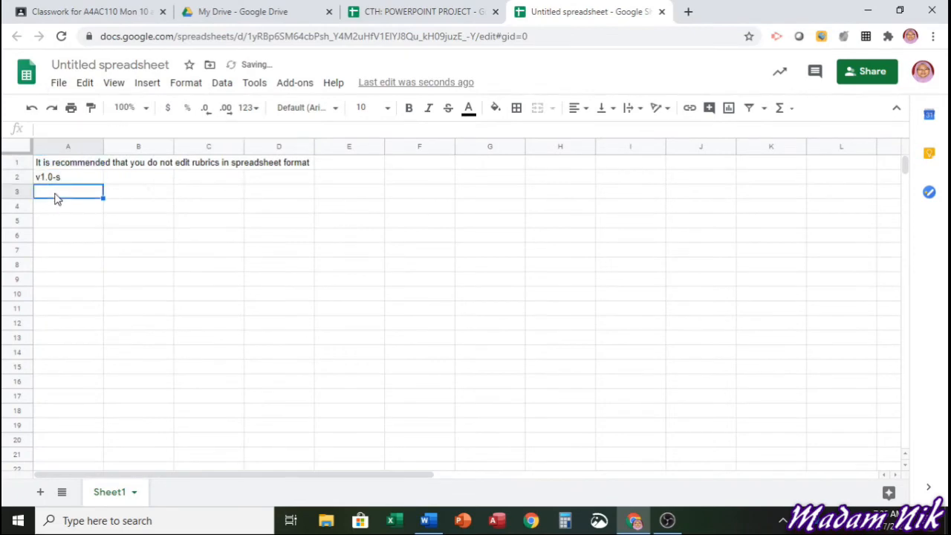
Switch to the Word document "try" and copy the entire Content row of the PowerPoint project grading rubric table.
click(390, 12)
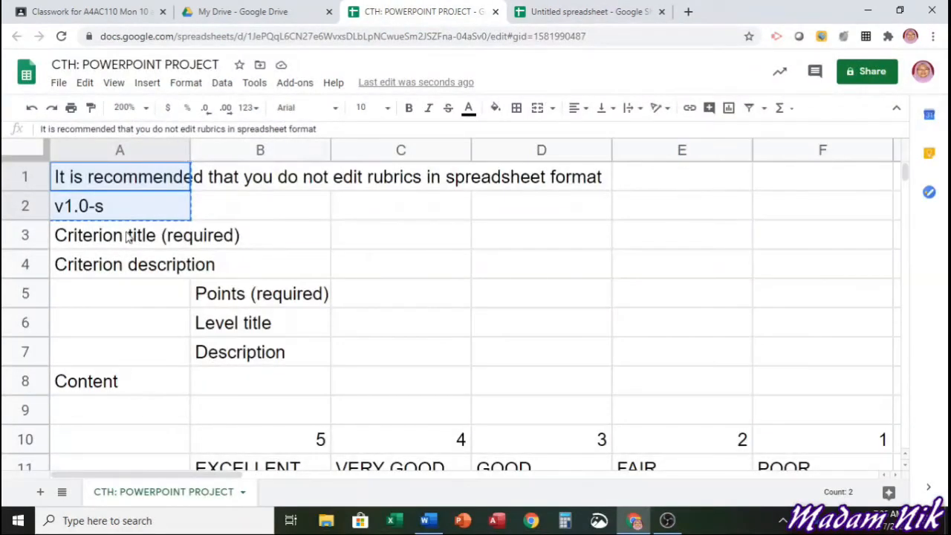
click(542, 13)
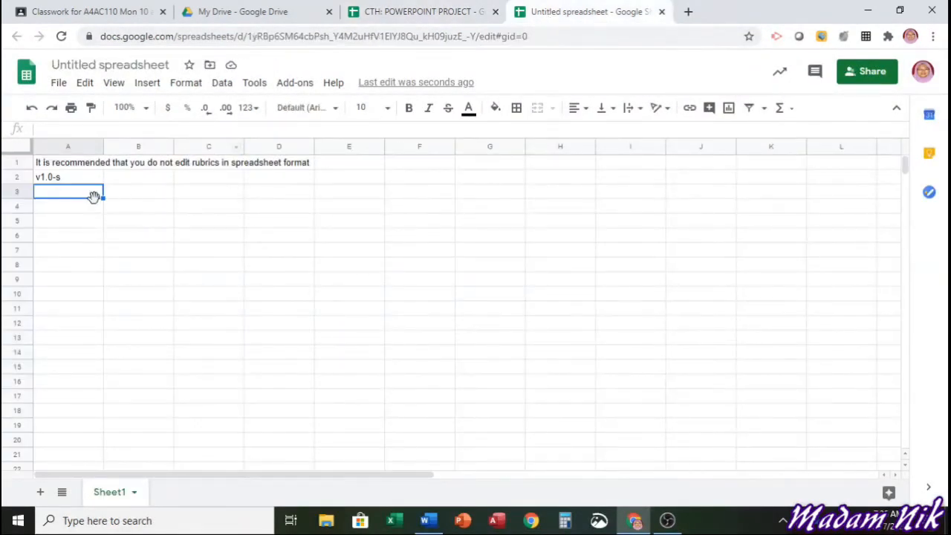
click(425, 520)
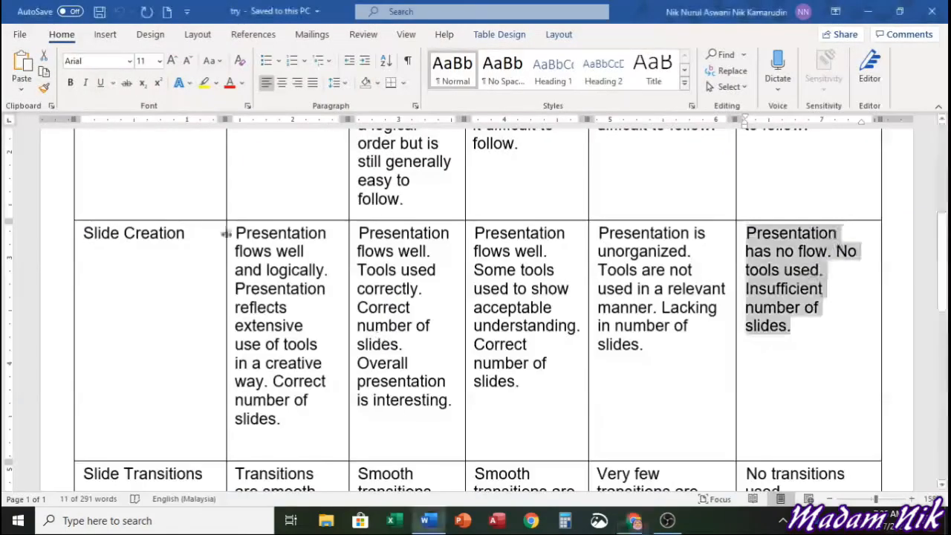
scroll(224, 303, up, 2)
scroll(225, 303, up, 5)
drag(79, 272, 746, 297)
right_click(777, 306)
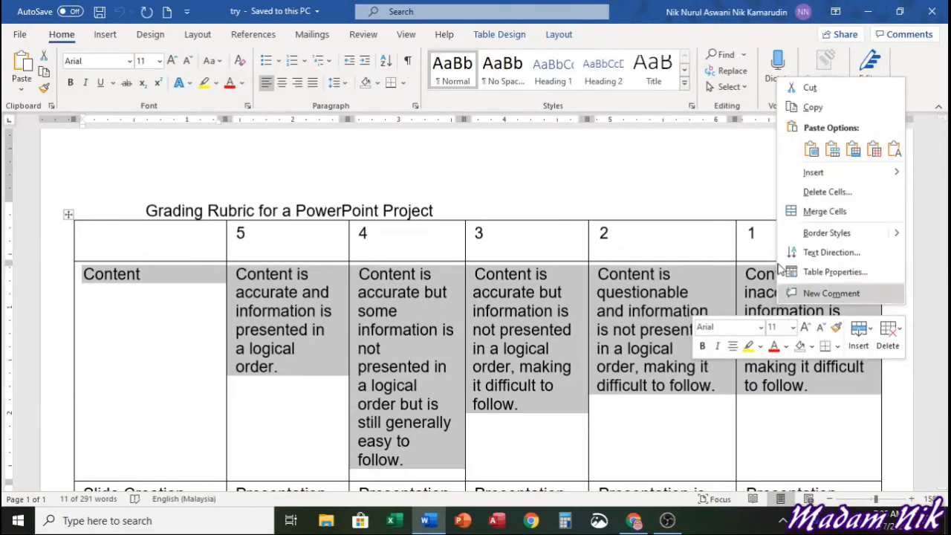
click(792, 108)
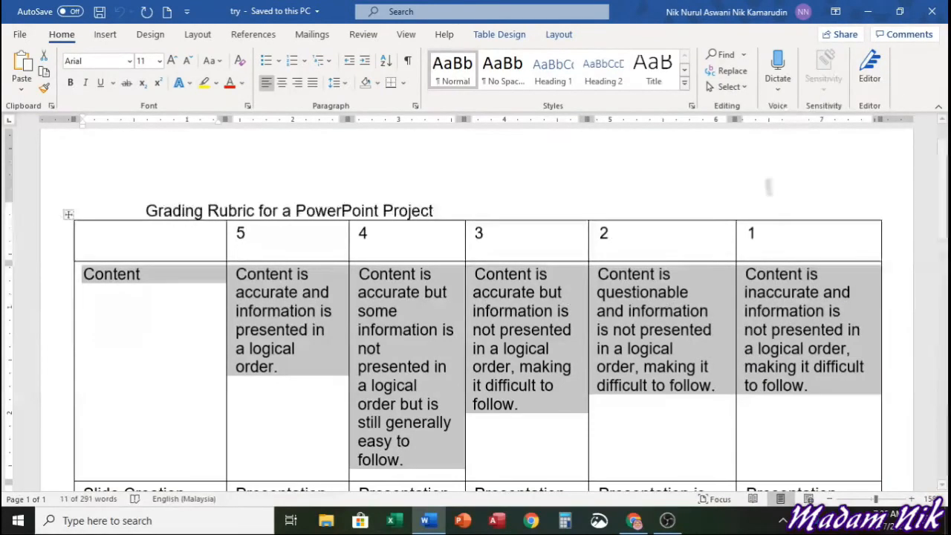
Return to the untitled spreadsheet and paste only the values of the copied Content row, starting at cell A3.
click(639, 523)
right_click(81, 193)
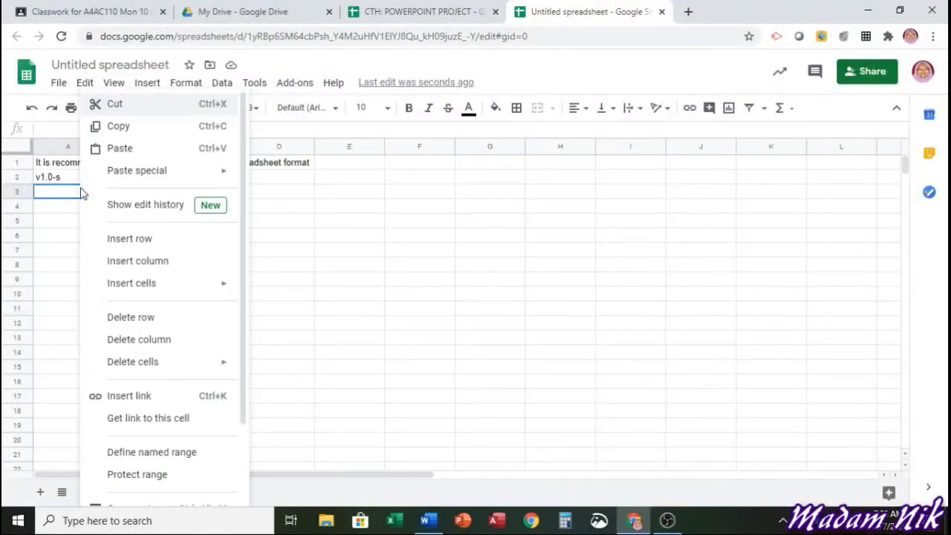
mouse_move(127, 171)
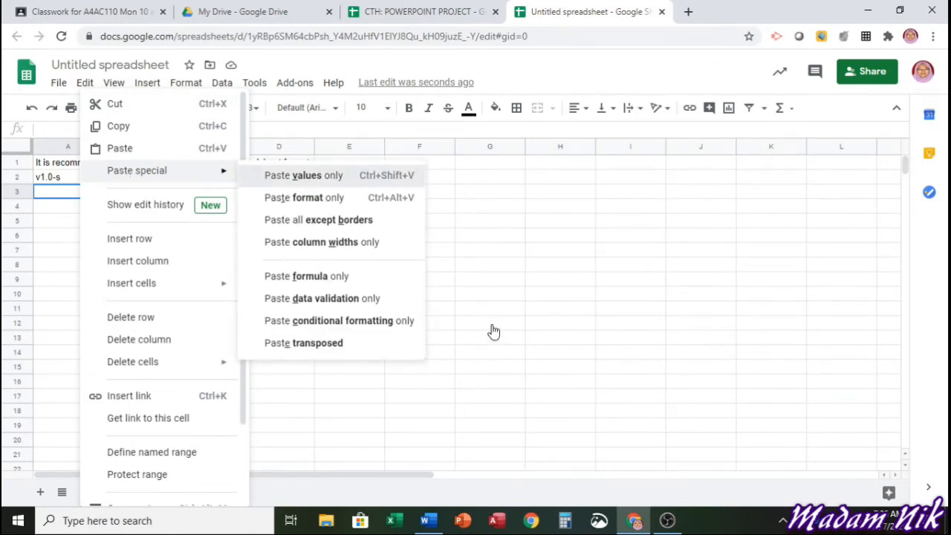
click(345, 178)
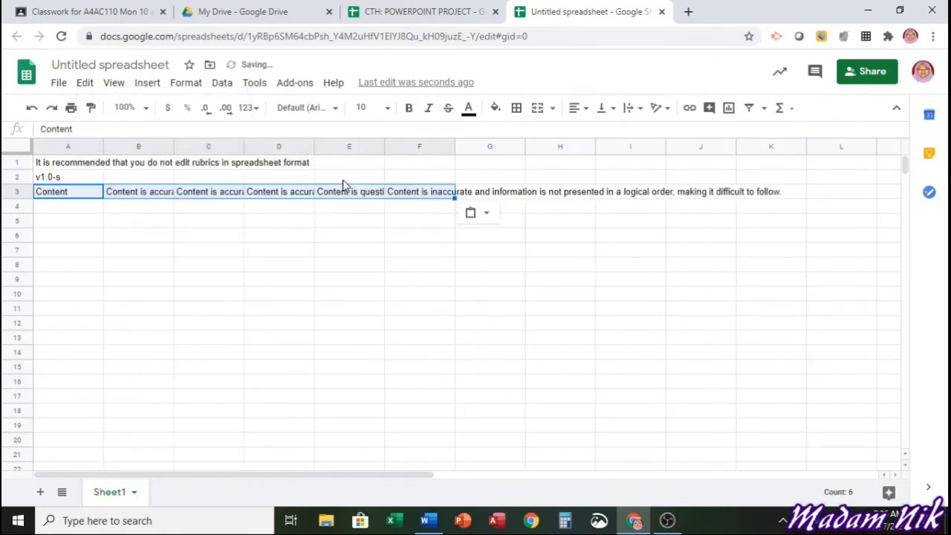
click(241, 280)
Compare the pasted Content title and its level descriptions in row 3 with the layout of the CTH: POWERPOINT PROJECT sheet.
click(79, 194)
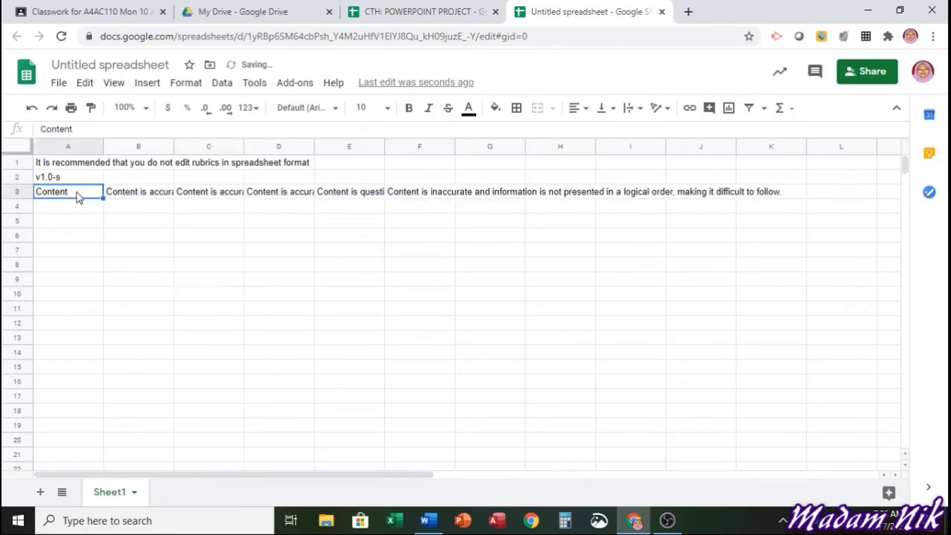
click(138, 194)
drag(138, 195, 402, 197)
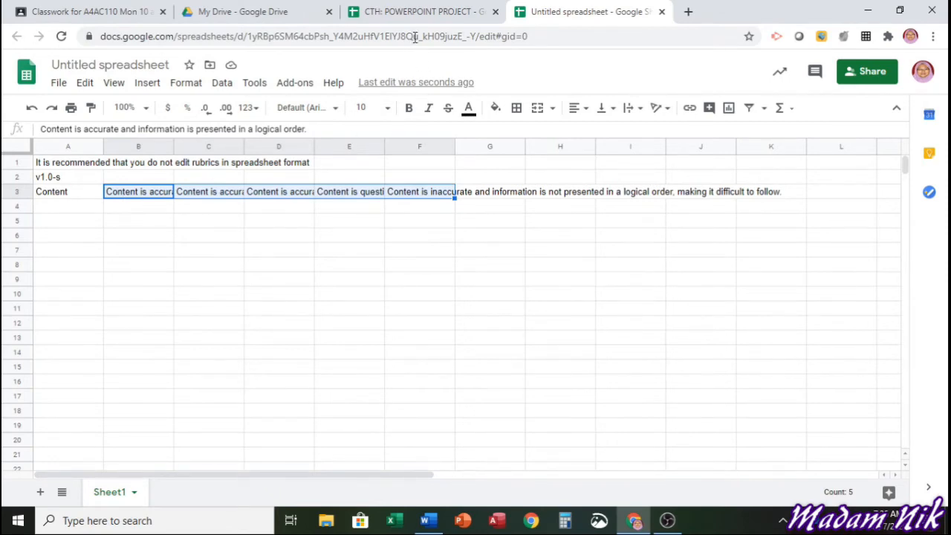
click(411, 13)
click(99, 153)
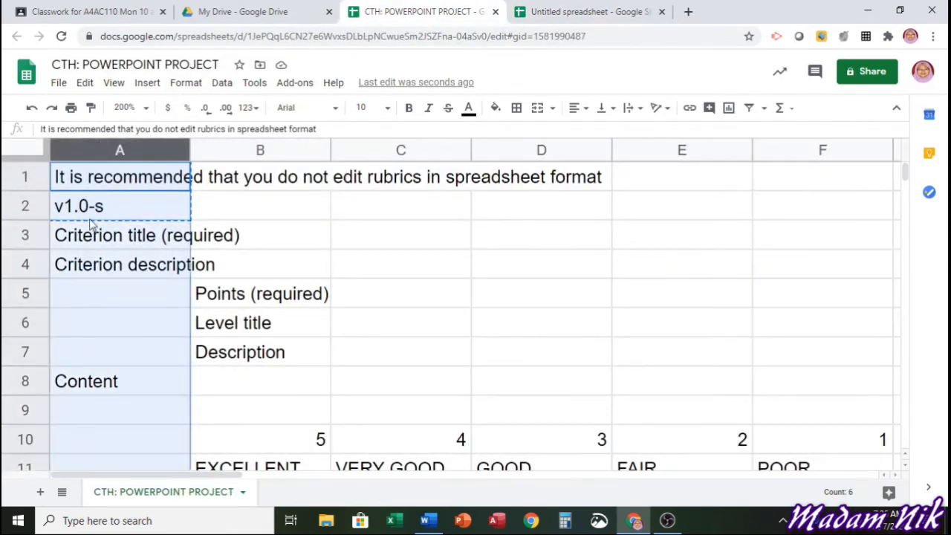
click(93, 236)
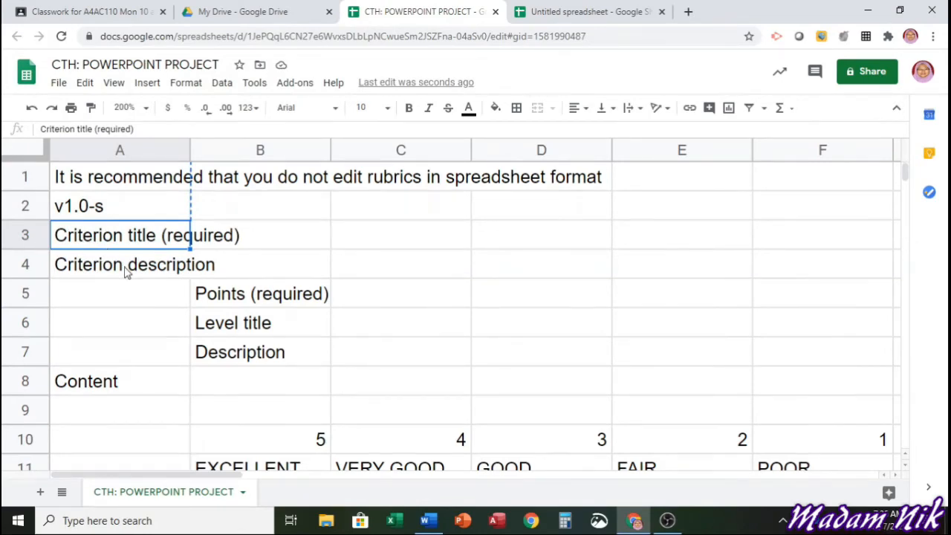
click(564, 14)
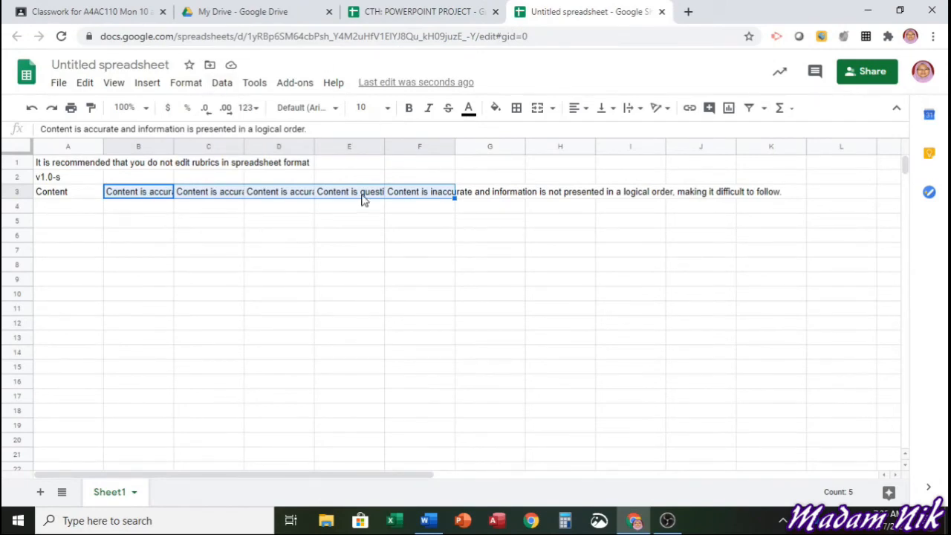
click(387, 16)
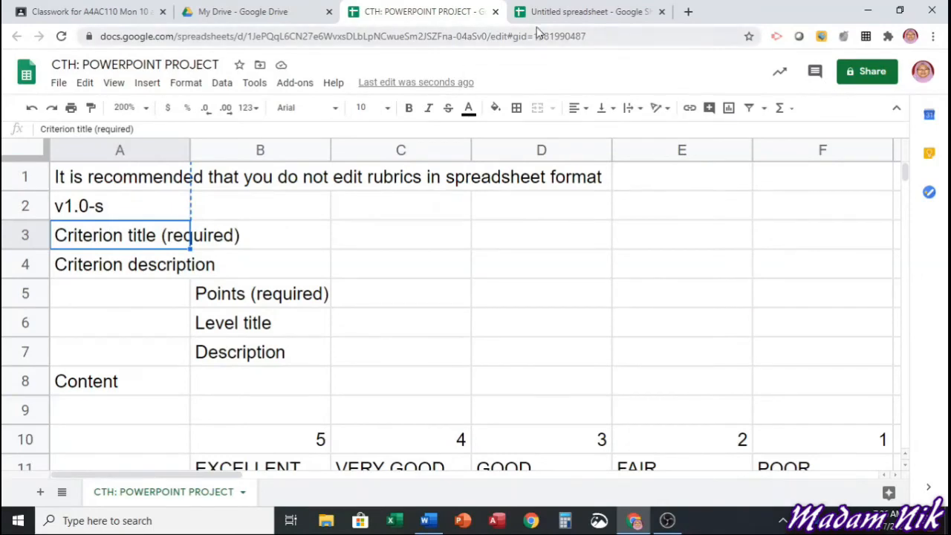
click(587, 15)
click(180, 200)
click(159, 194)
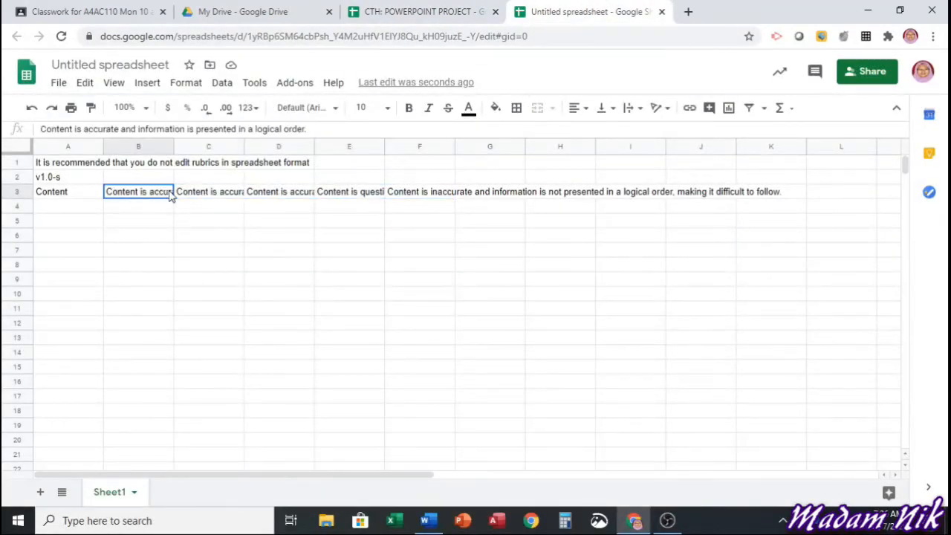
Move the five Content level descriptions from row 3 down to row 7, keeping them in columns B to F.
drag(170, 195, 340, 193)
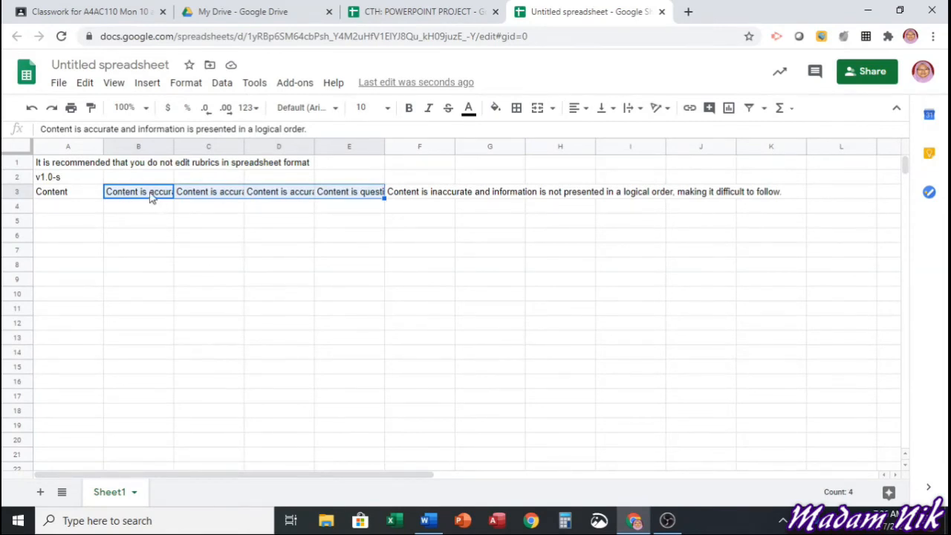
drag(149, 186, 144, 251)
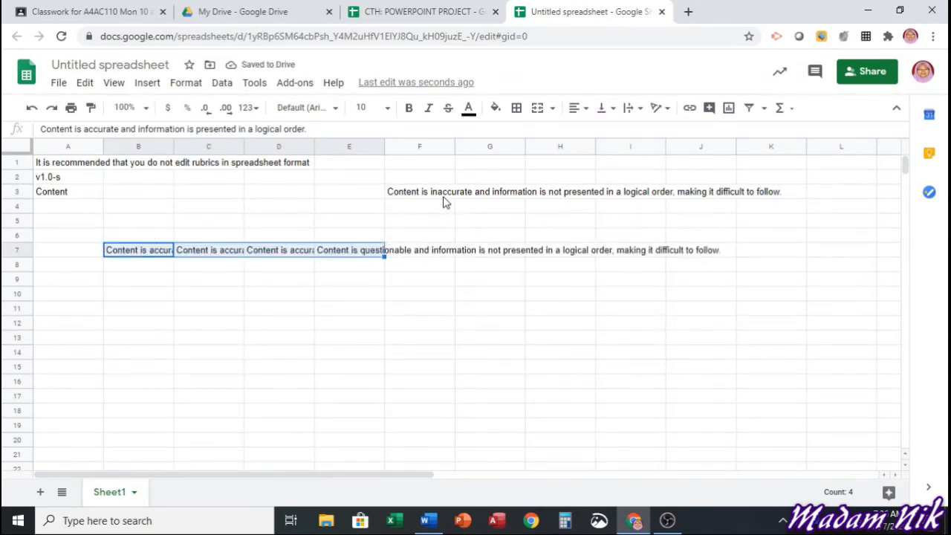
click(442, 193)
drag(438, 185, 437, 251)
click(407, 281)
Inspect each of the Content level descriptions in row 7, cell by cell from column B to F.
click(141, 252)
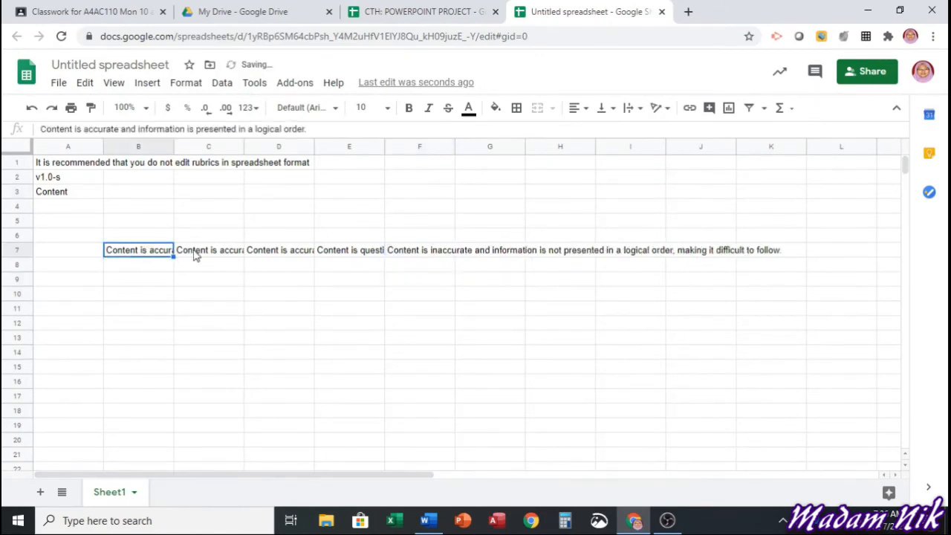
click(195, 255)
click(272, 257)
click(349, 253)
click(437, 253)
click(475, 254)
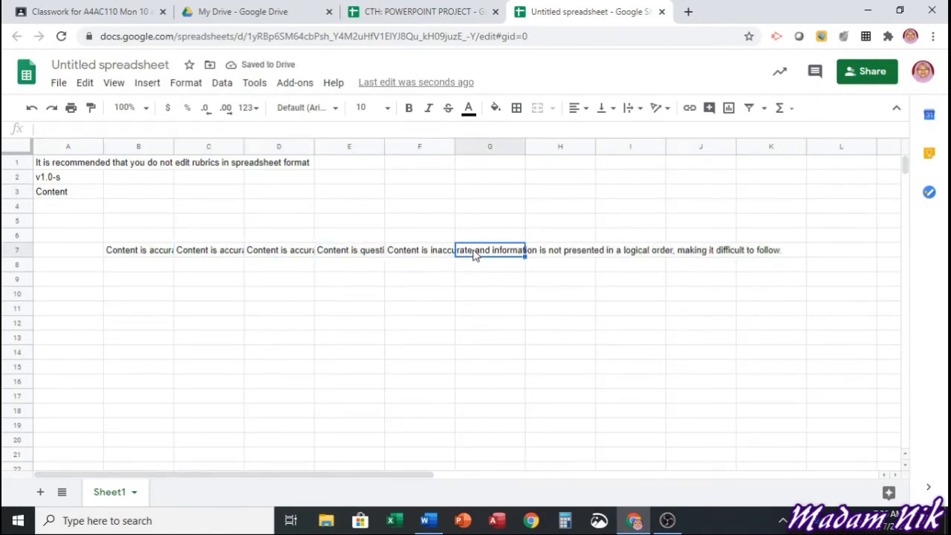
click(138, 241)
click(159, 256)
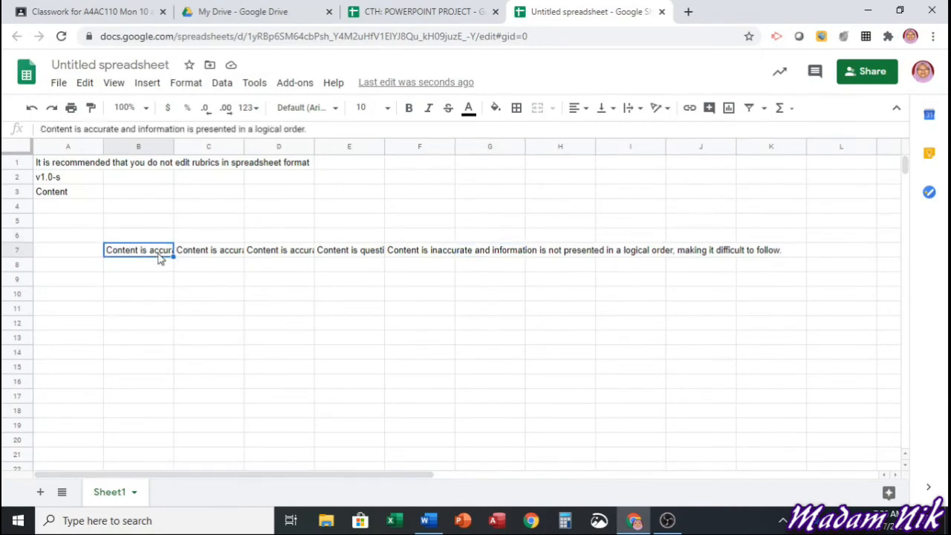
click(238, 255)
click(293, 254)
click(338, 255)
click(408, 294)
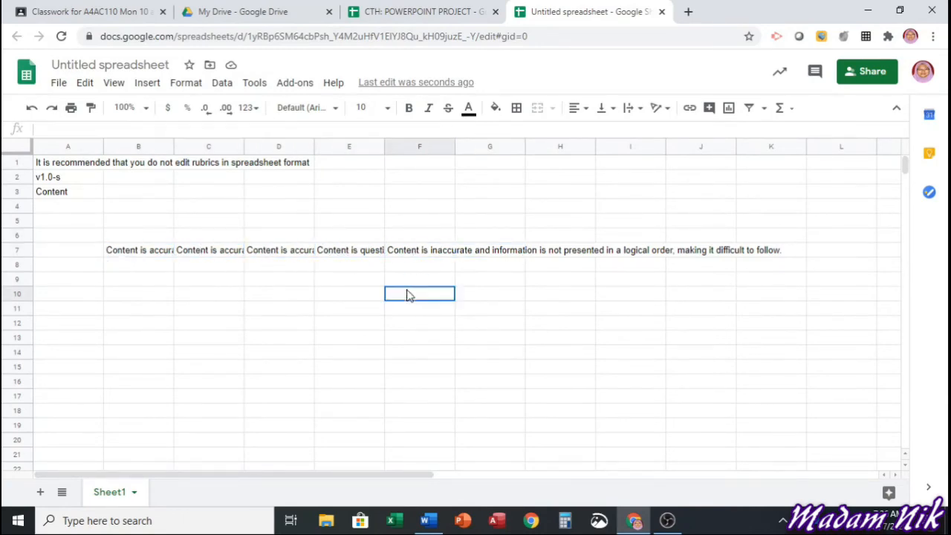
Switch to the Word document "try" and copy the score cells 5 to 1 from the rubric table's header row.
click(442, 526)
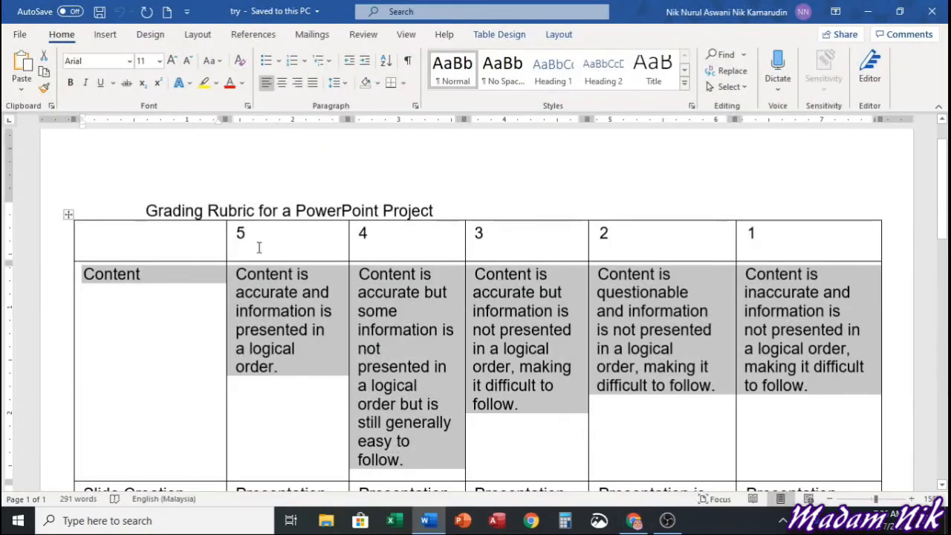
drag(239, 232, 751, 236)
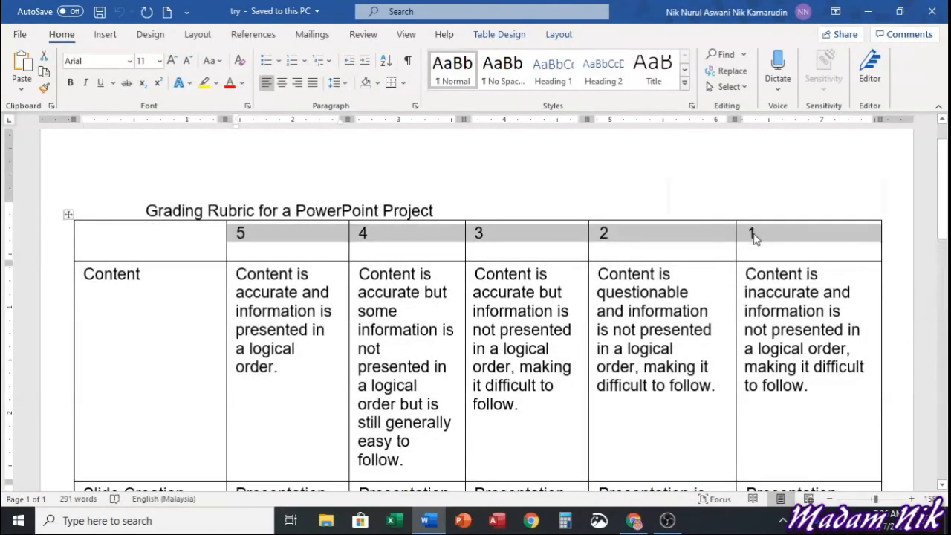
right_click(752, 236)
click(770, 267)
Check the points row in the CTH: POWERPOINT PROJECT sheet, and paste only the values of the copied scores into the untitled spreadsheet at B5.
click(633, 520)
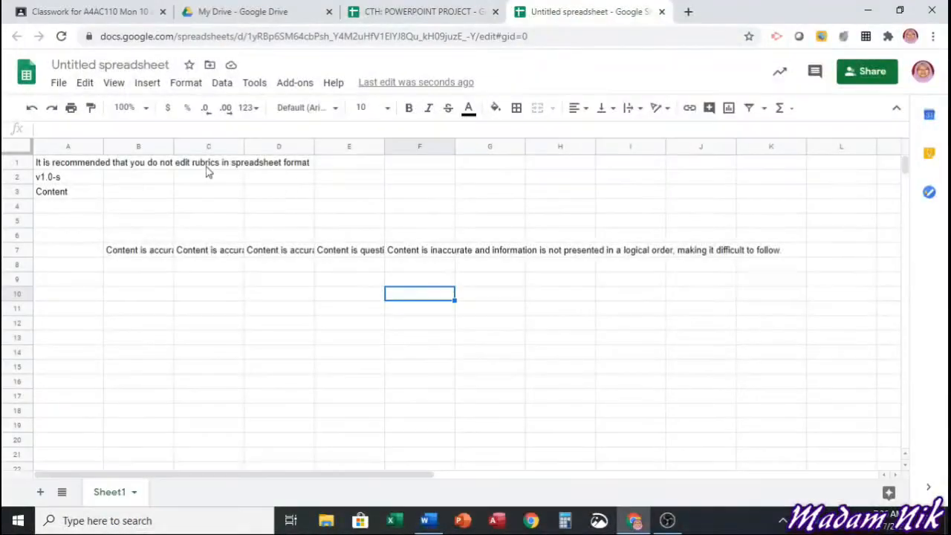
click(397, 14)
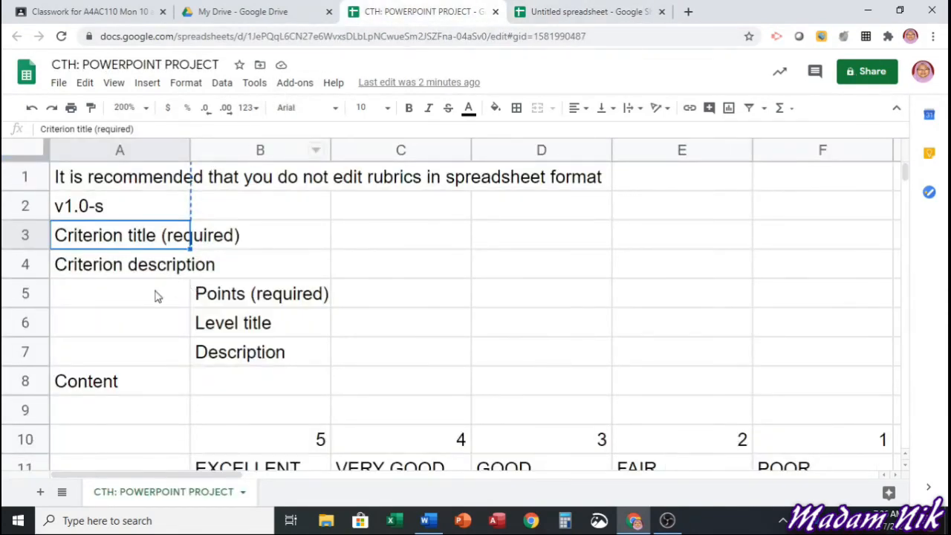
click(587, 13)
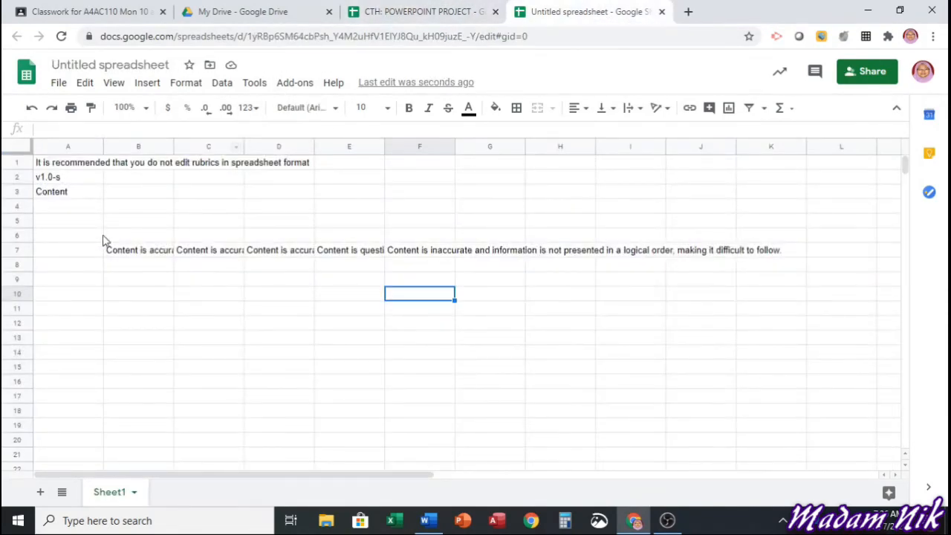
click(125, 223)
right_click(125, 223)
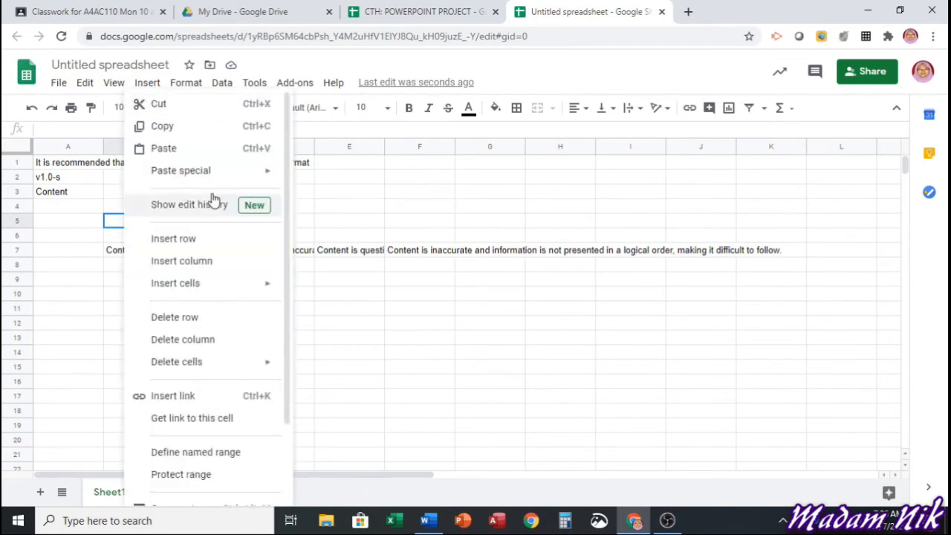
mouse_move(217, 175)
click(327, 181)
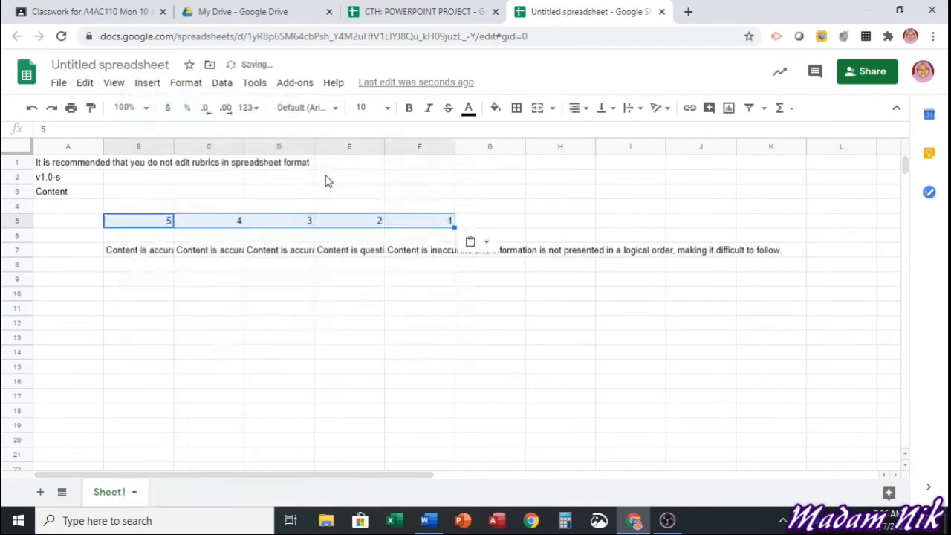
click(300, 240)
Enter the level titles EXCELLENT, VERY GOOD, GOOD, FAIR and POOR in cells B6 to F6.
click(169, 237)
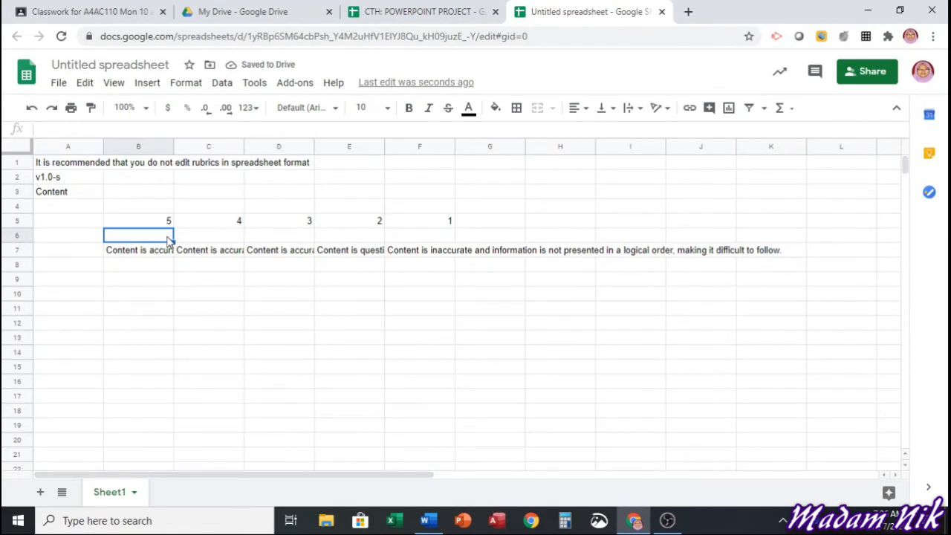
text(EXCELLENT)
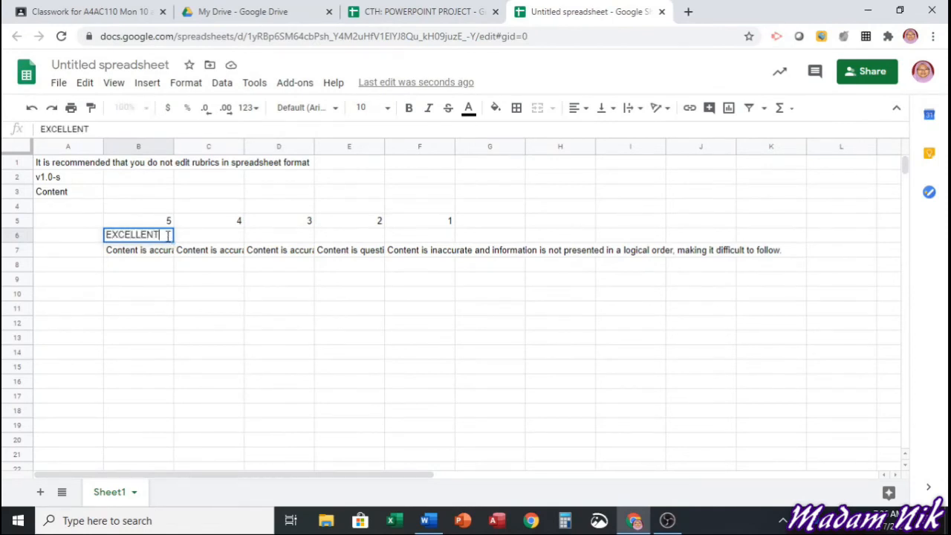
key(Tab)
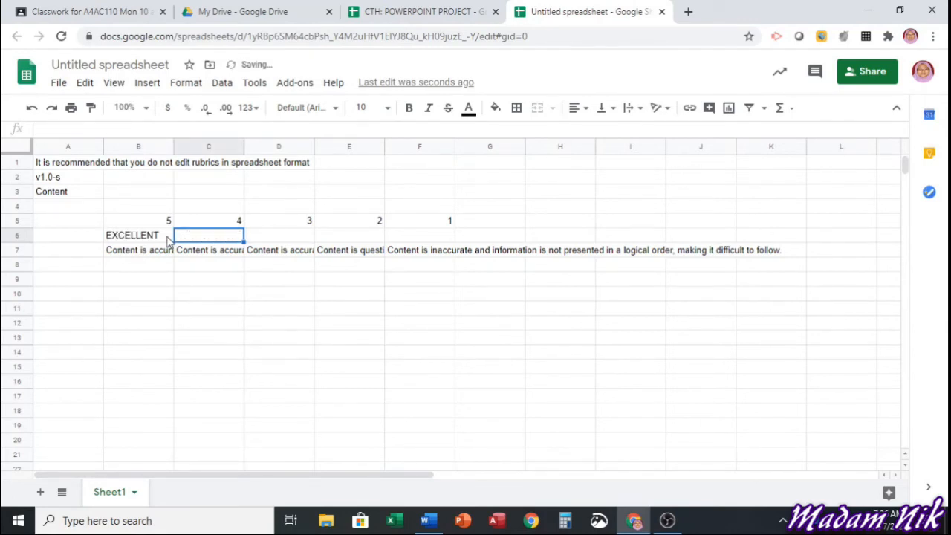
text(VERY GOO)
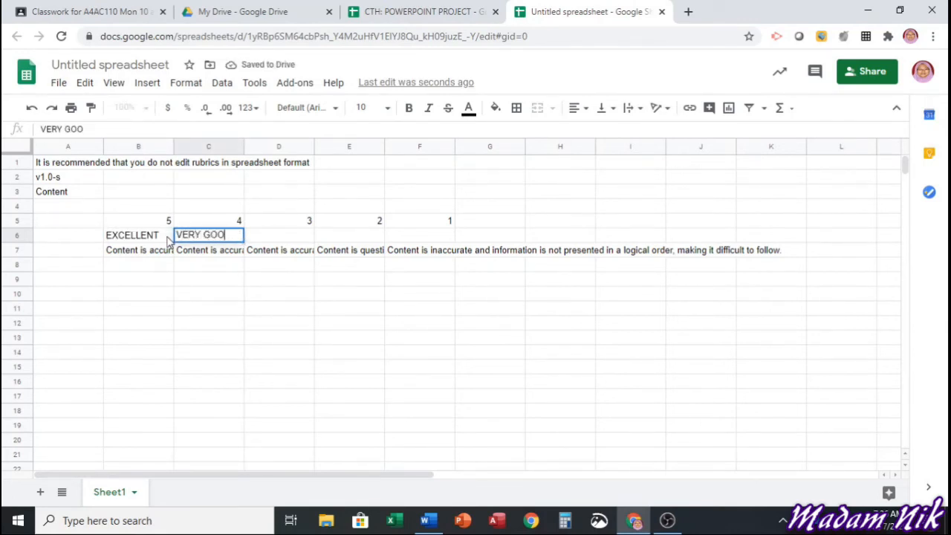
text(D)
key(Tab)
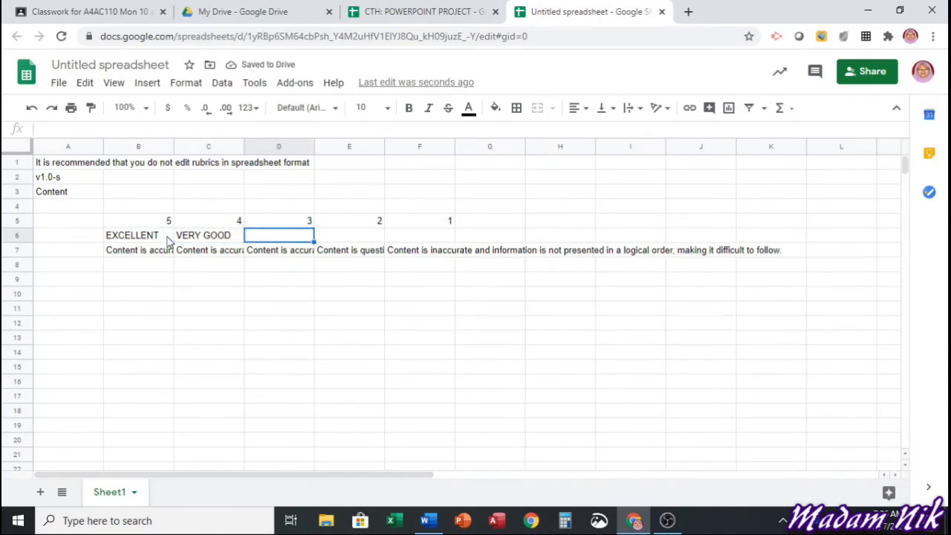
text(GOOD)
key(Tab)
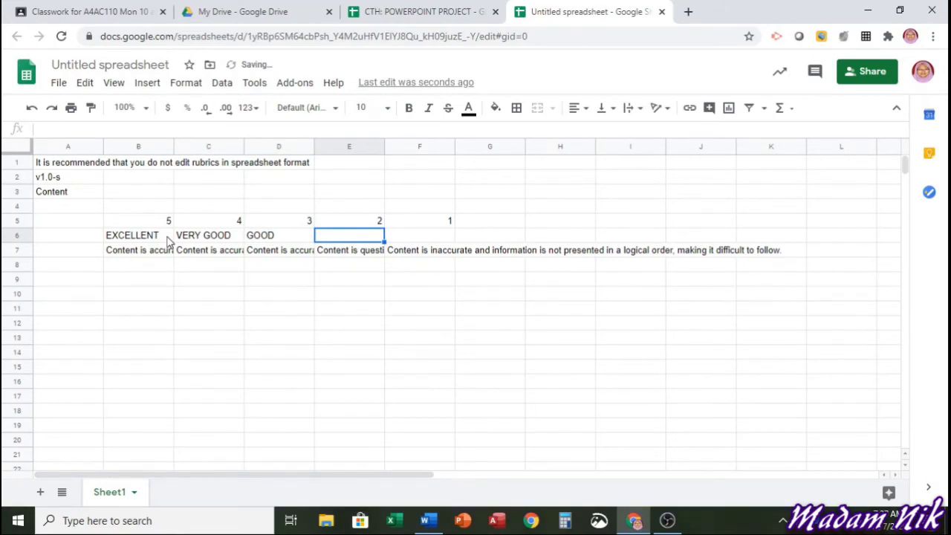
text(FAIR)
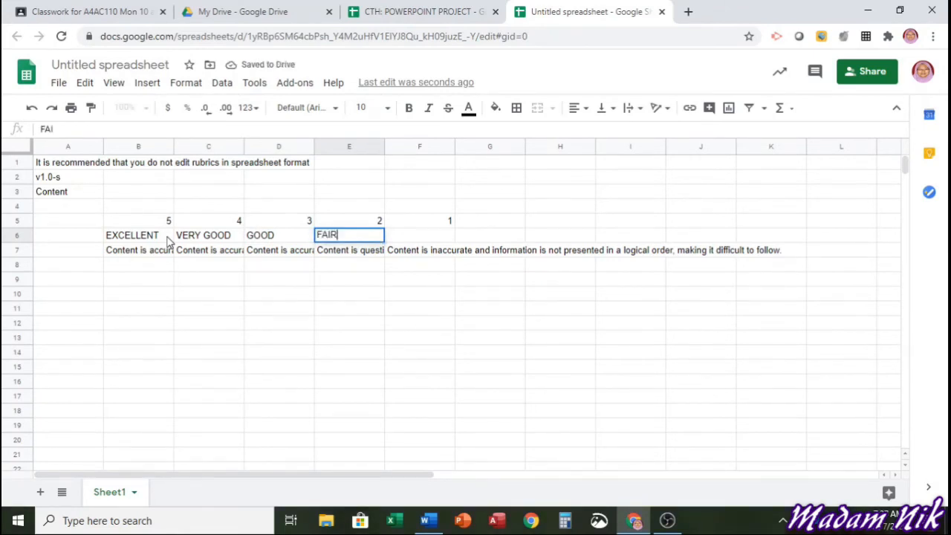
key(Tab)
text(PO)
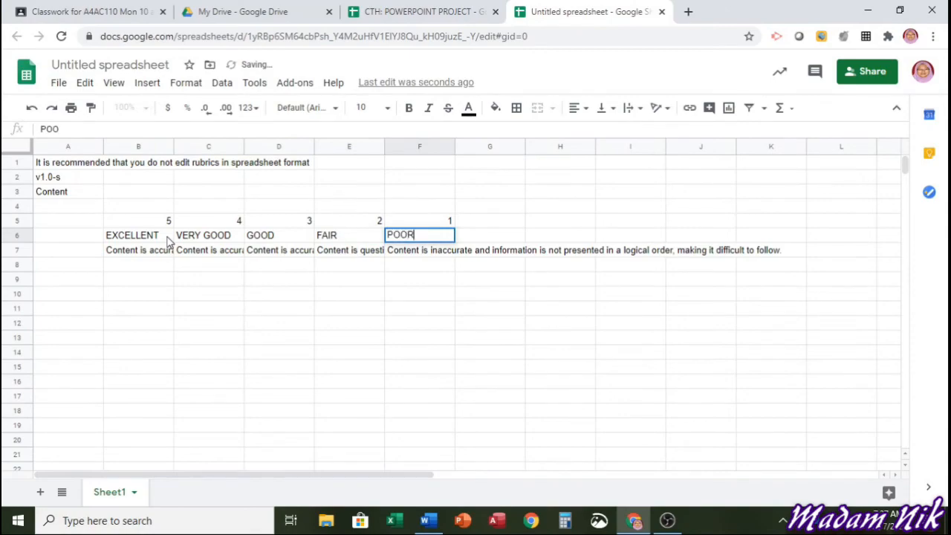
click(113, 281)
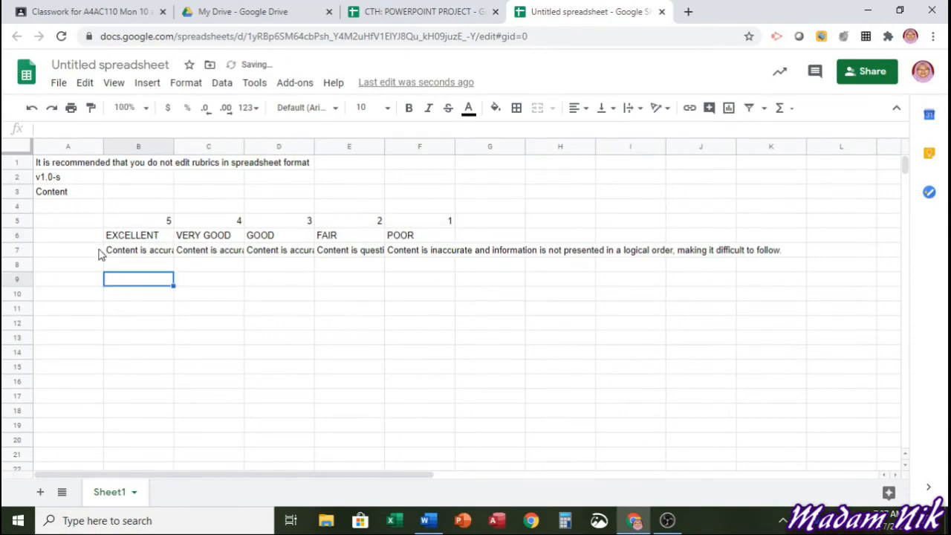
Select cell A8 as the paste target, and copy the entire Slide Creation row from the rubric table in the Word document "try".
click(101, 268)
click(425, 520)
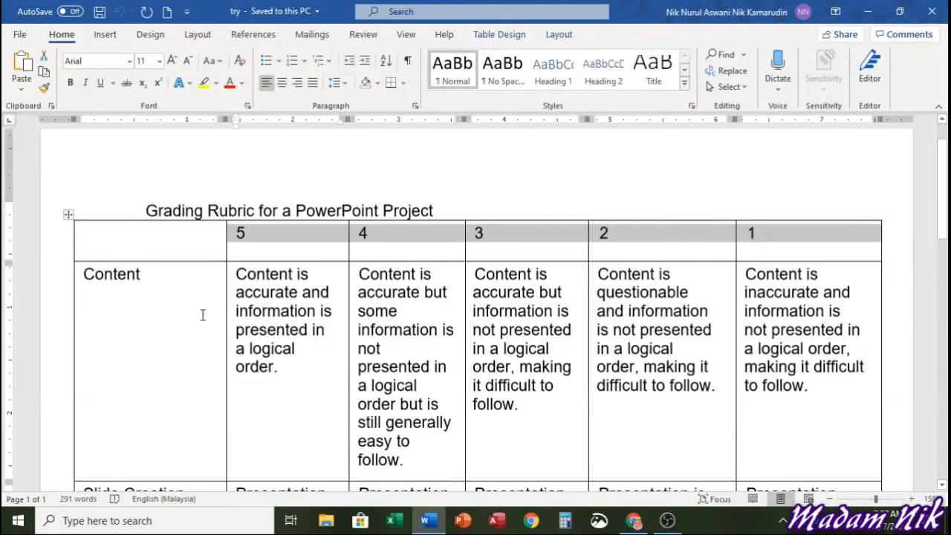
scroll(194, 316, down, 3)
drag(80, 285, 775, 312)
right_click(776, 312)
click(799, 117)
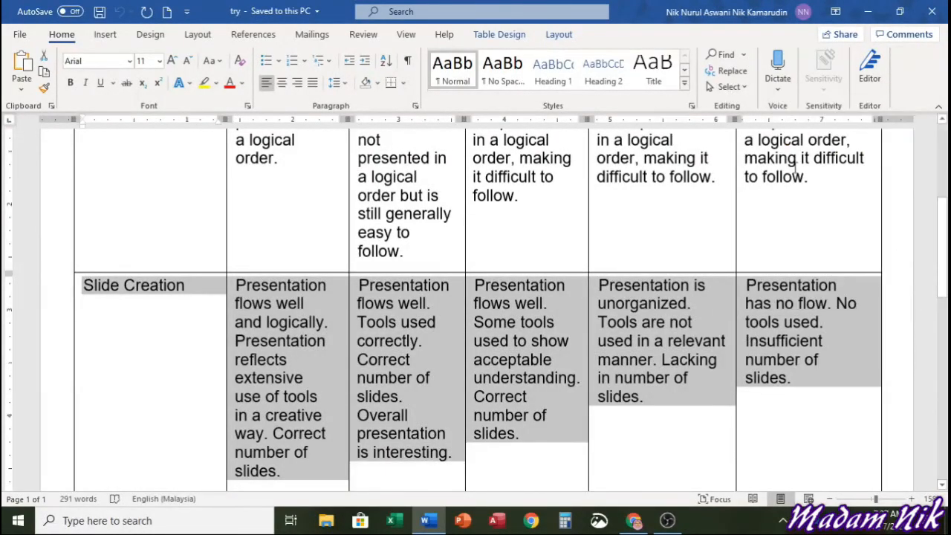
Return to the untitled spreadsheet and paste only the values of the copied Slide Creation row, starting at cell A8.
click(636, 520)
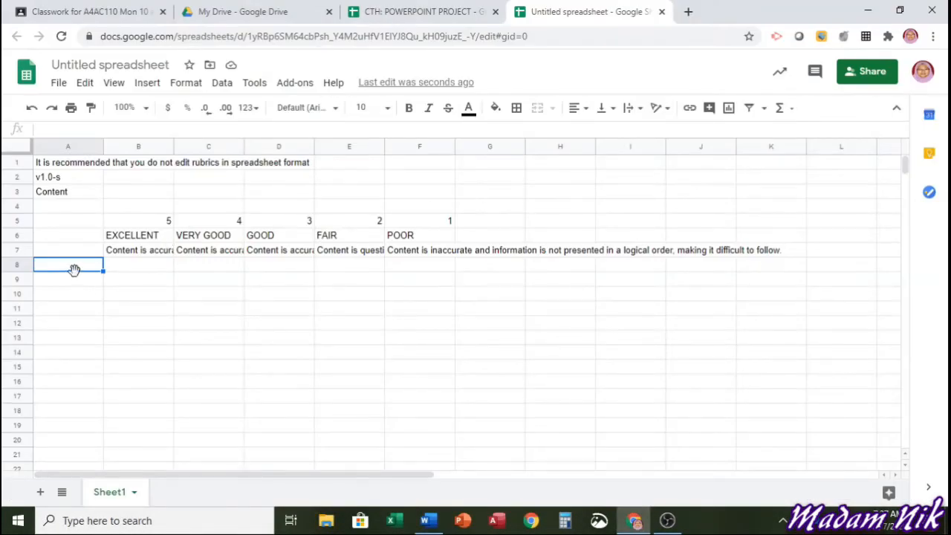
click(86, 85)
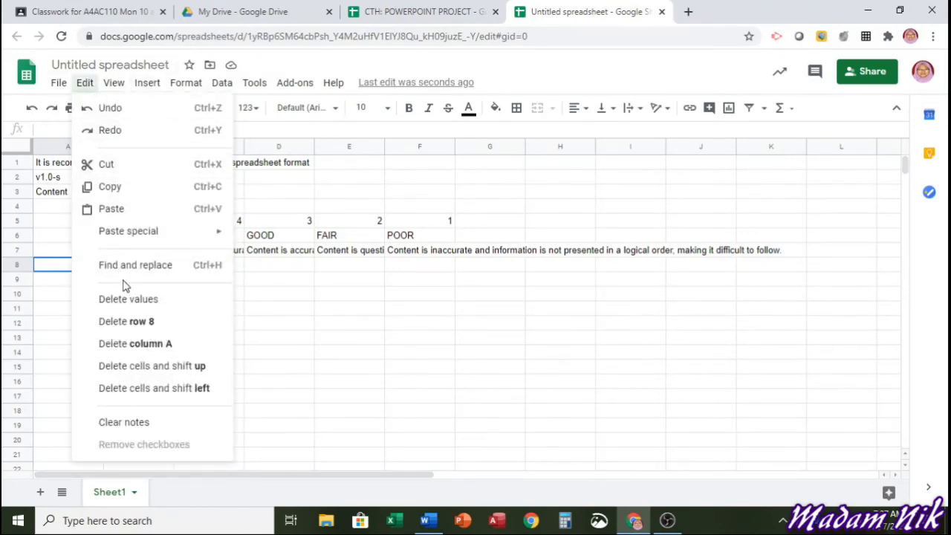
mouse_move(137, 237)
click(262, 243)
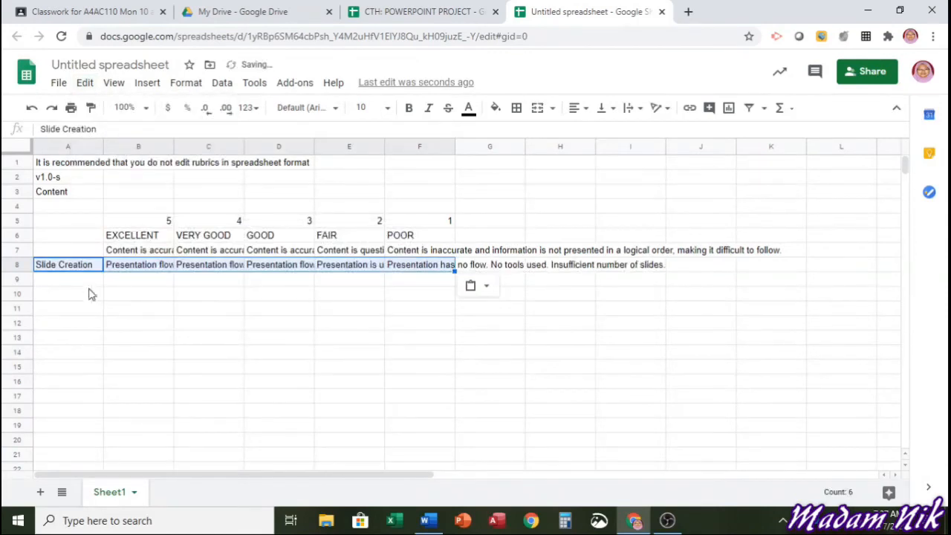
Move the five Slide Creation level descriptions from row 8 down to row 12, keeping them in columns B to F.
click(86, 269)
drag(134, 270, 446, 269)
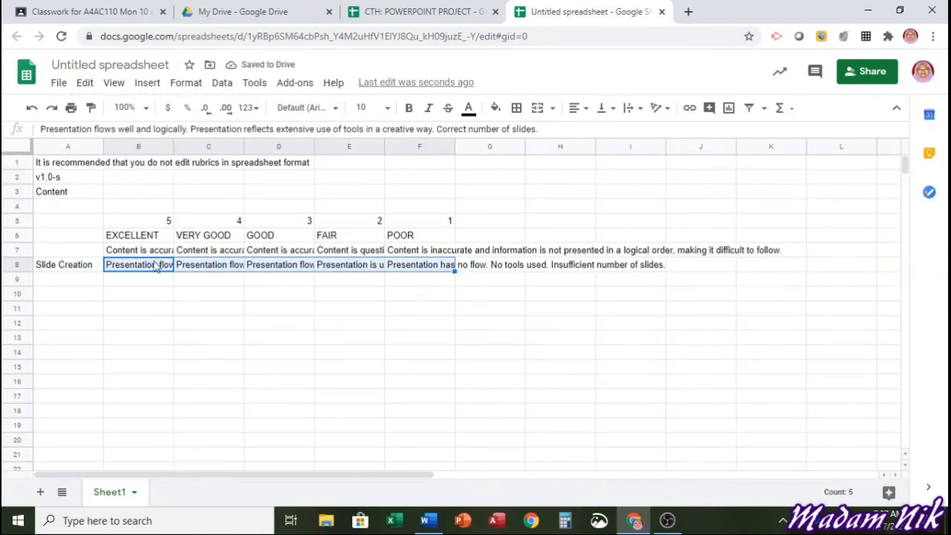
key(ctrl+c)
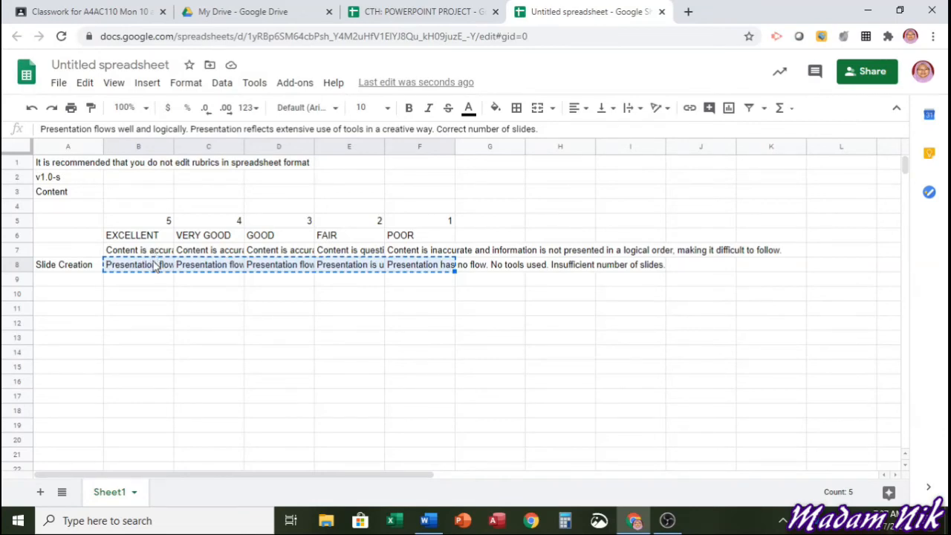
drag(155, 275, 155, 283)
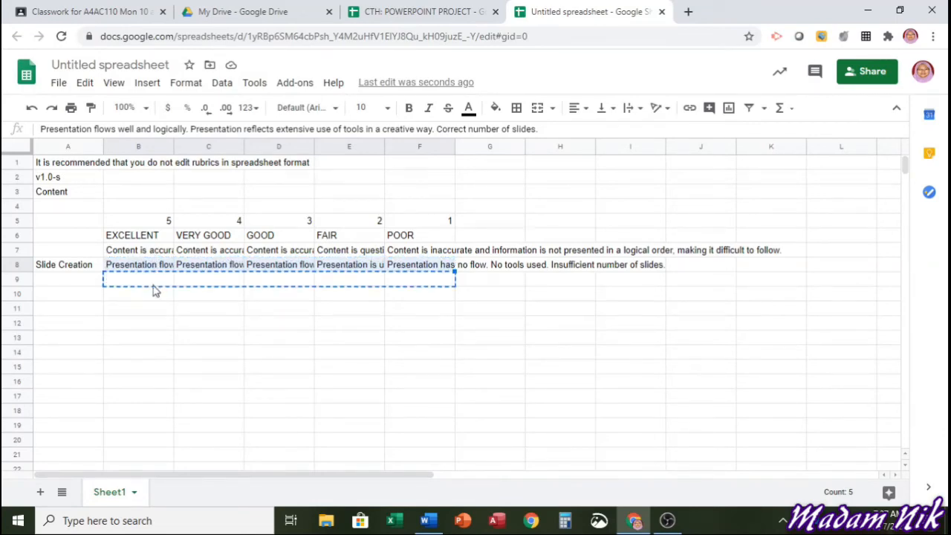
drag(155, 291, 149, 322)
Move the points and level titles from rows 5–6 to rows 10–11 under Slide Creation, and paste a copy of them back at B5.
drag(125, 222, 393, 297)
click(365, 346)
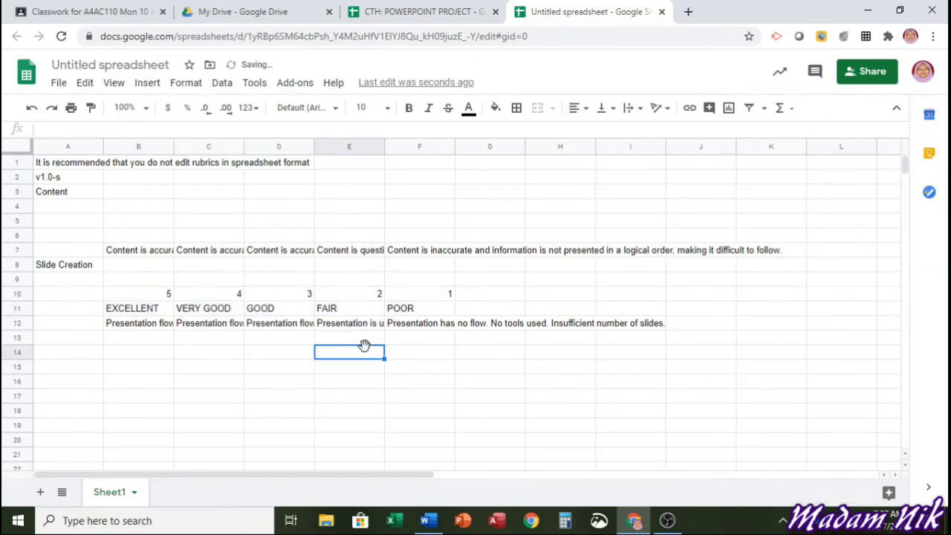
drag(163, 297, 435, 297)
click(435, 297)
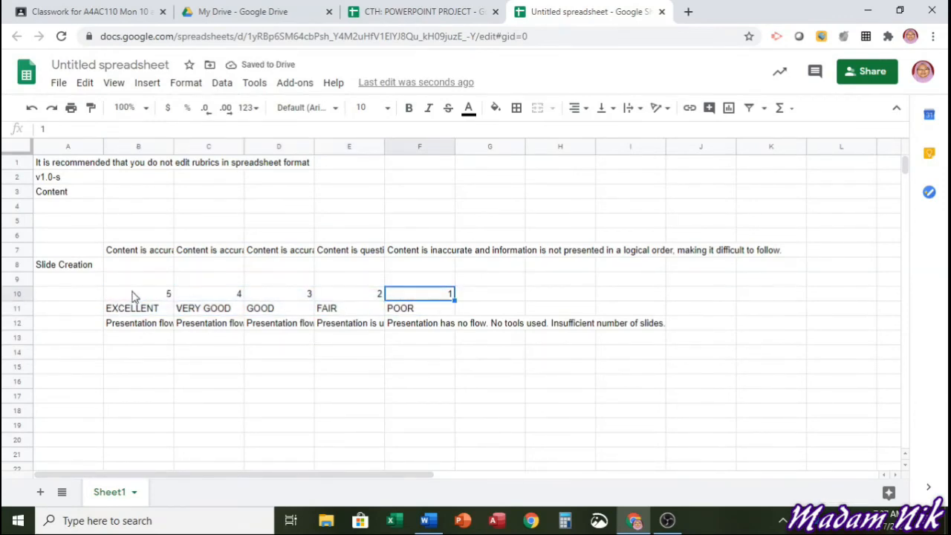
drag(133, 297, 414, 318)
right_click(412, 317)
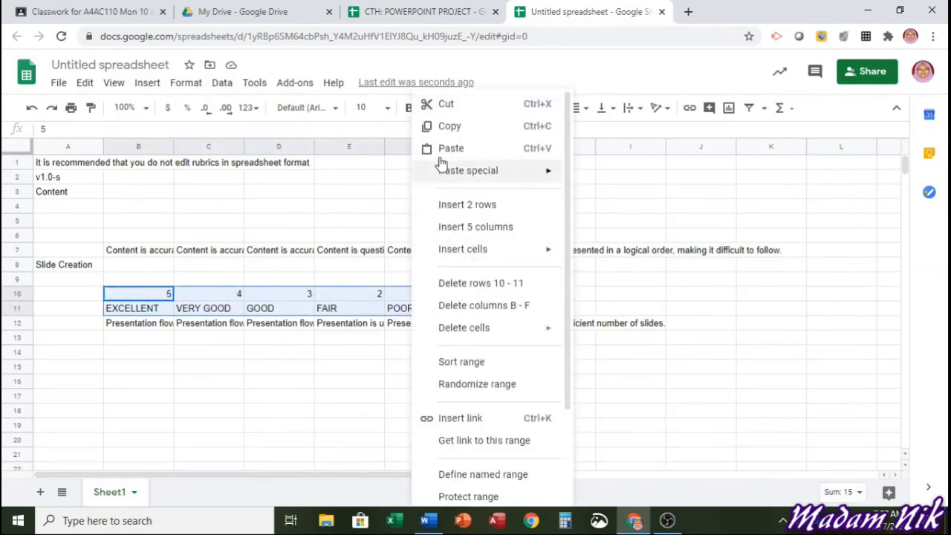
click(450, 127)
click(121, 218)
right_click(121, 220)
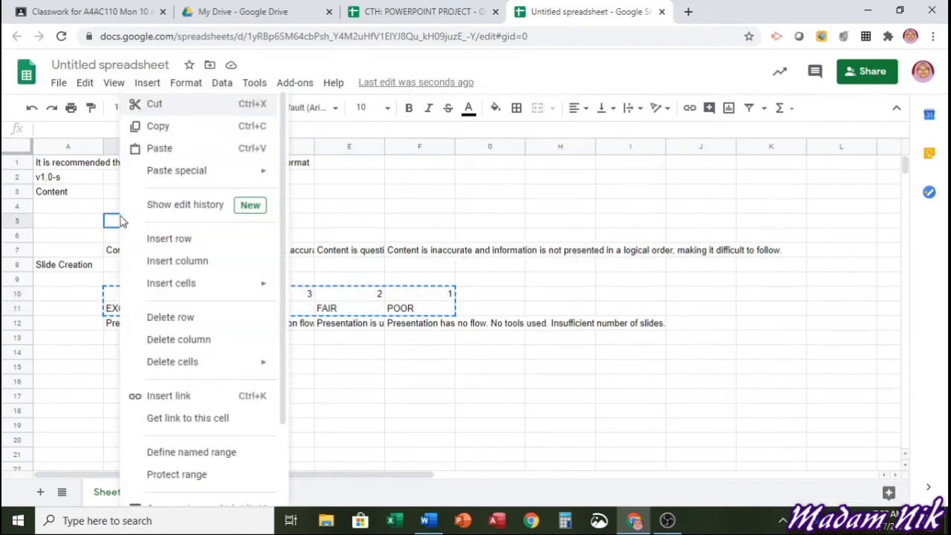
click(150, 147)
click(289, 341)
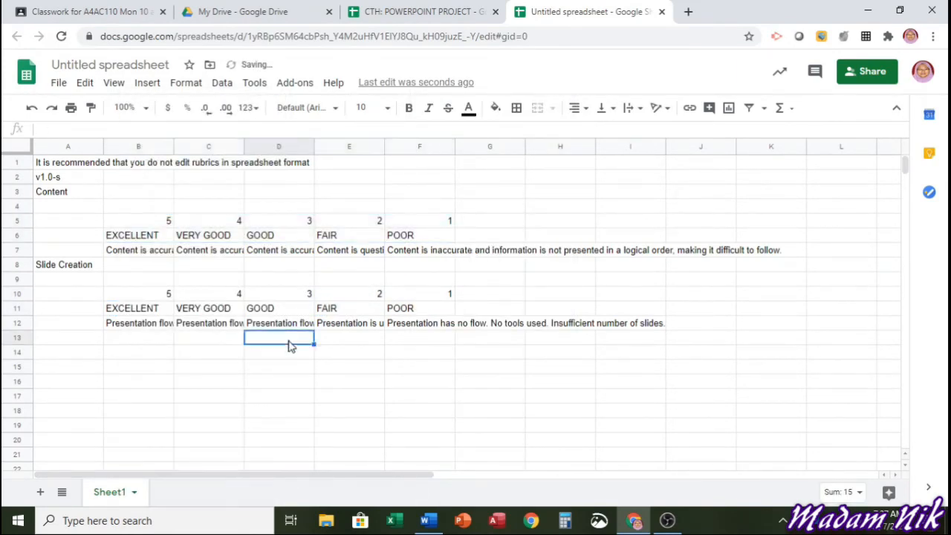
Check the criterion title, points, level title and description rows in the CTH: POWERPOINT PROJECT sheet, and return to the untitled spreadsheet.
click(88, 340)
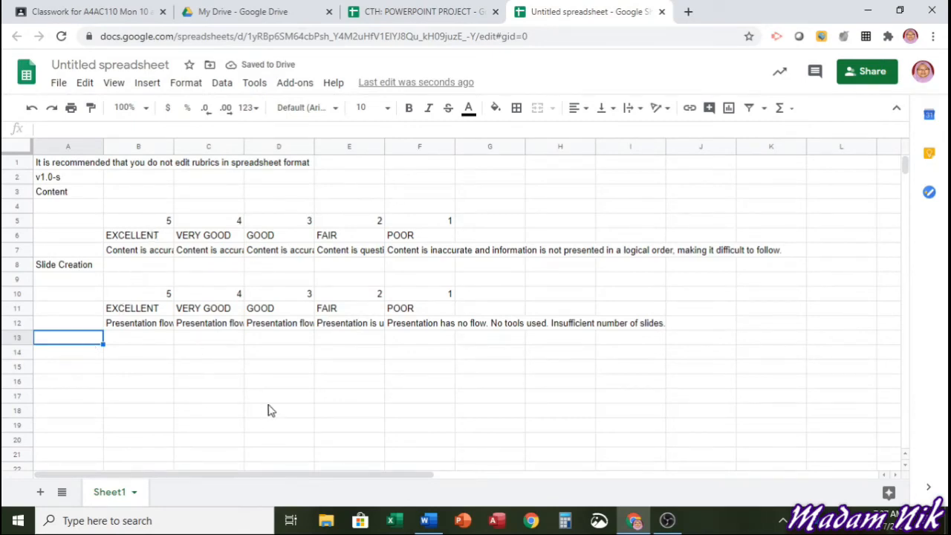
click(425, 12)
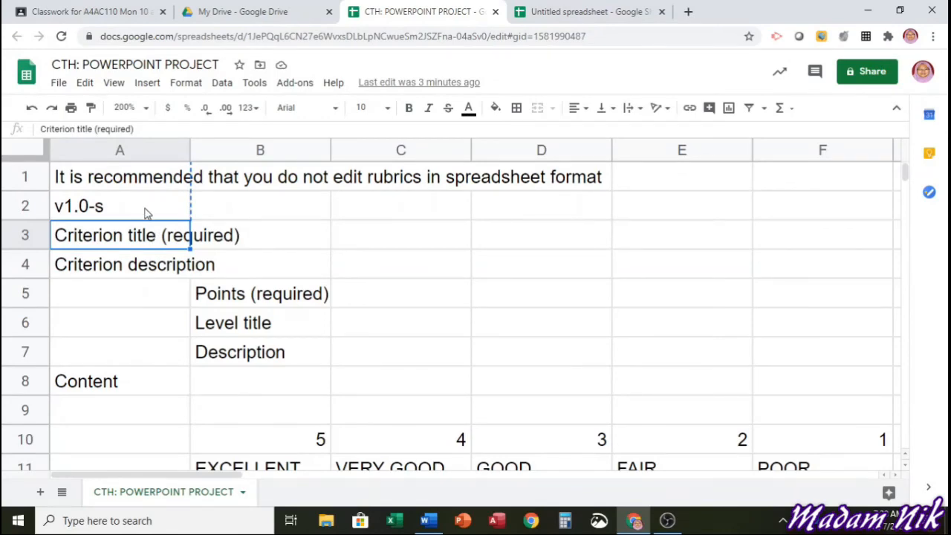
click(231, 355)
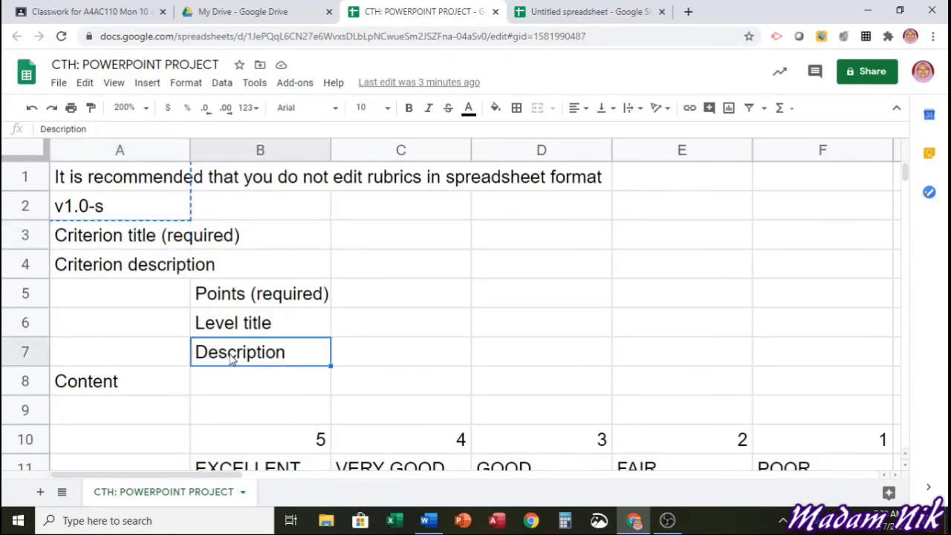
click(617, 11)
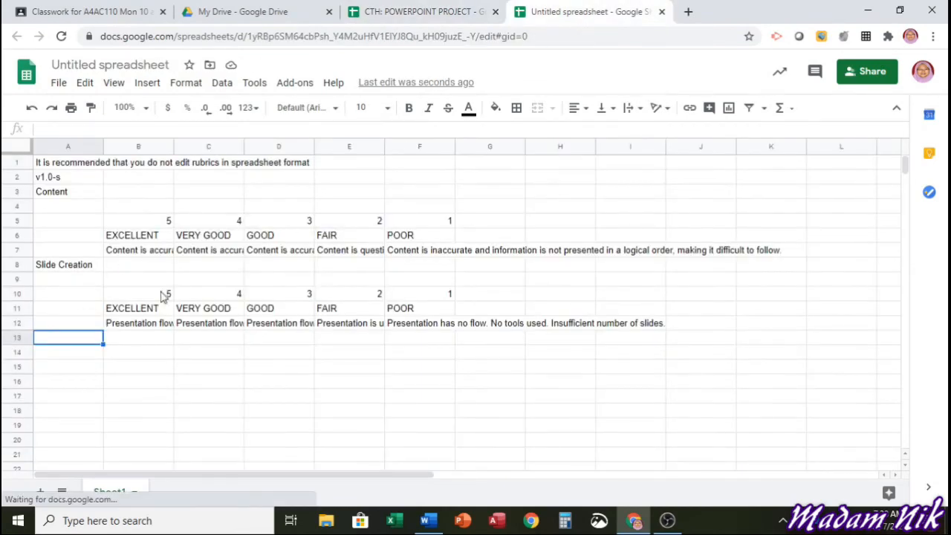
Rename the untitled spreadsheet as CTH RUBRIC.
click(115, 65)
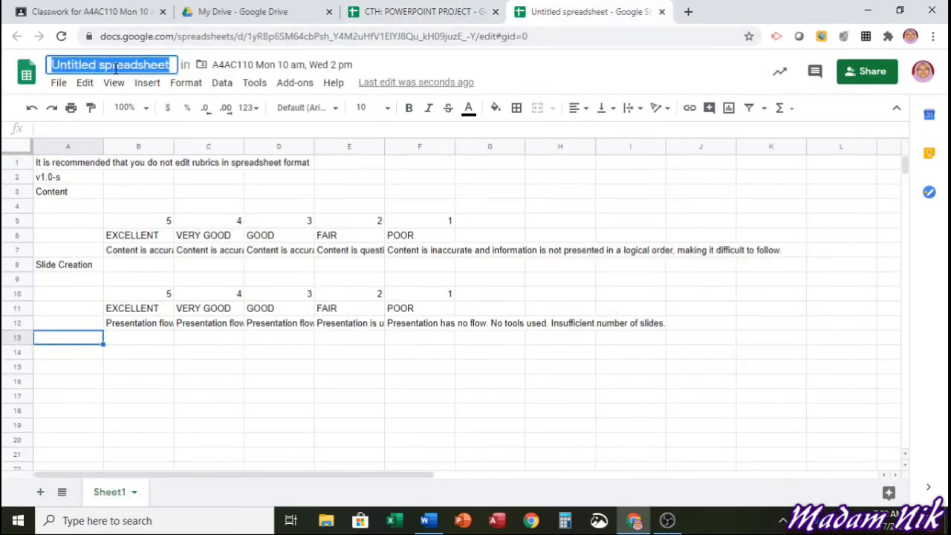
text(CTH)
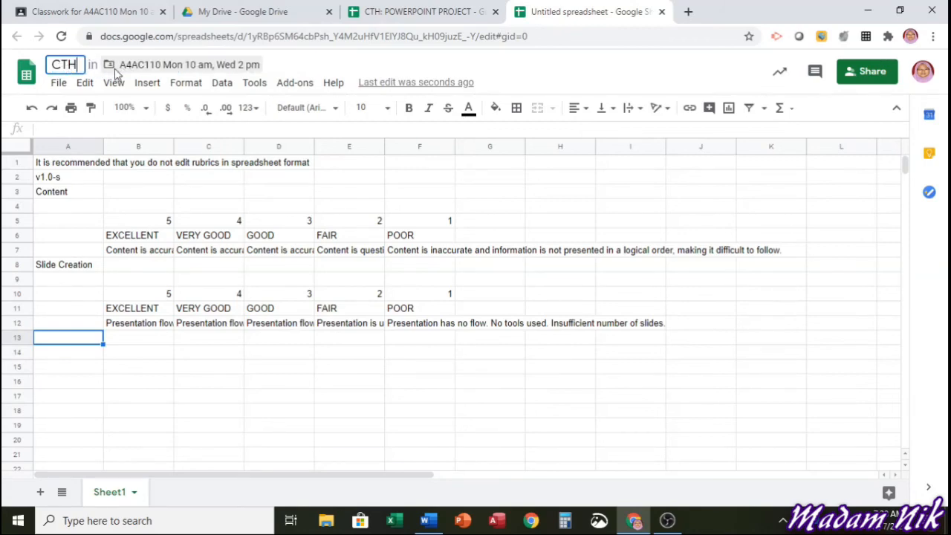
text( RUBRIC)
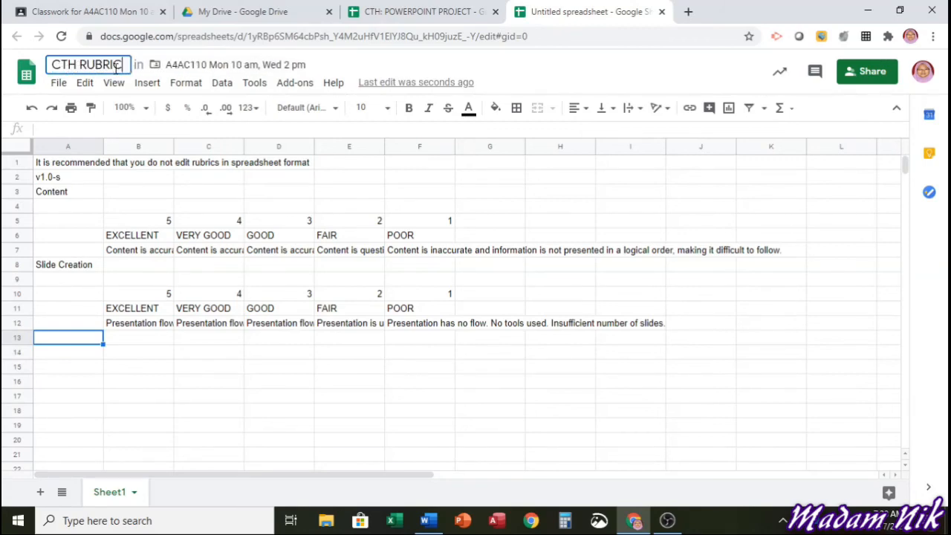
click(239, 354)
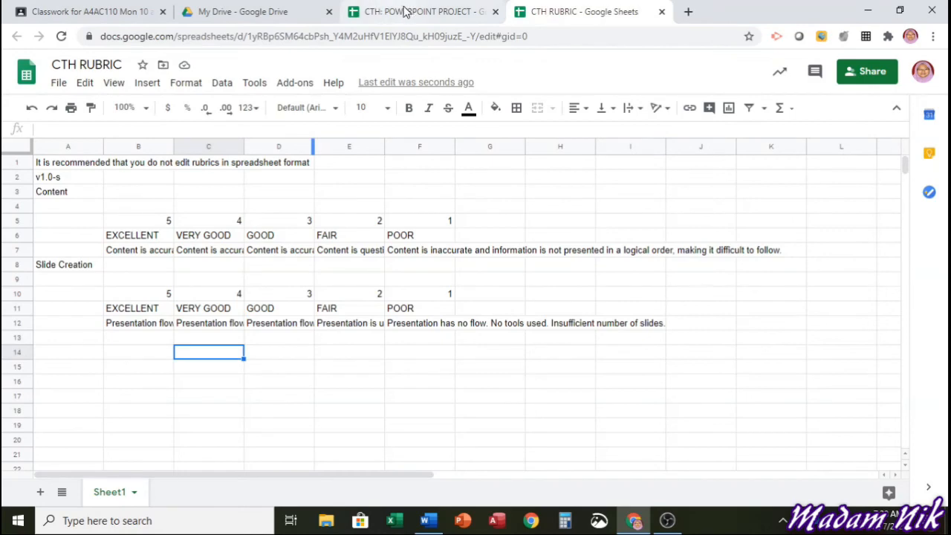
Close both spreadsheets and import the CTH RUBRIC sheet as the rubric of the Google Classroom assignment CTH POWERPOINT PROJECT 3.
click(495, 11)
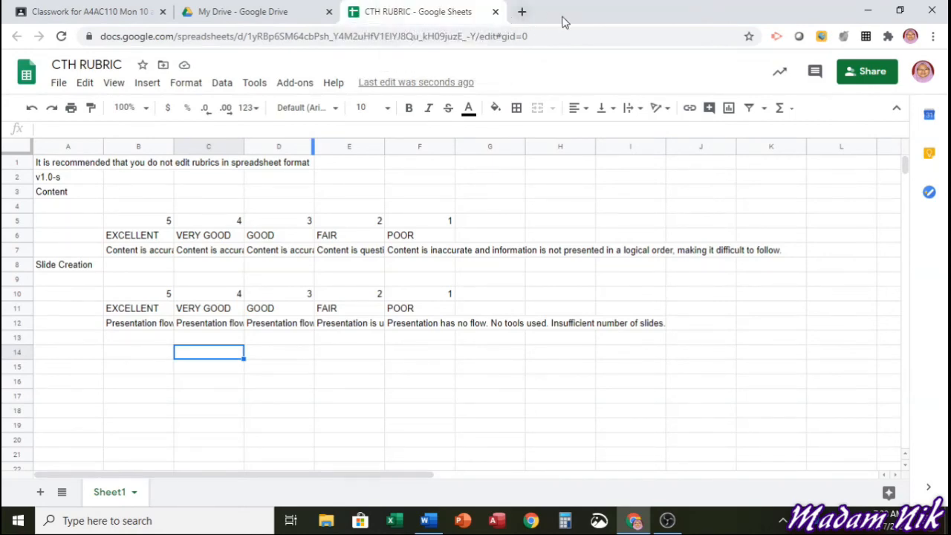
click(496, 12)
click(125, 8)
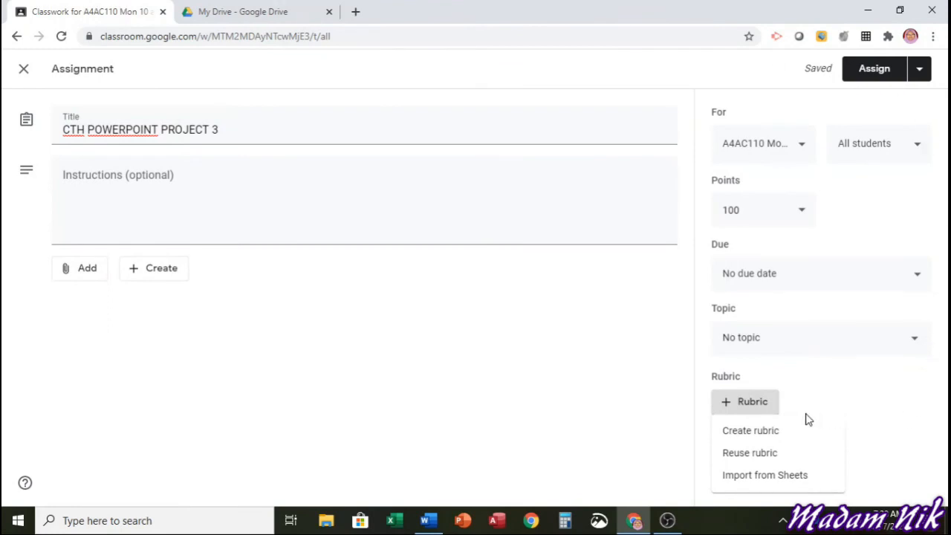
click(746, 479)
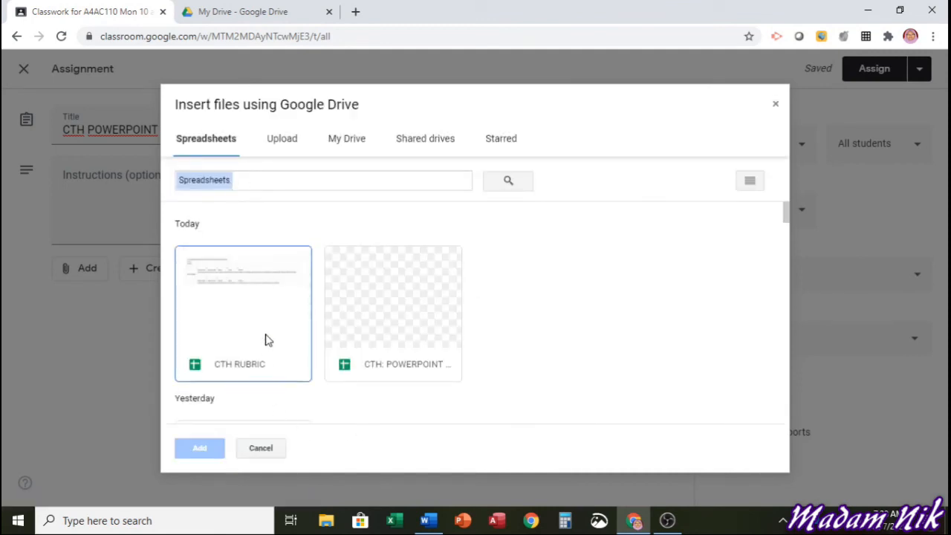
click(267, 340)
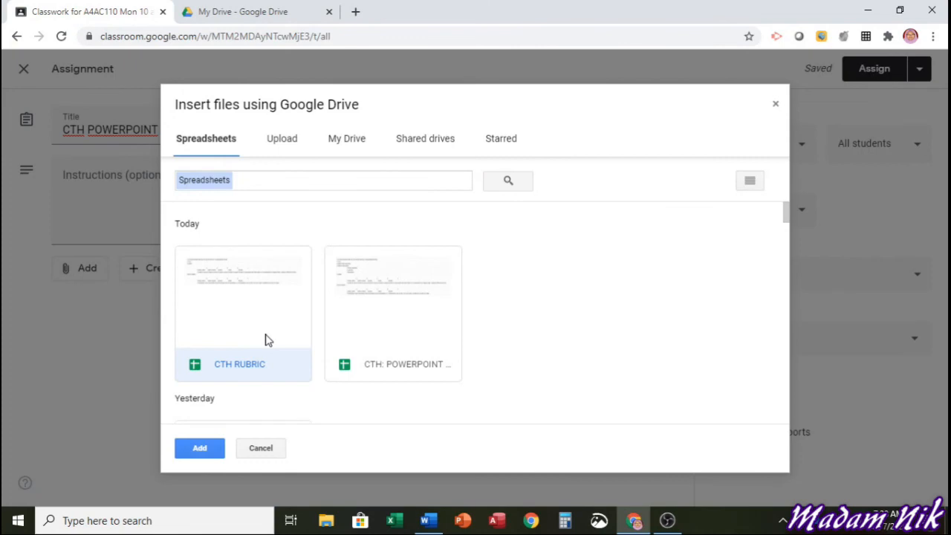
click(199, 448)
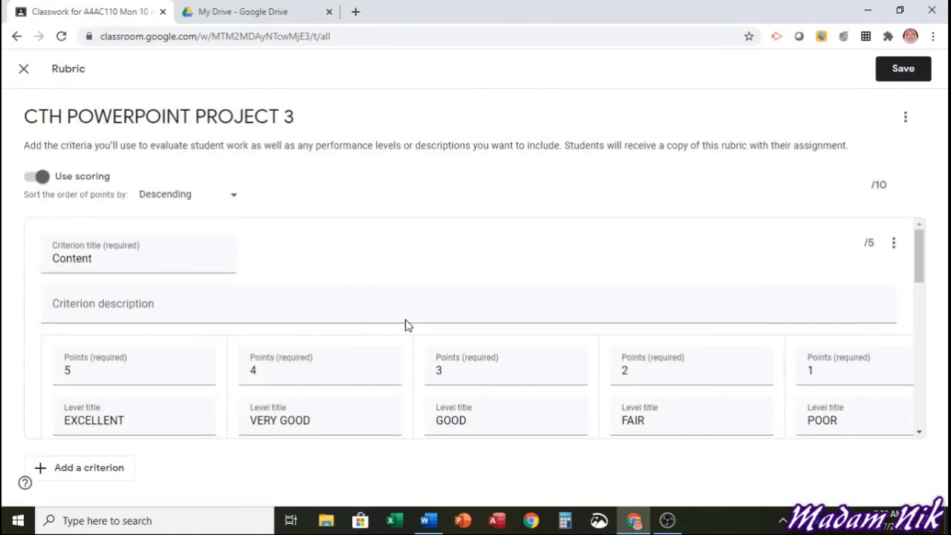
Review the imported Content and Slide Creation criteria with their points and descriptions, and save the rubric.
scroll(503, 317, down, 6)
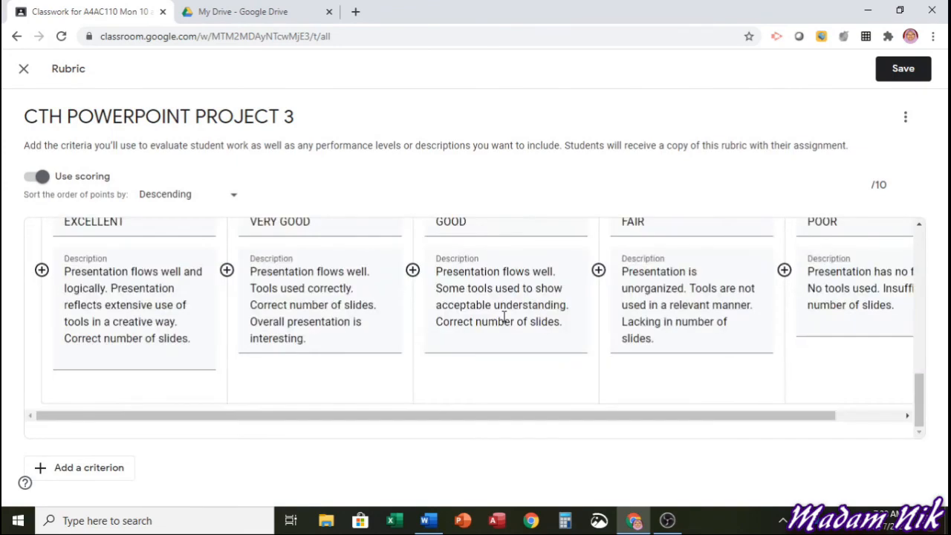
scroll(504, 317, up, 6)
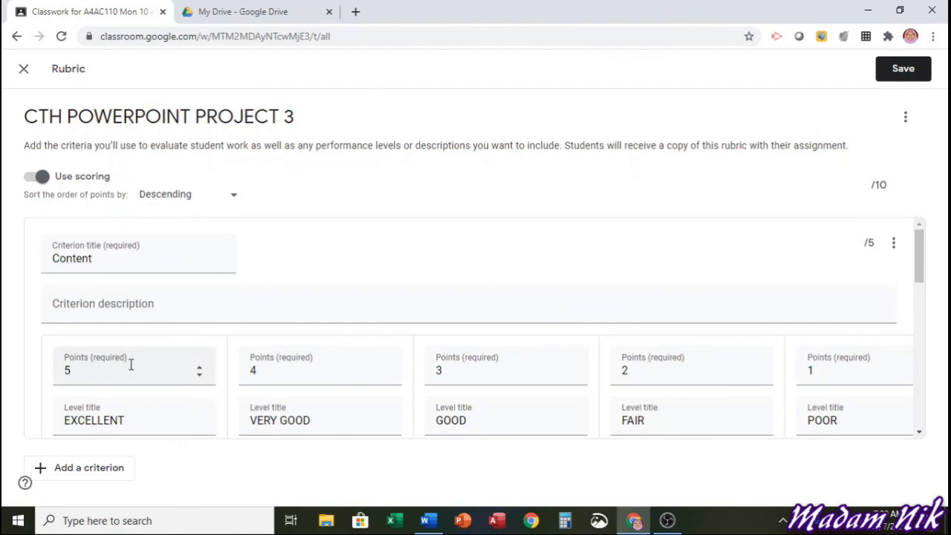
click(72, 369)
scroll(72, 368, down, 2)
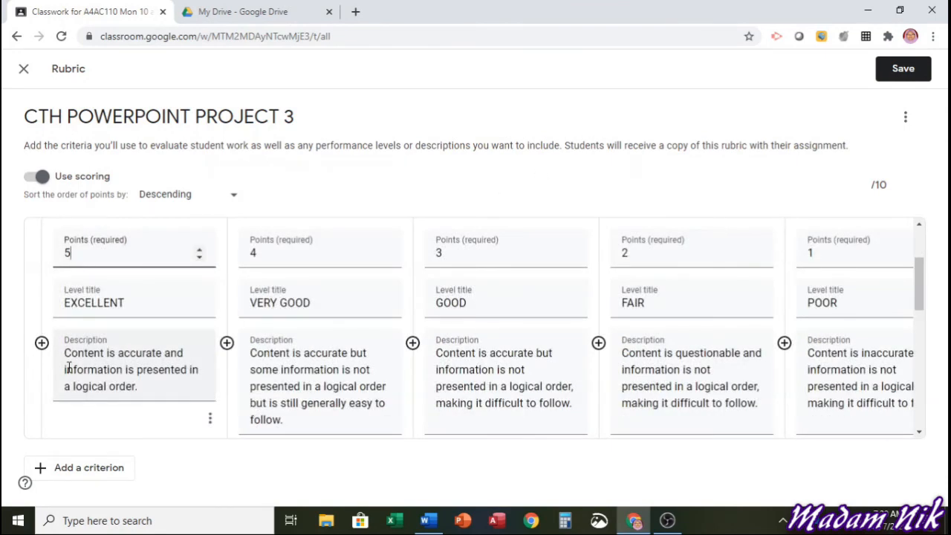
key(ctrl+a)
click(69, 240)
click(904, 77)
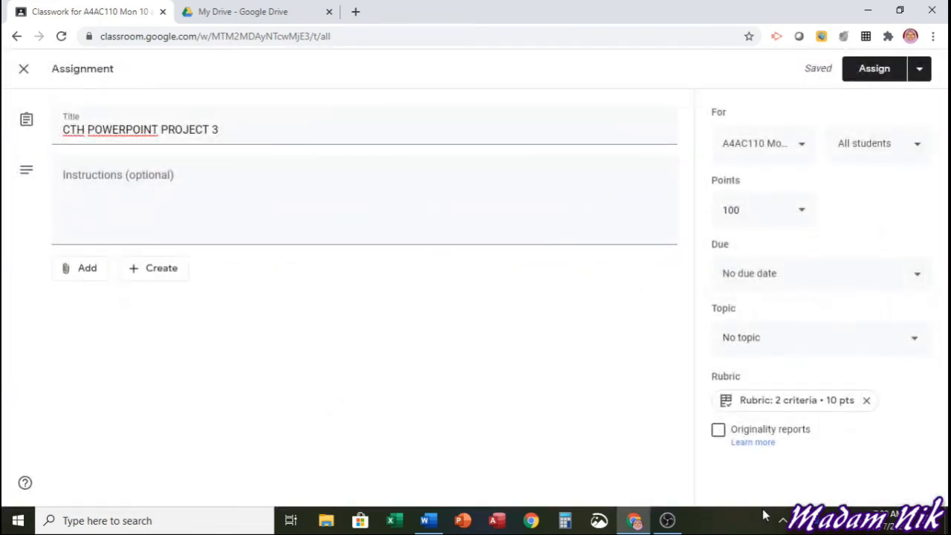
View the rubric attached to CTH POWERPOINT PROJECT 3, close it and assign the assignment to all students.
click(811, 408)
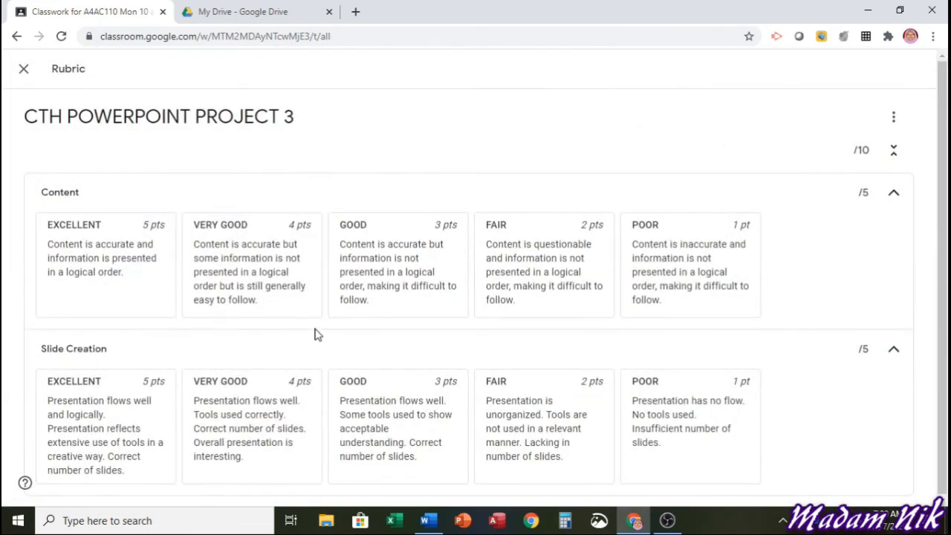
click(23, 69)
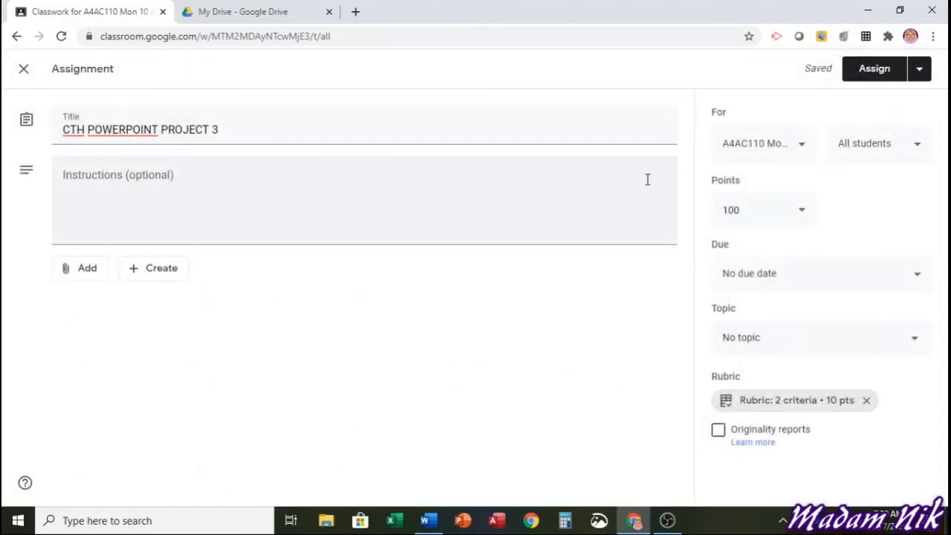
click(873, 68)
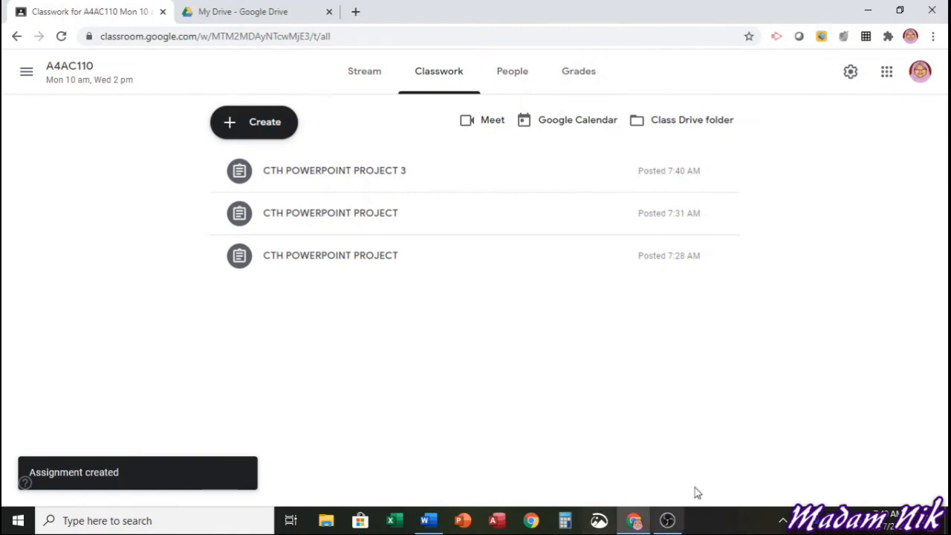
click(667, 520)
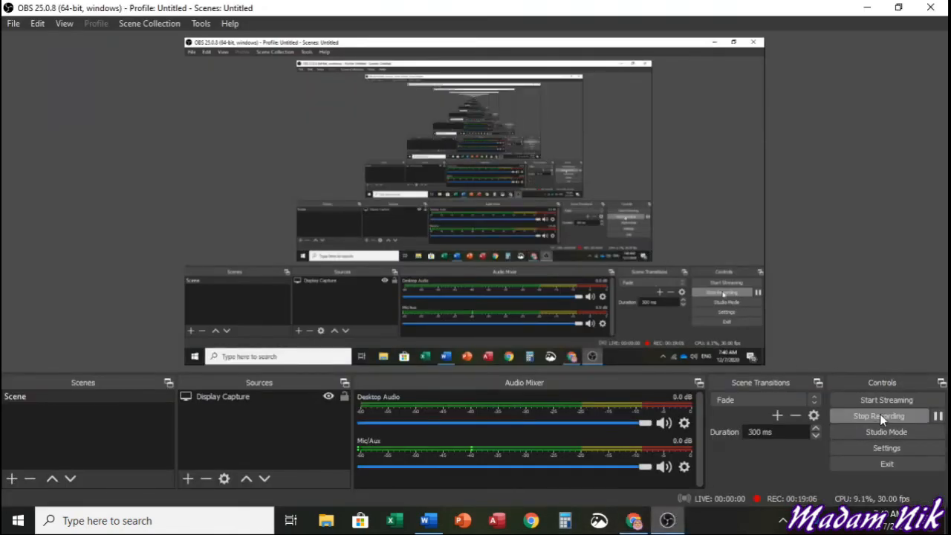